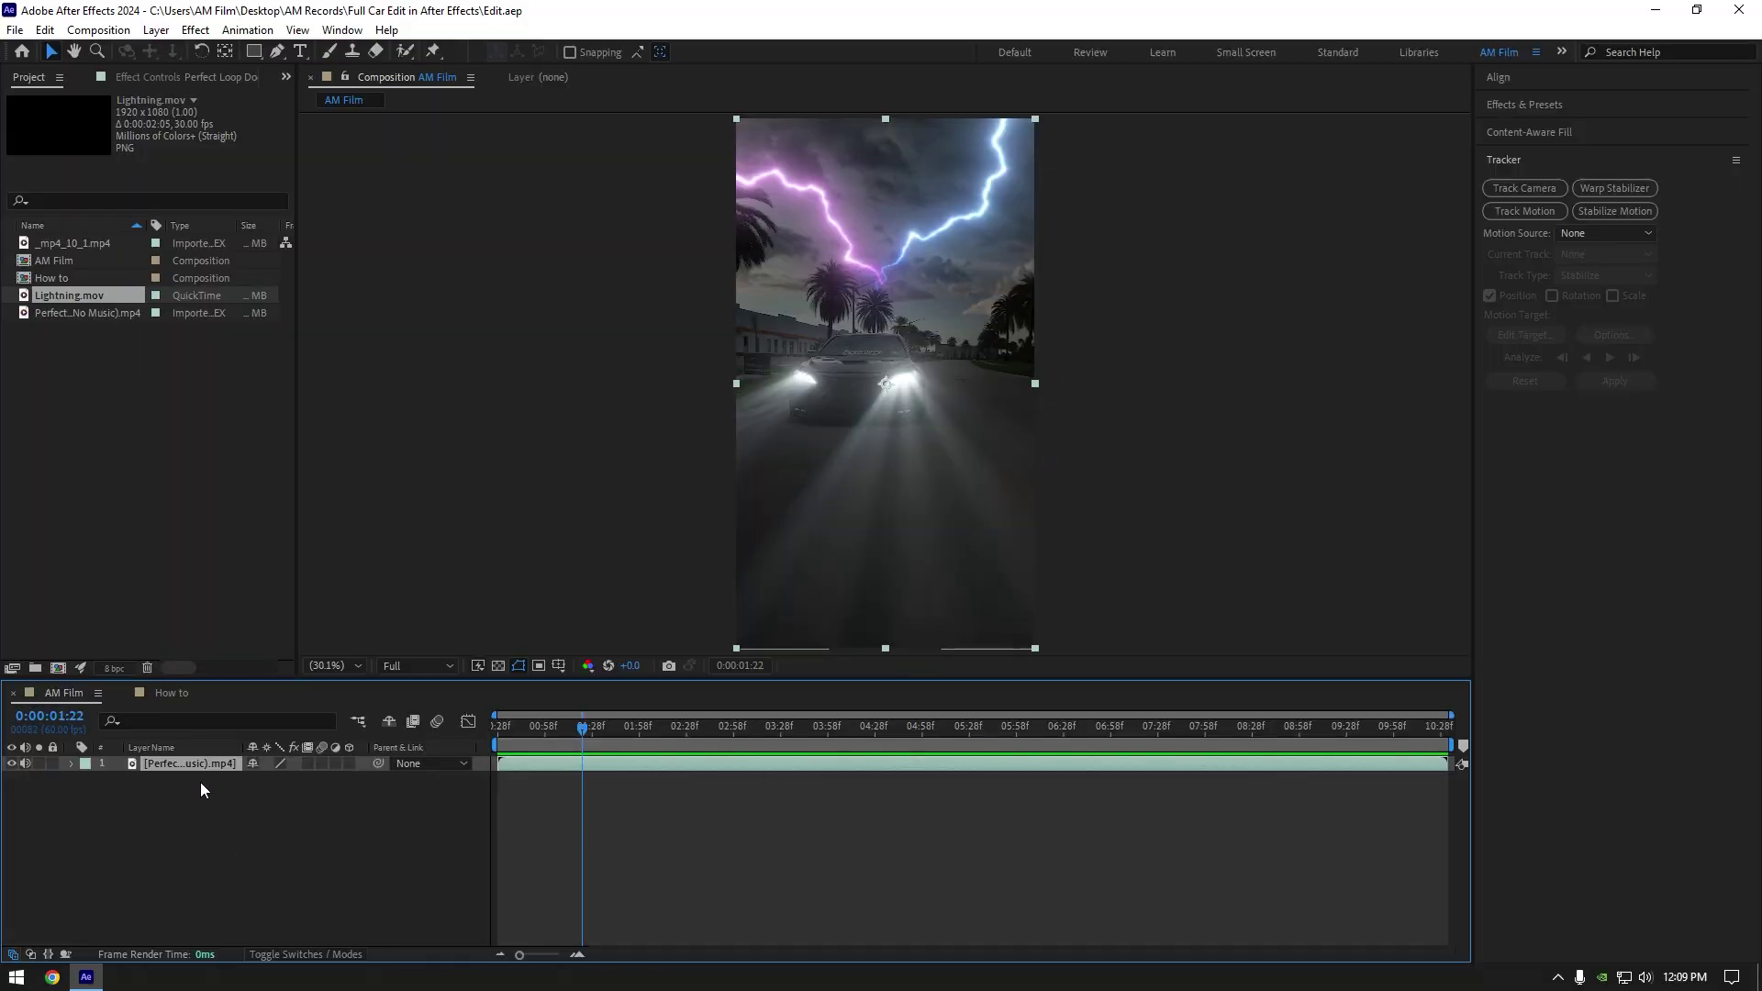
- Pre-compose the How to car clip into '_mp4_10_1.mp4 Comp 1', moving all attributes
{"action": "left_click", "coordinate": [165, 695]}
{"action": "left_click_drag", "start_coordinate": [525, 745], "coordinate": [469, 729]}
{"action": "right_click", "coordinate": [530, 767]}
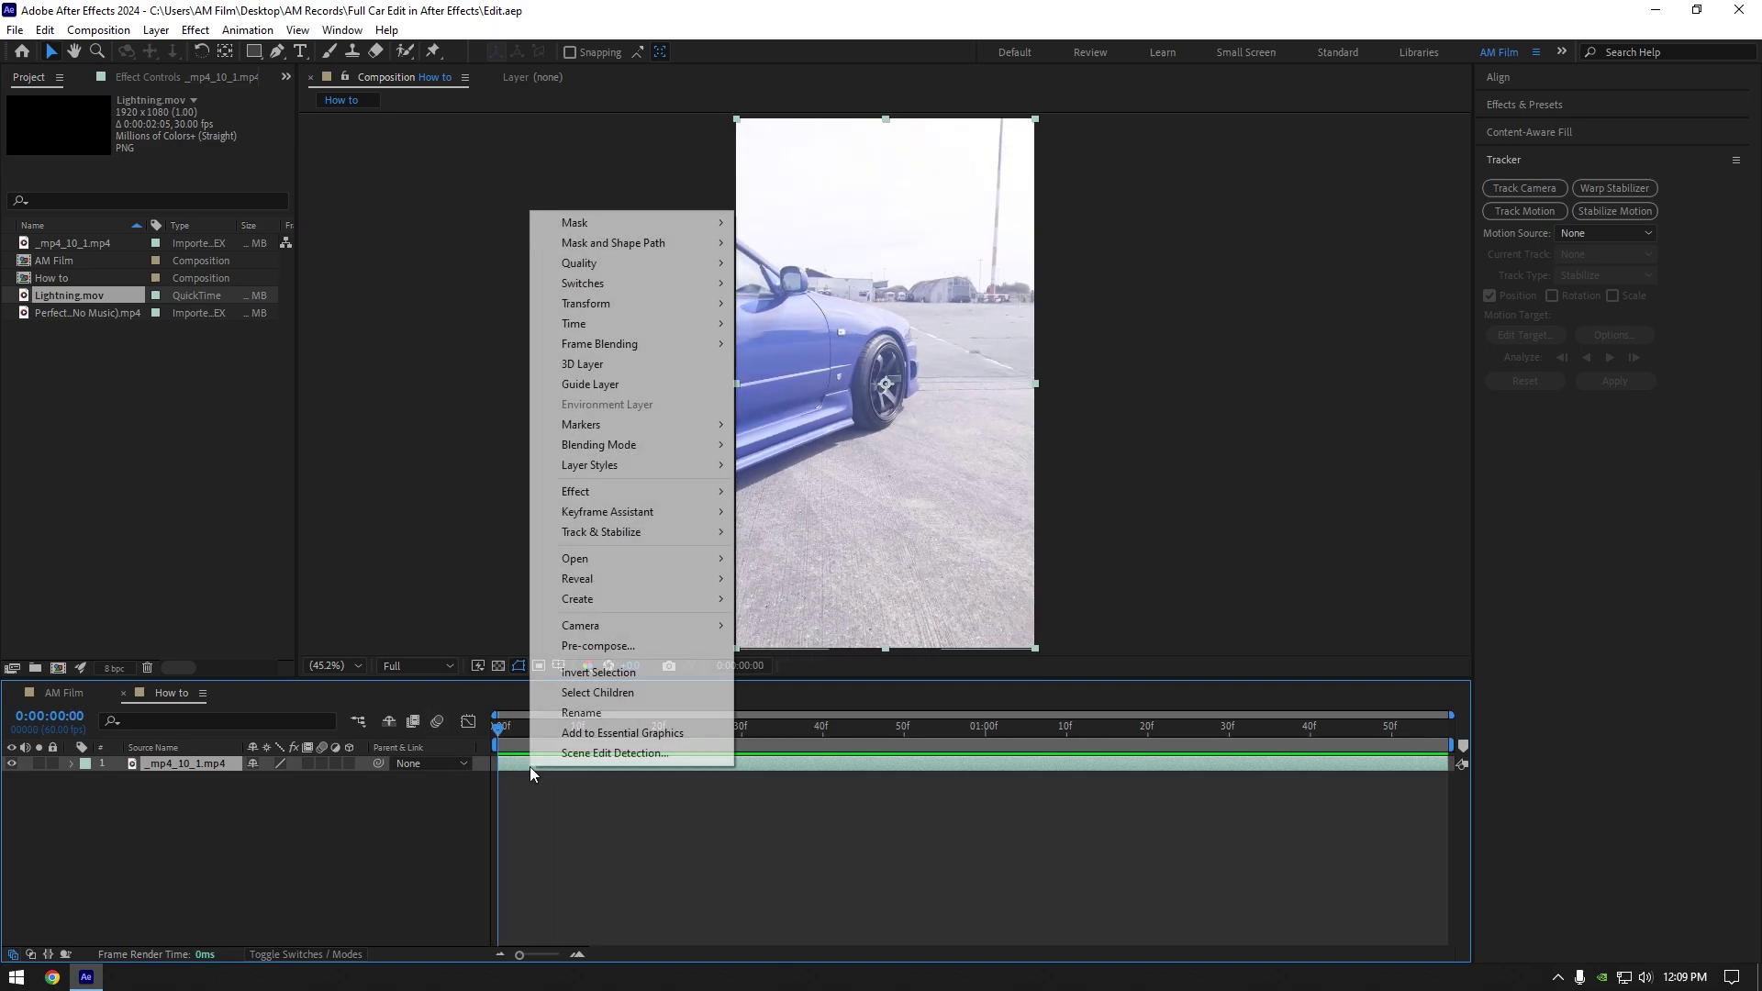
{"action": "left_click", "coordinate": [631, 647]}
{"action": "left_click", "coordinate": [740, 505]}
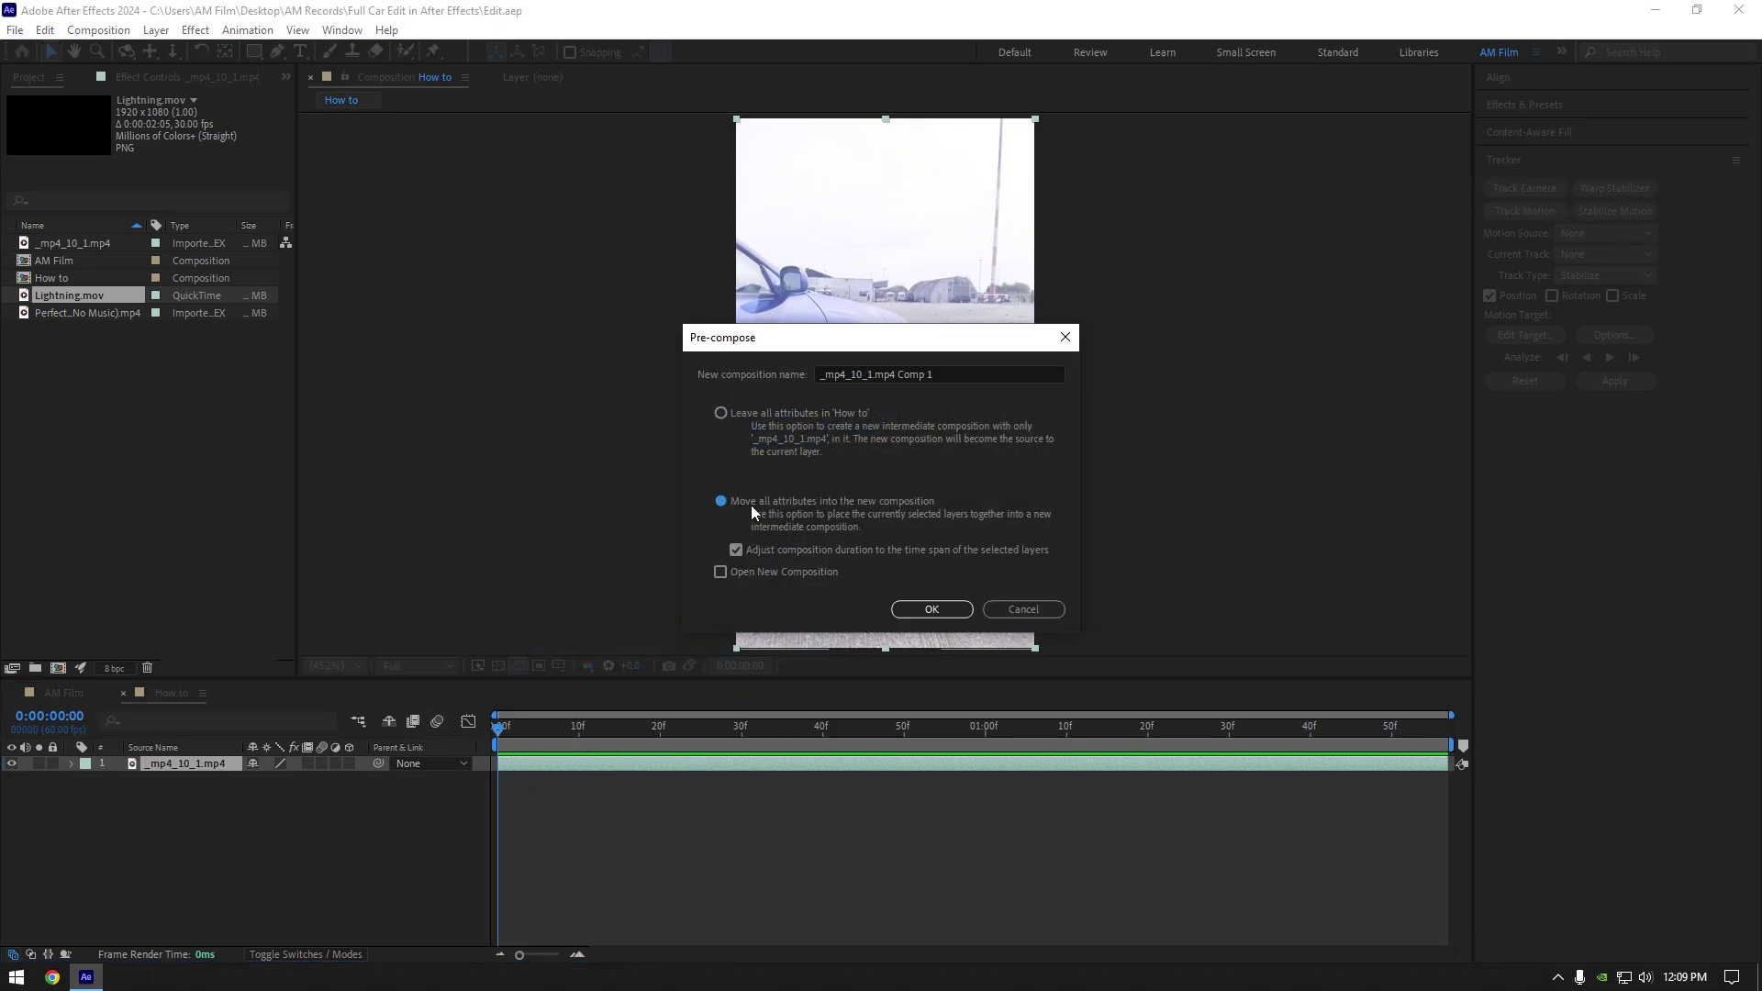
{"action": "left_click", "coordinate": [957, 379]}
{"action": "left_click", "coordinate": [933, 610]}
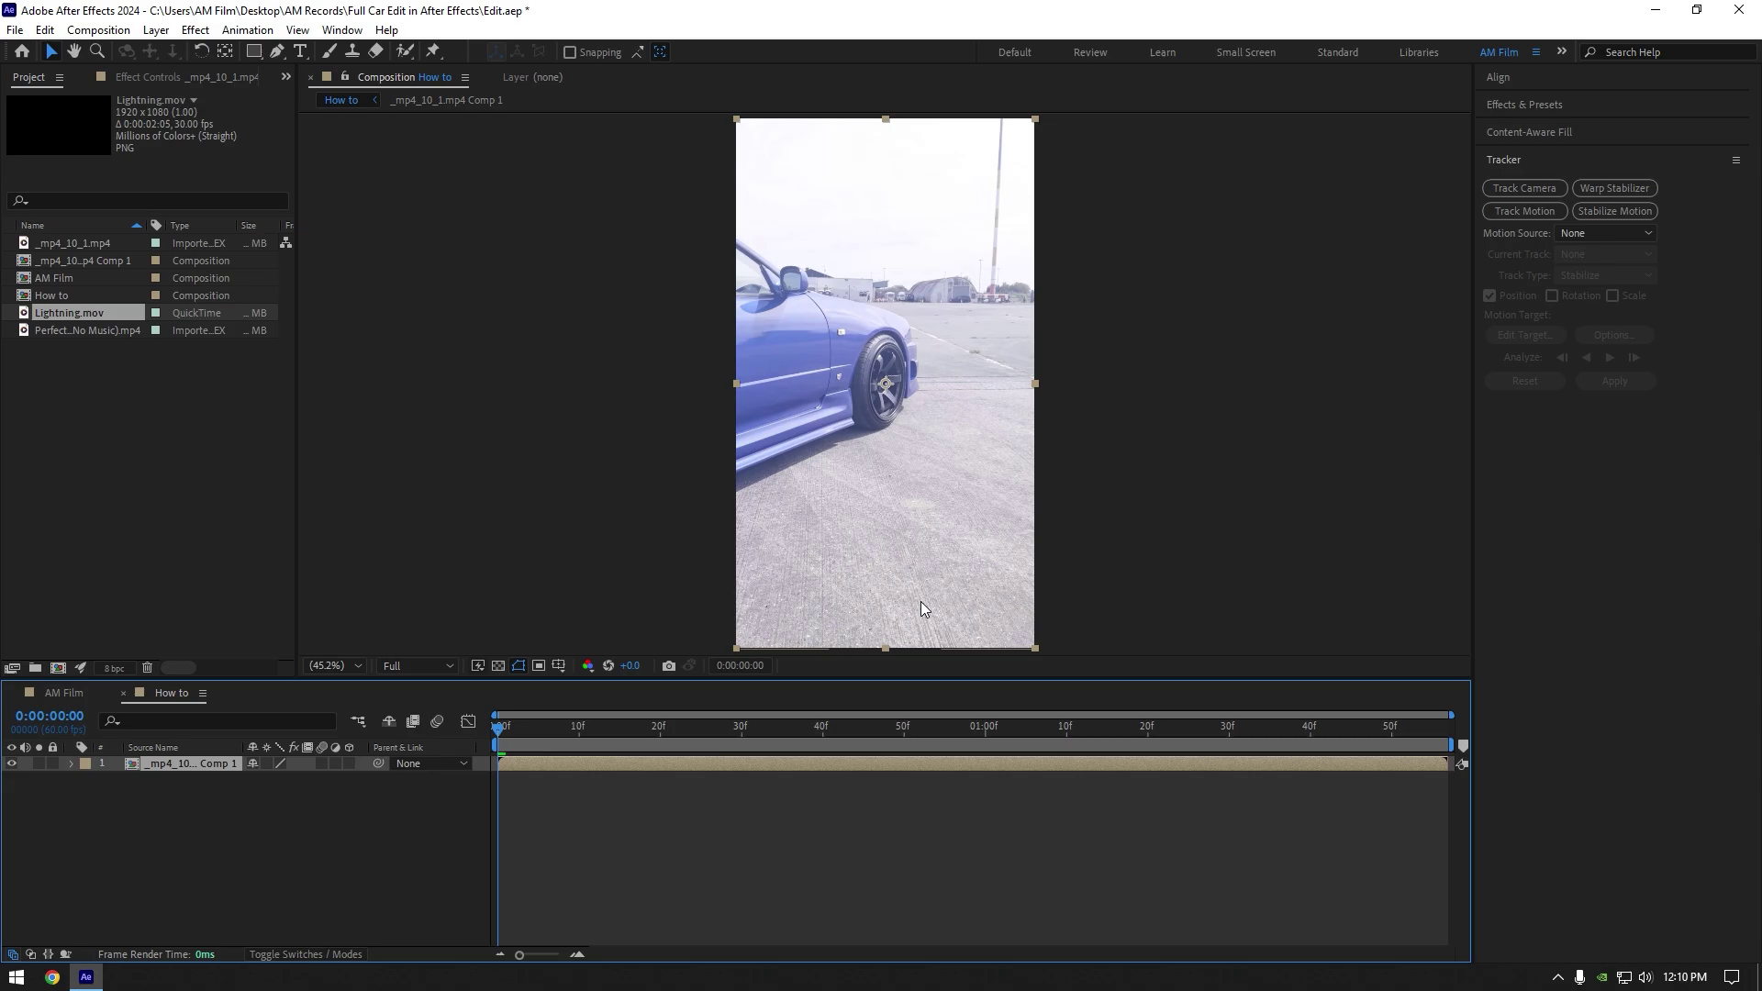
- Start Track Motion on the car clip and place Track Point 1 on the side mirror
{"action": "left_click", "coordinate": [1510, 215]}
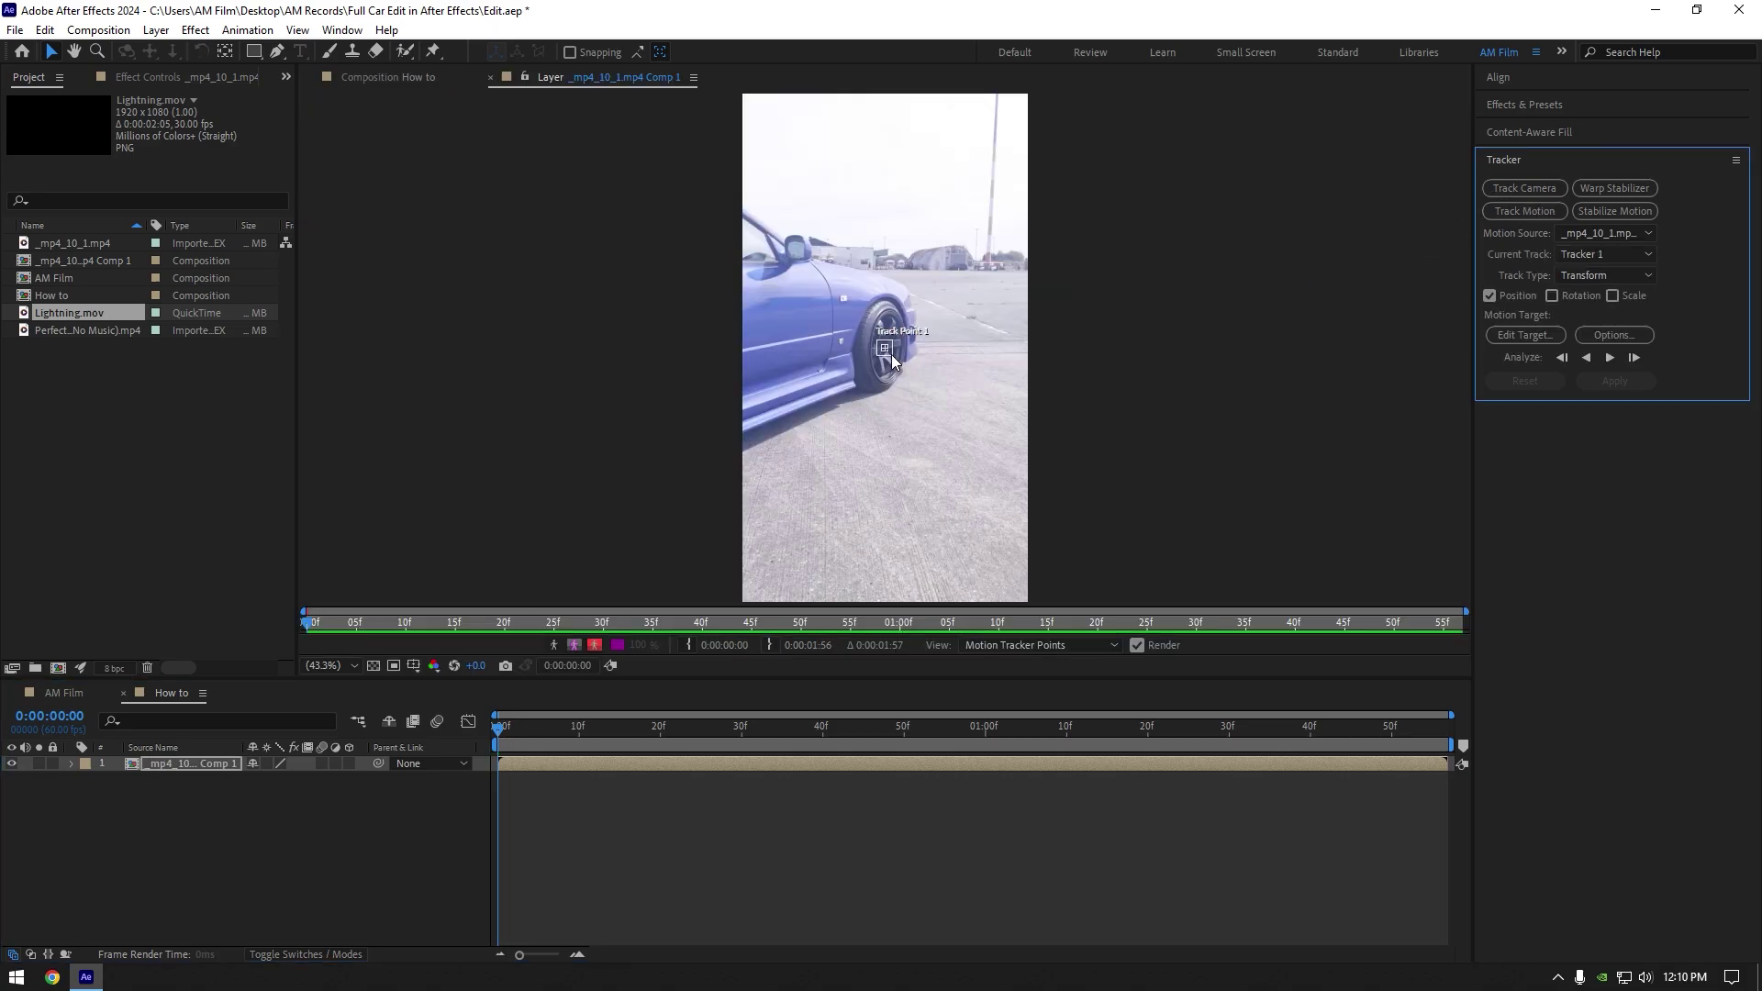
{"action": "left_click_drag", "start_coordinate": [893, 361], "coordinate": [912, 368]}
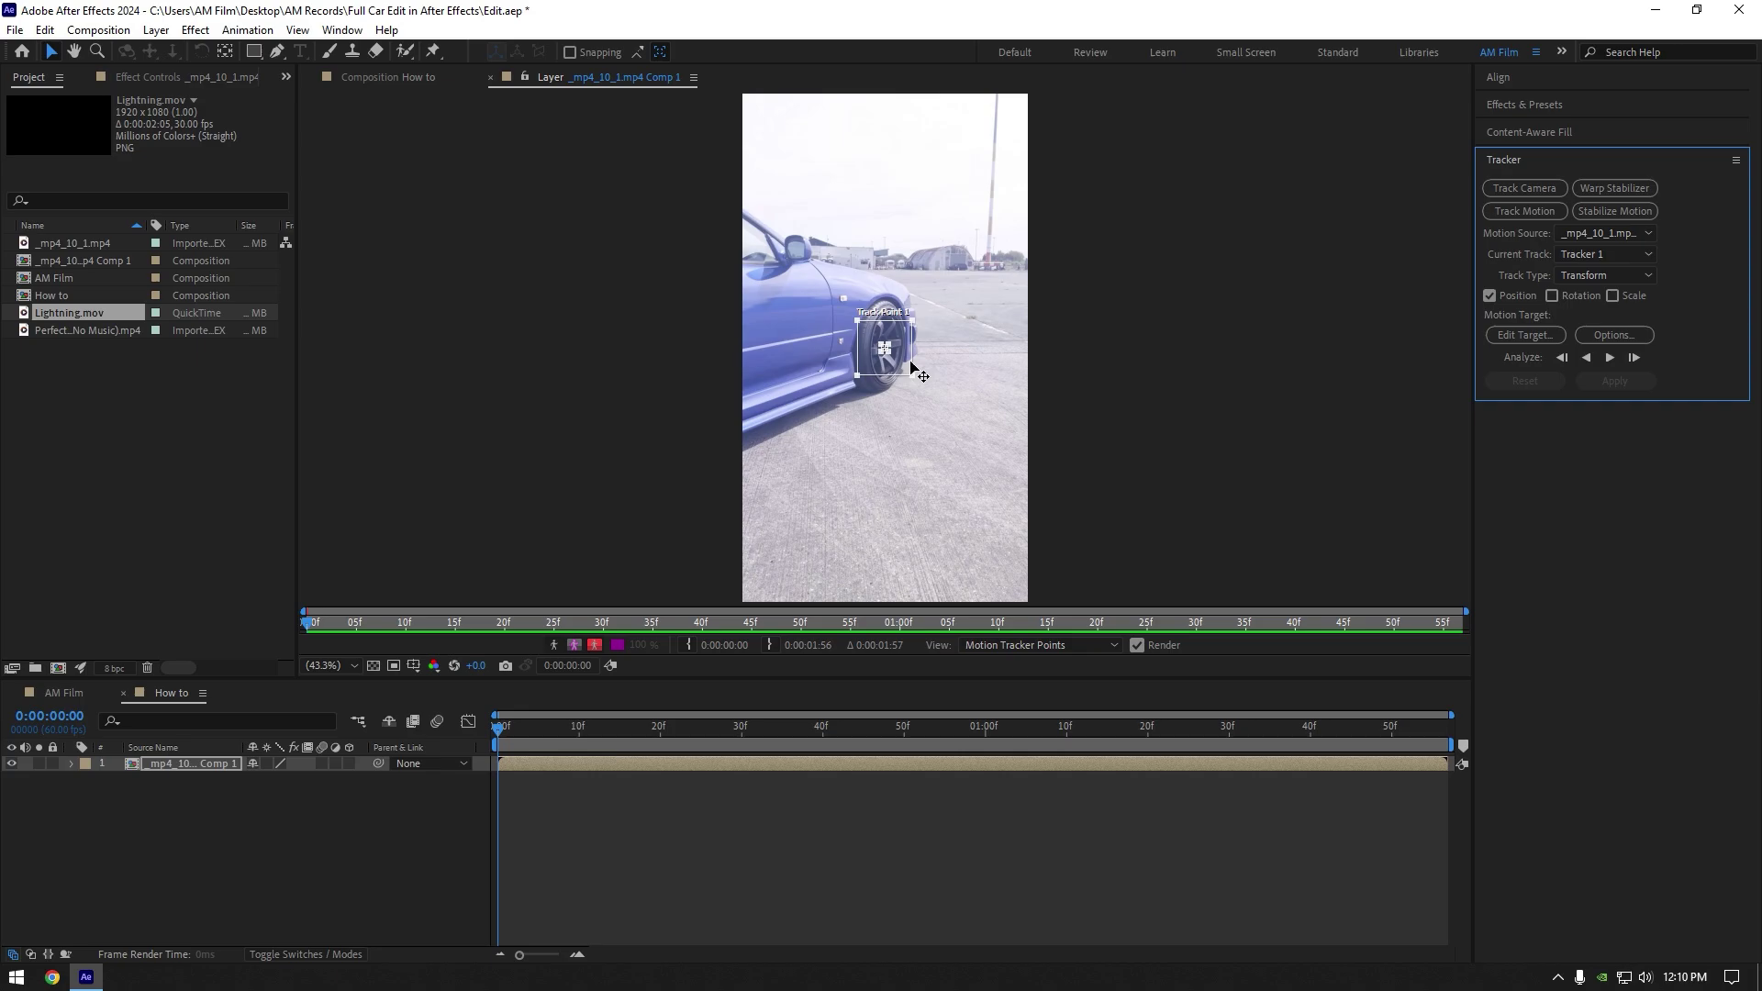
{"action": "left_click_drag", "start_coordinate": [912, 368], "coordinate": [836, 257]}
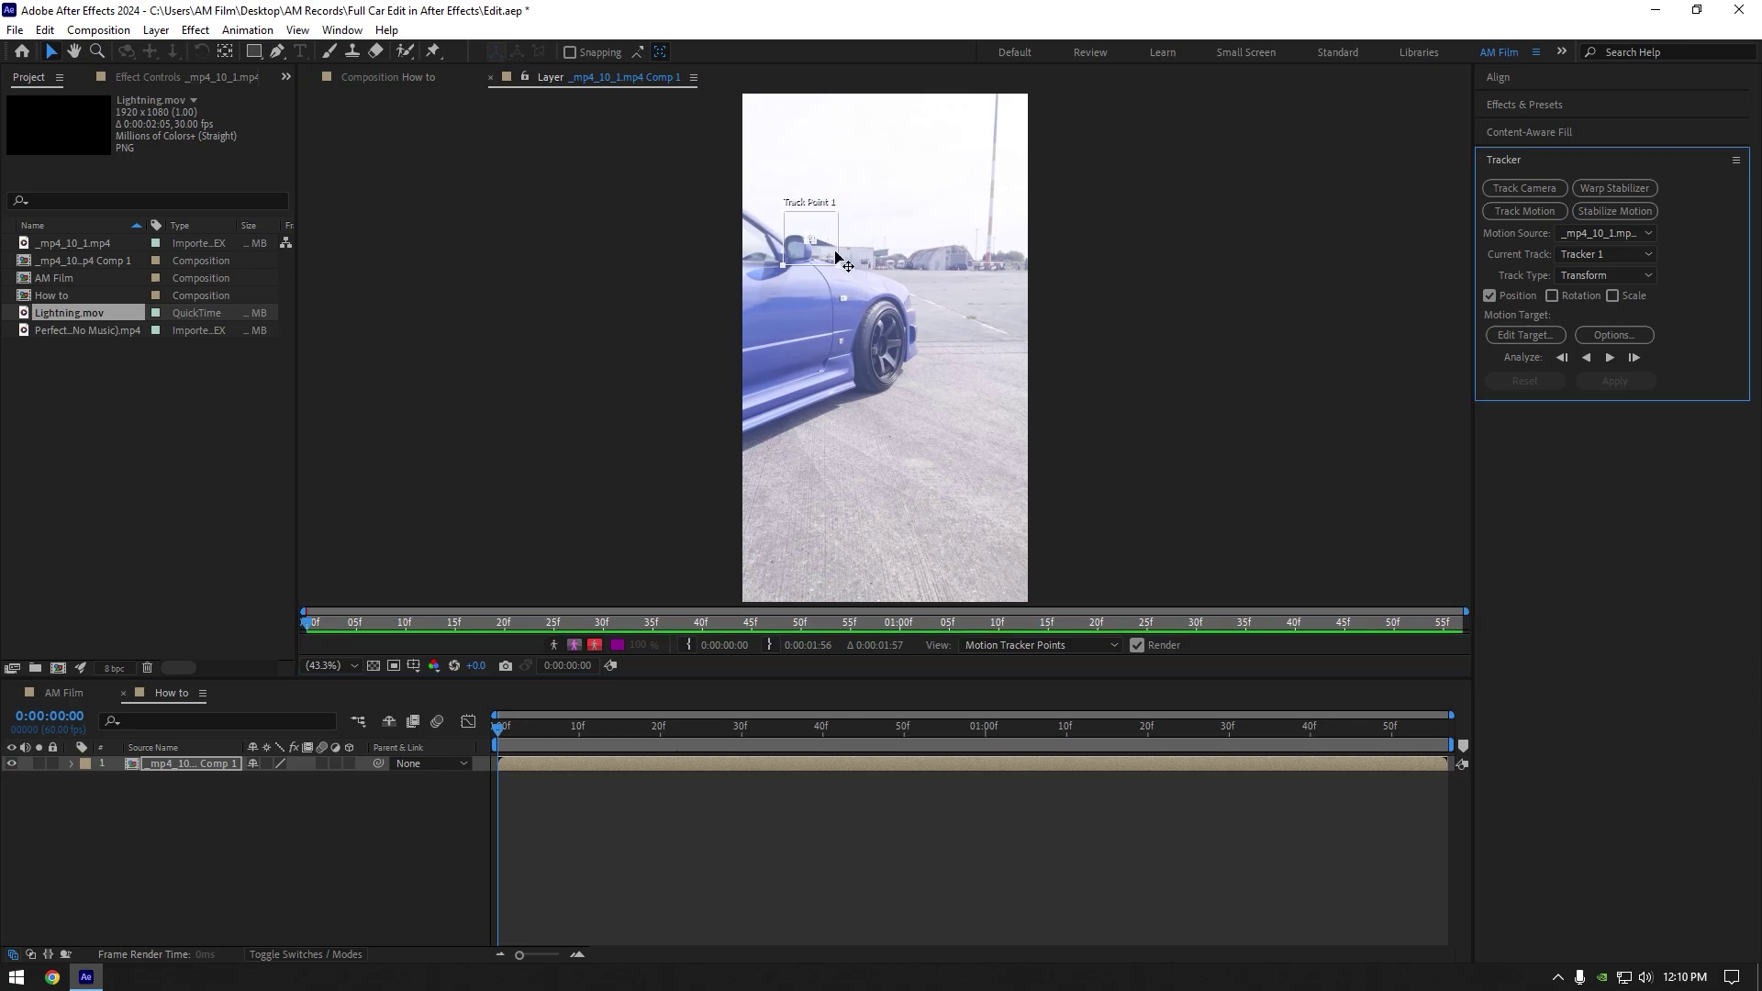
- Set tracker options to RGB, Adapt Feature On Every Frame, and stop below 95% confidence
{"action": "left_click", "coordinate": [1603, 336]}
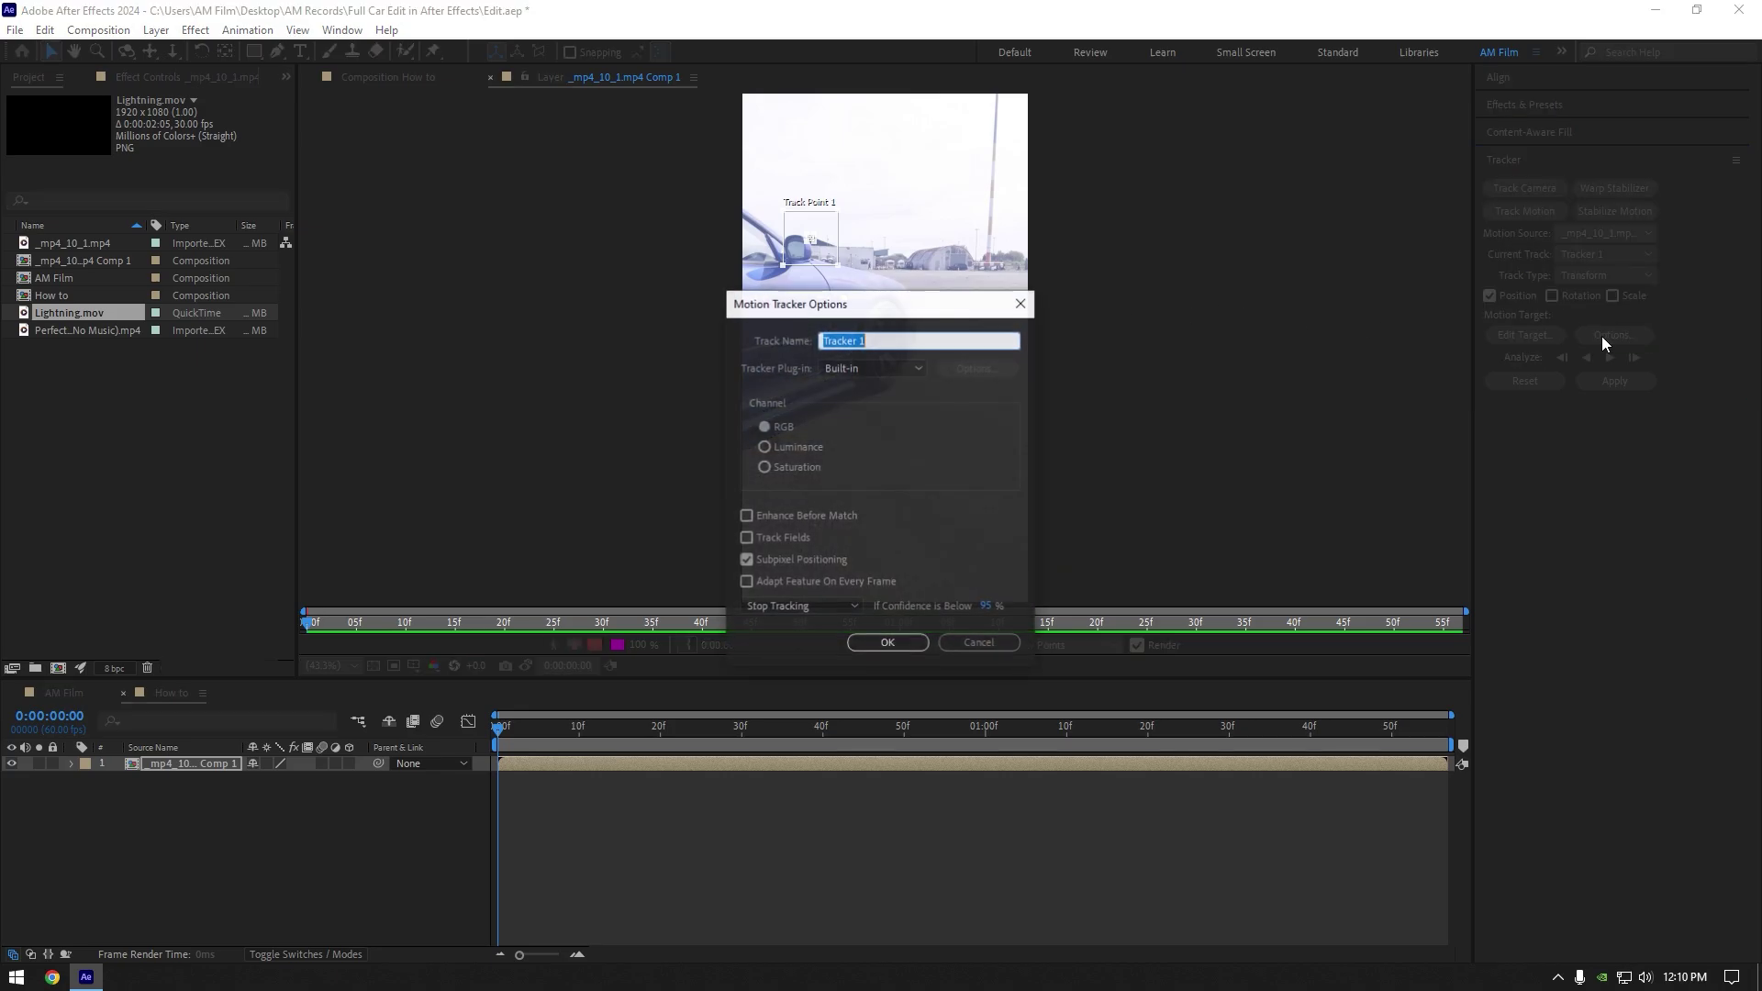
{"action": "left_click", "coordinate": [773, 427]}
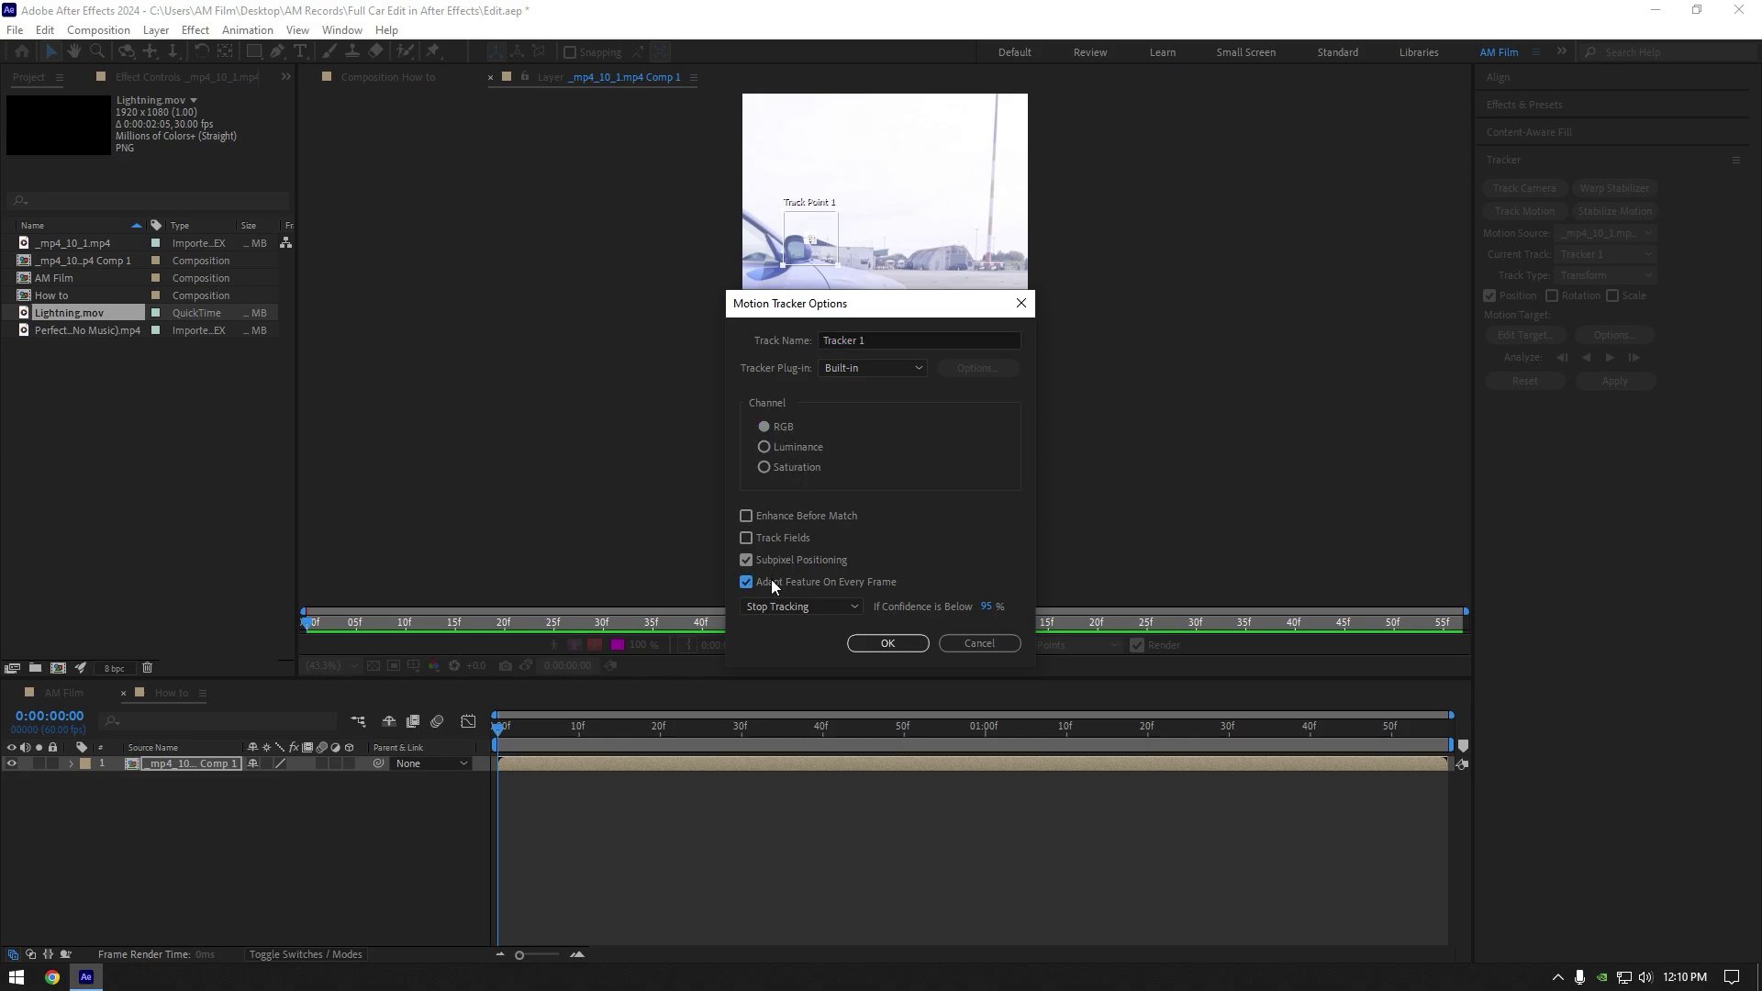
{"action": "left_click", "coordinate": [775, 606]}
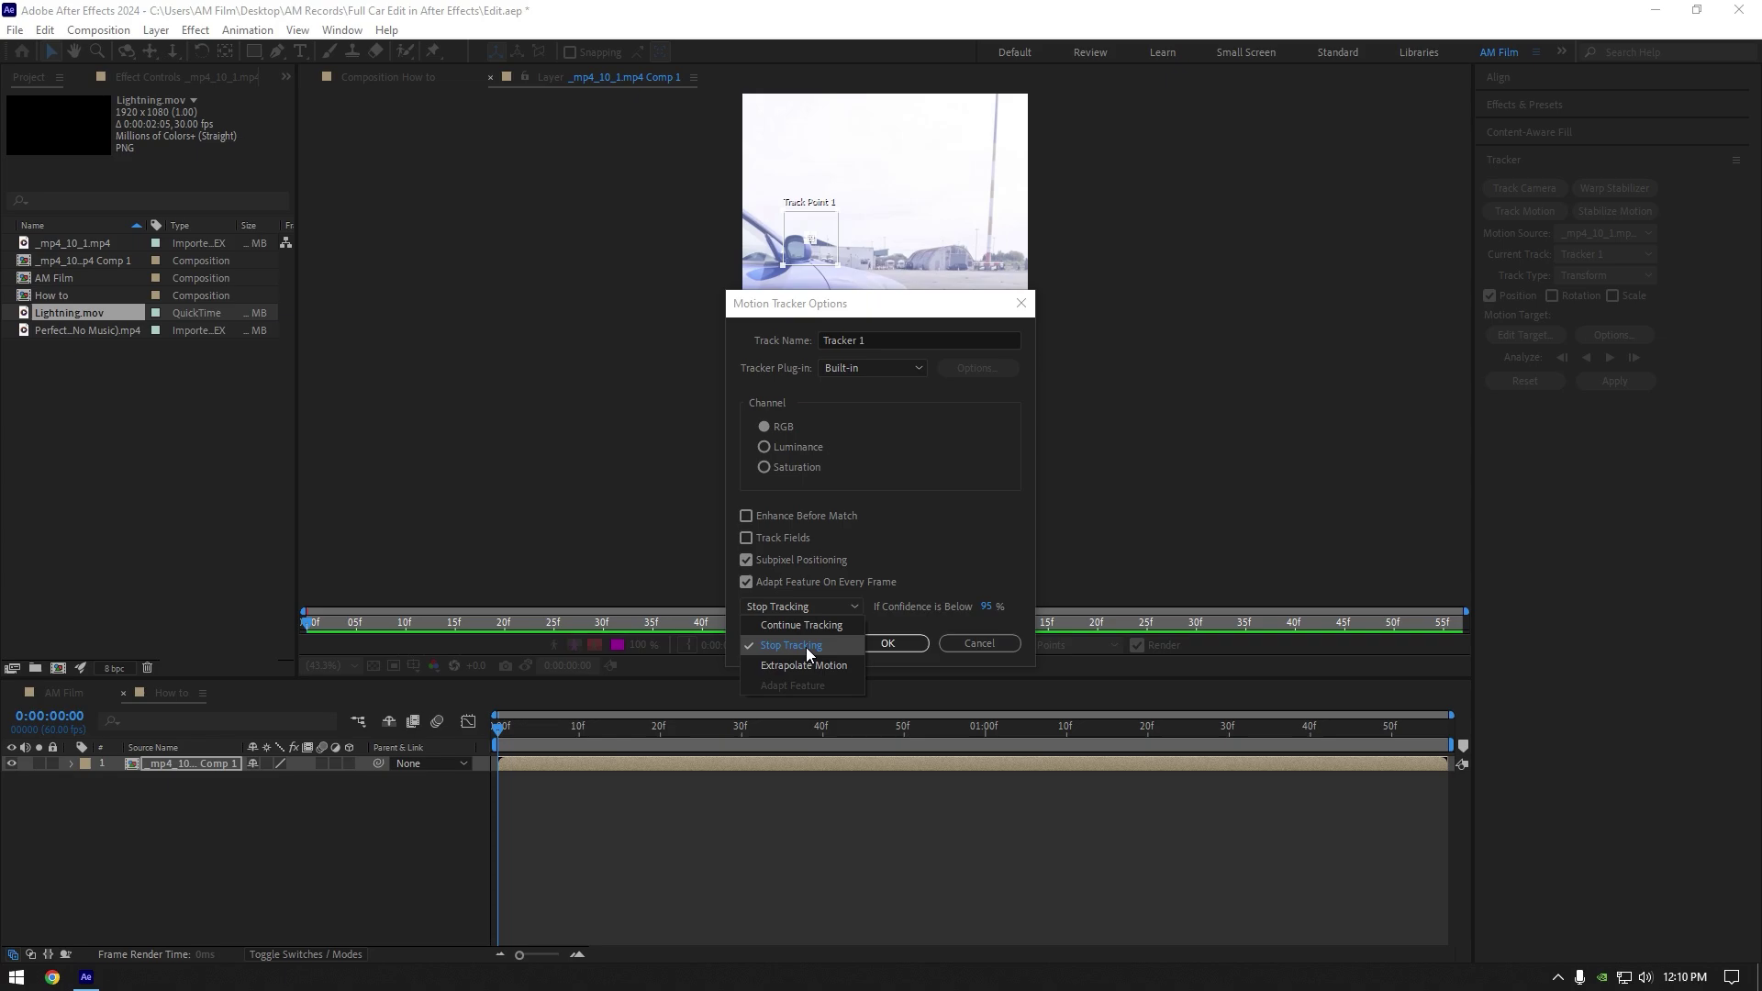
{"action": "left_click", "coordinate": [808, 650]}
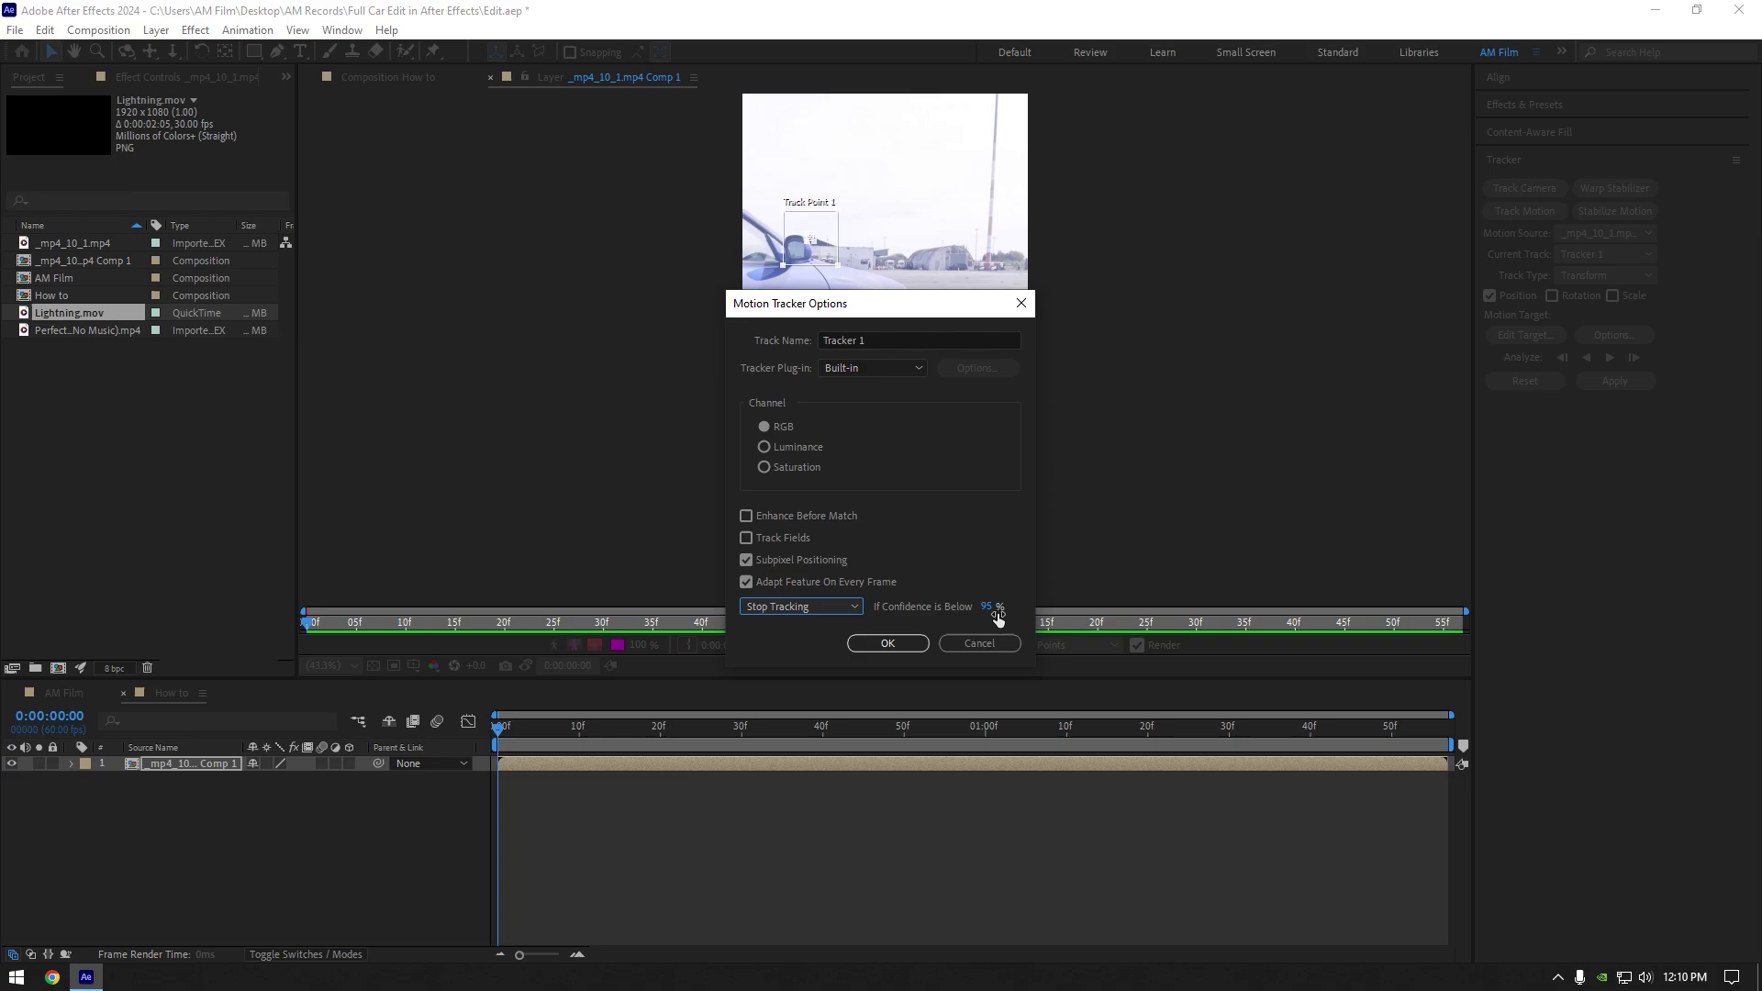
{"action": "left_click", "coordinate": [882, 644]}
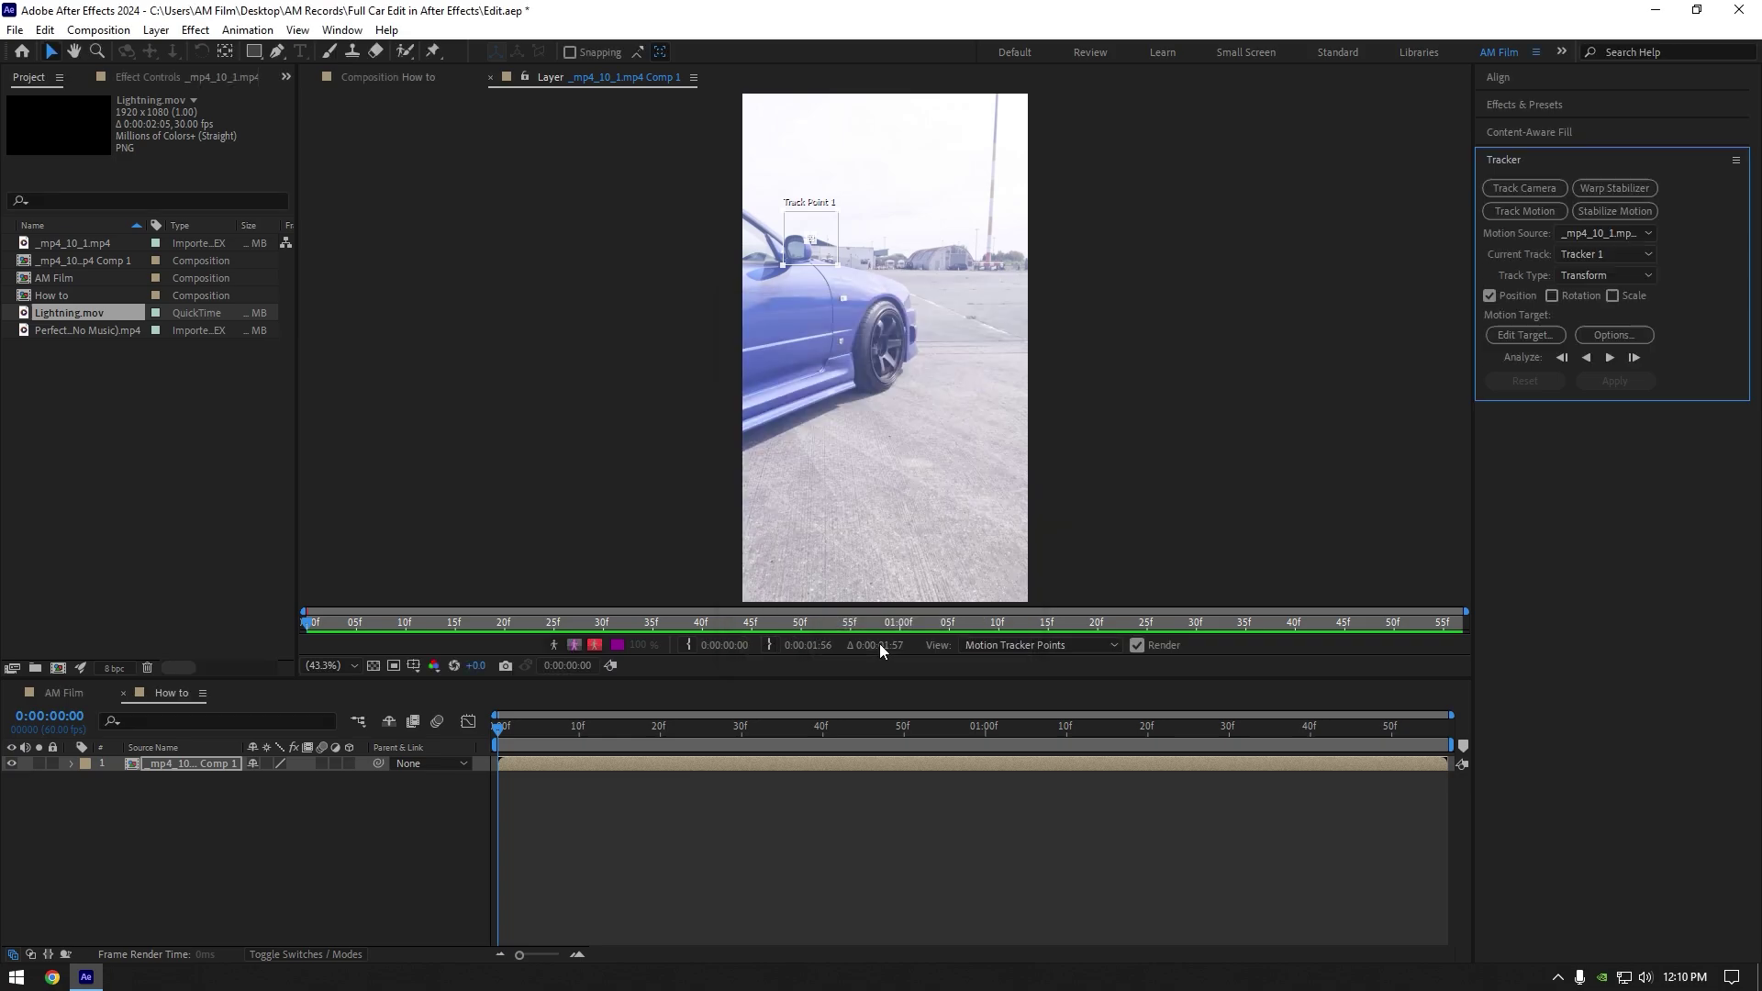
- Analyze the track forward through the clip and add a null object, Null 1
{"action": "left_click", "coordinate": [1606, 356]}
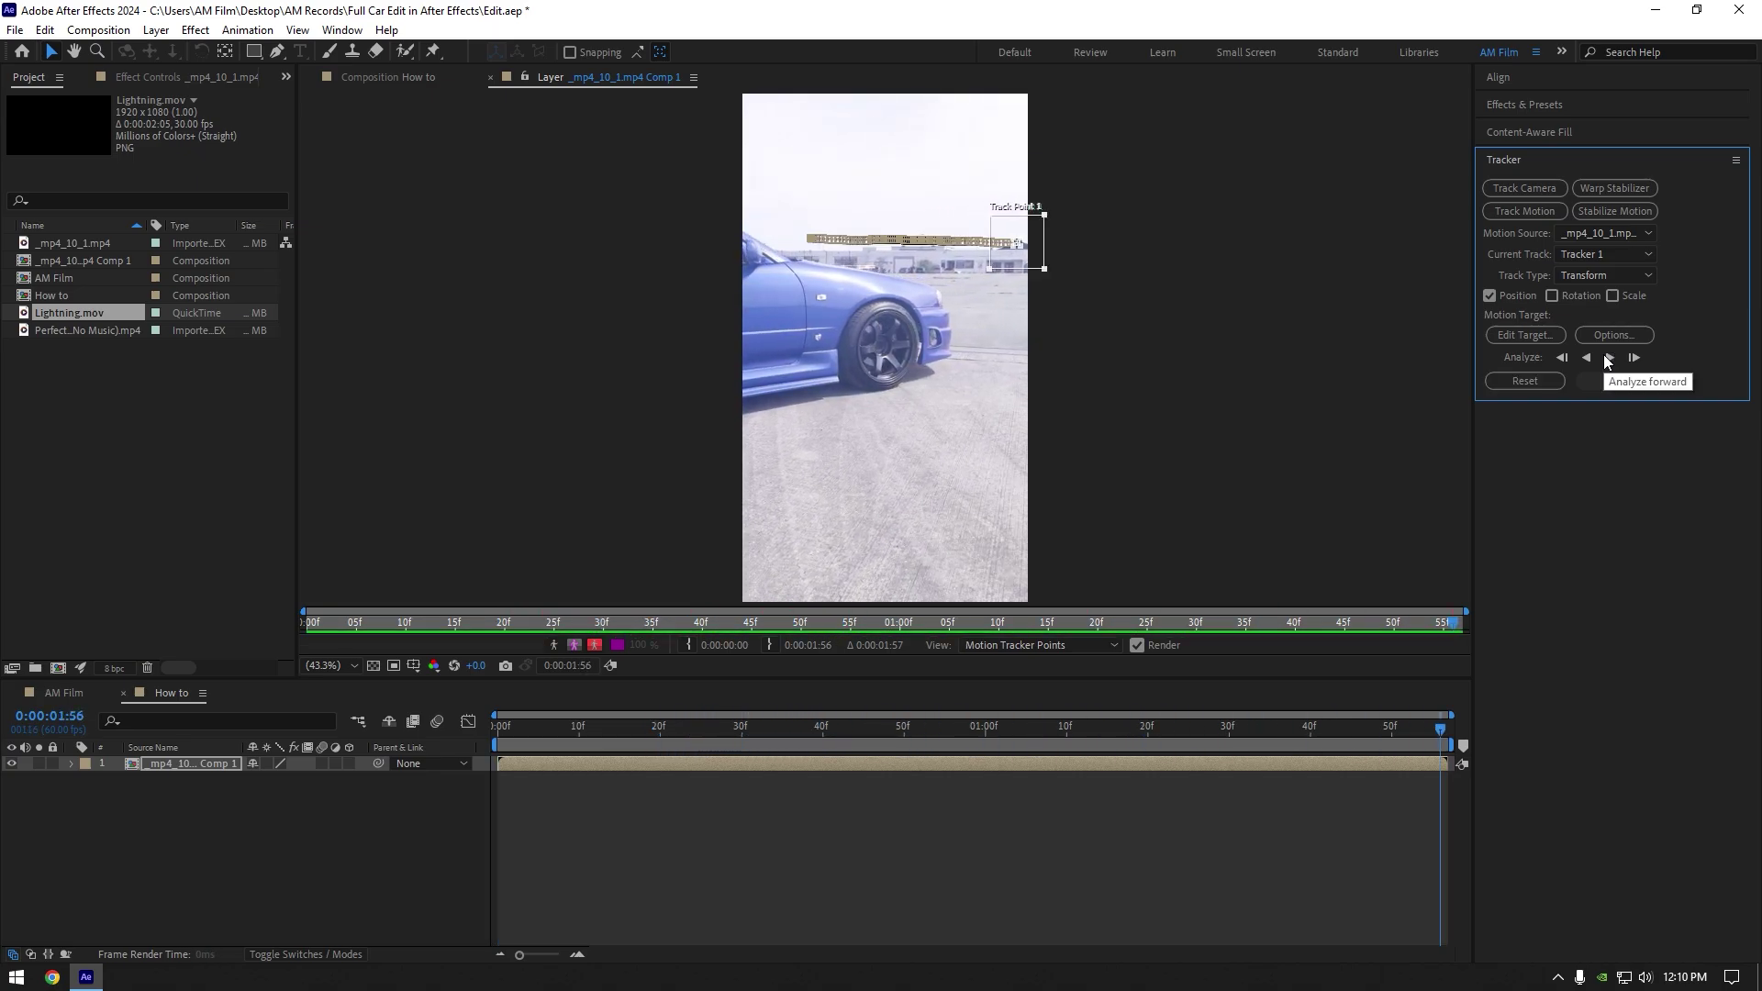
{"action": "right_click", "coordinate": [303, 829]}
{"action": "mouse_move", "coordinate": [440, 602]}
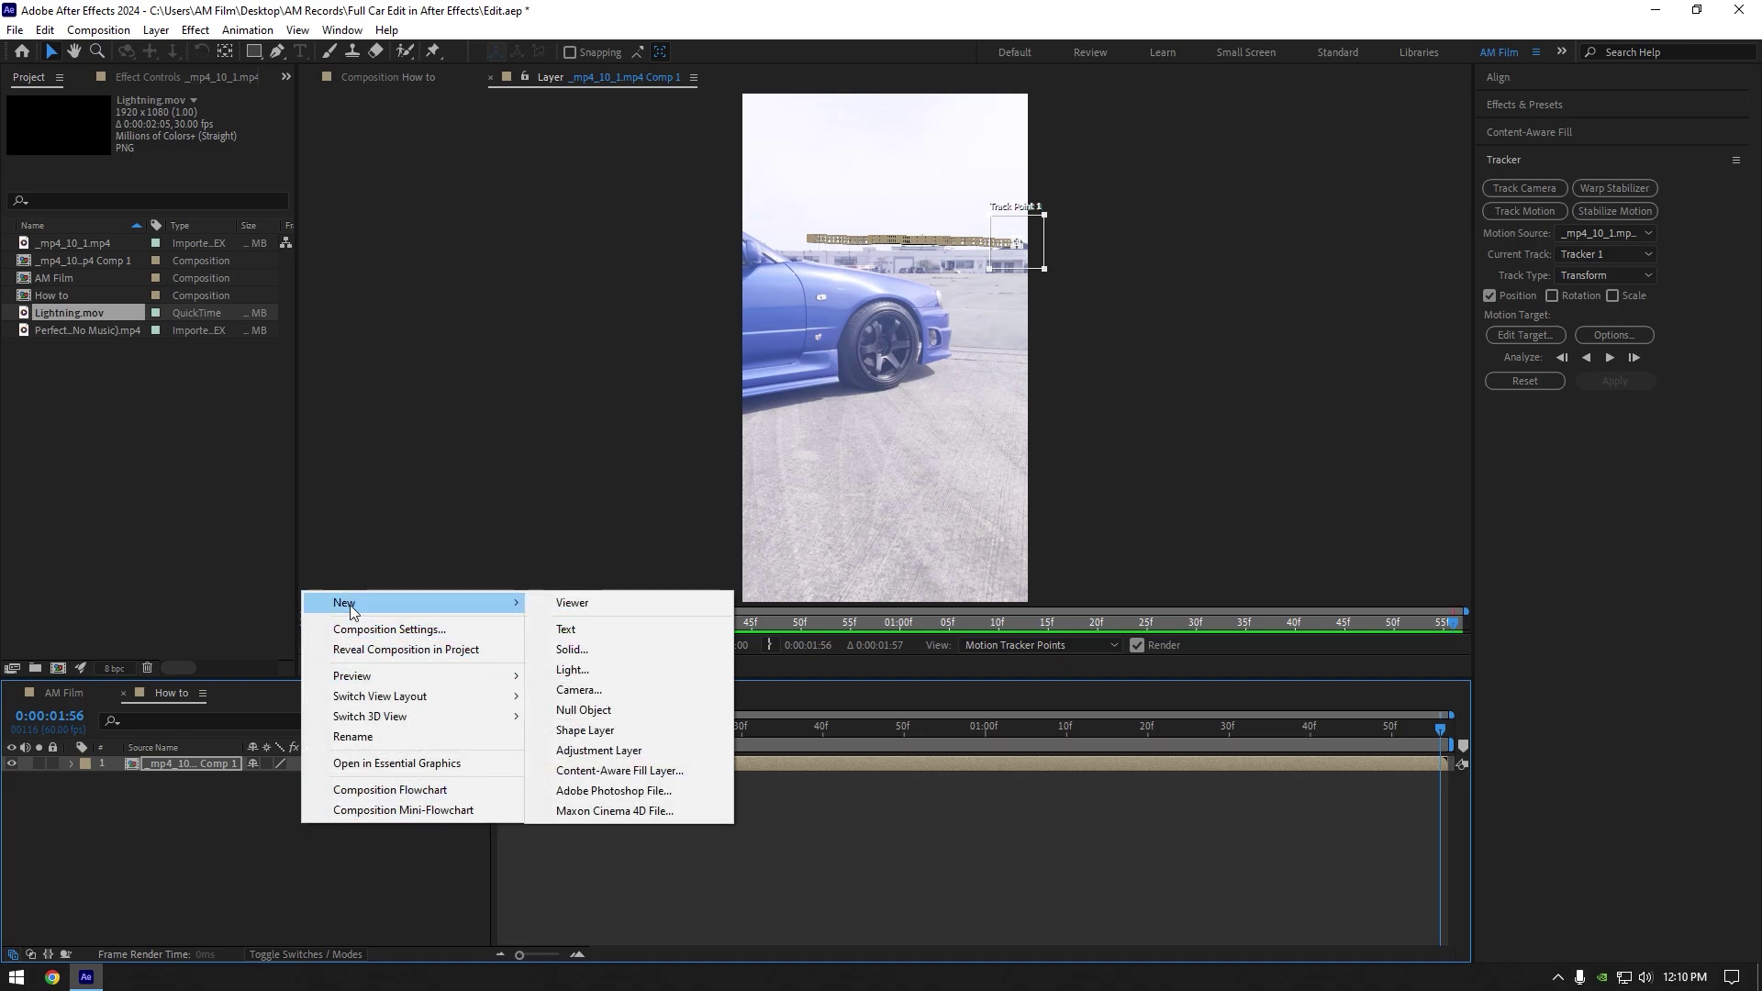
{"action": "left_click", "coordinate": [581, 711]}
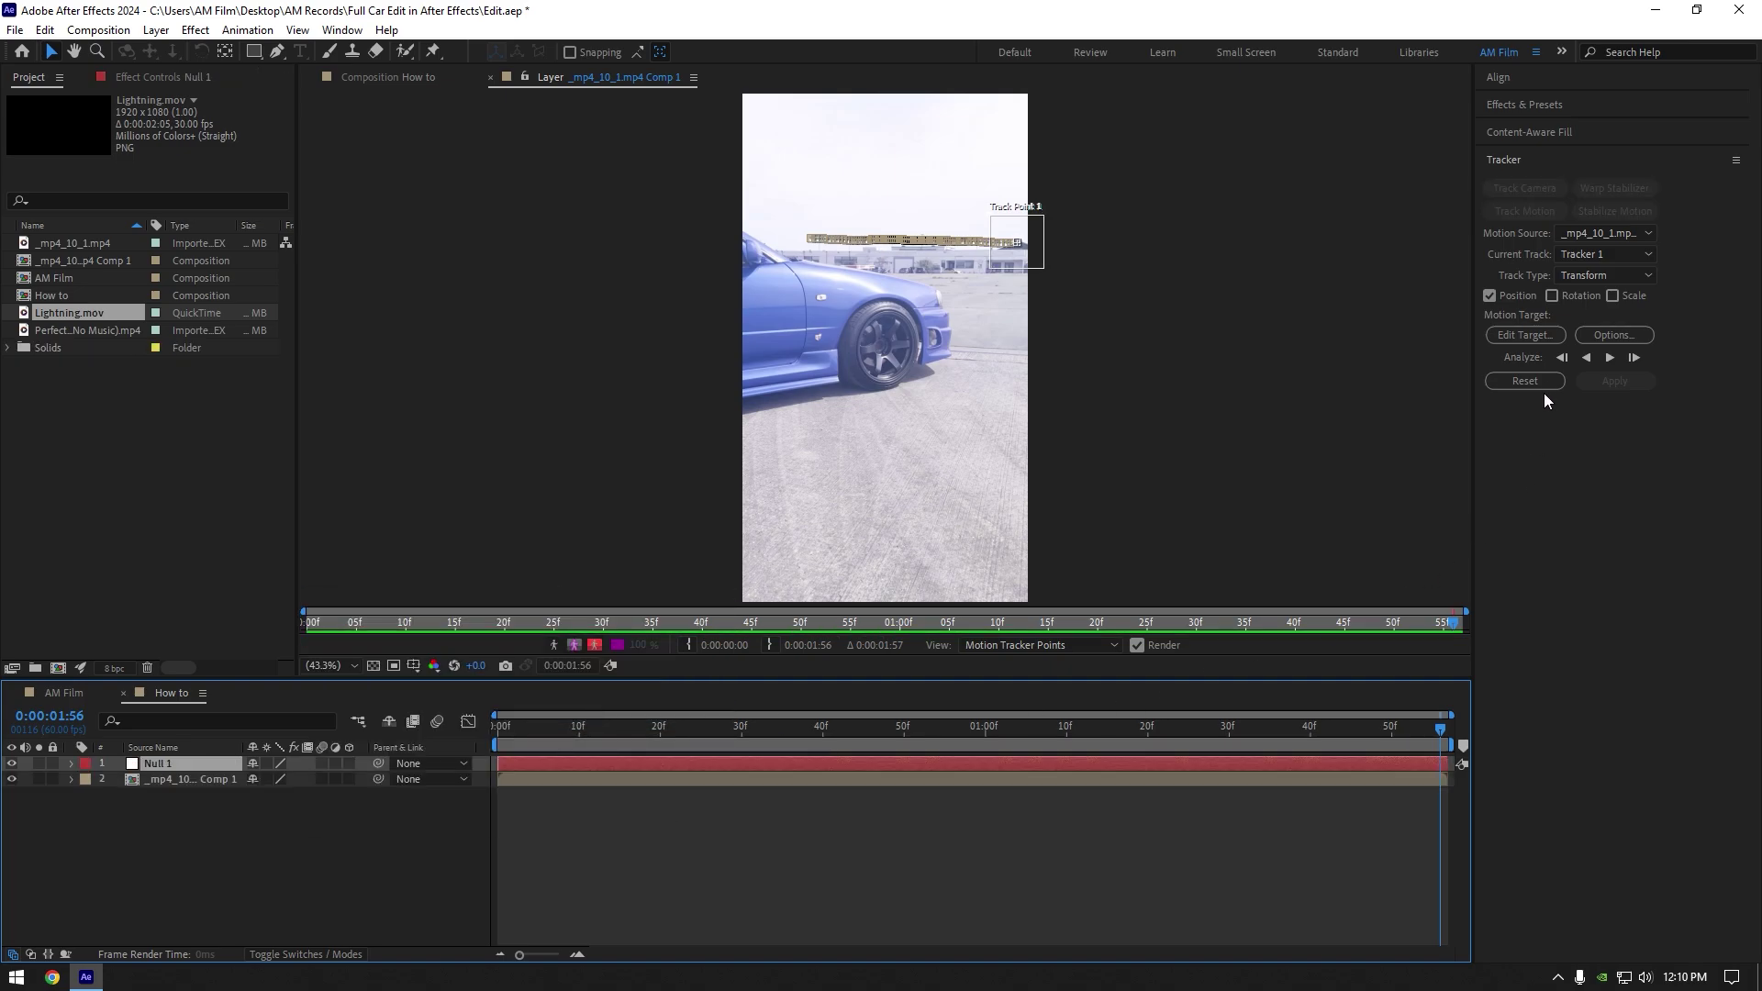
- Set Null 1 as the motion target and apply the tracked motion to it
{"action": "left_click", "coordinate": [1534, 336]}
{"action": "left_click", "coordinate": [971, 461]}
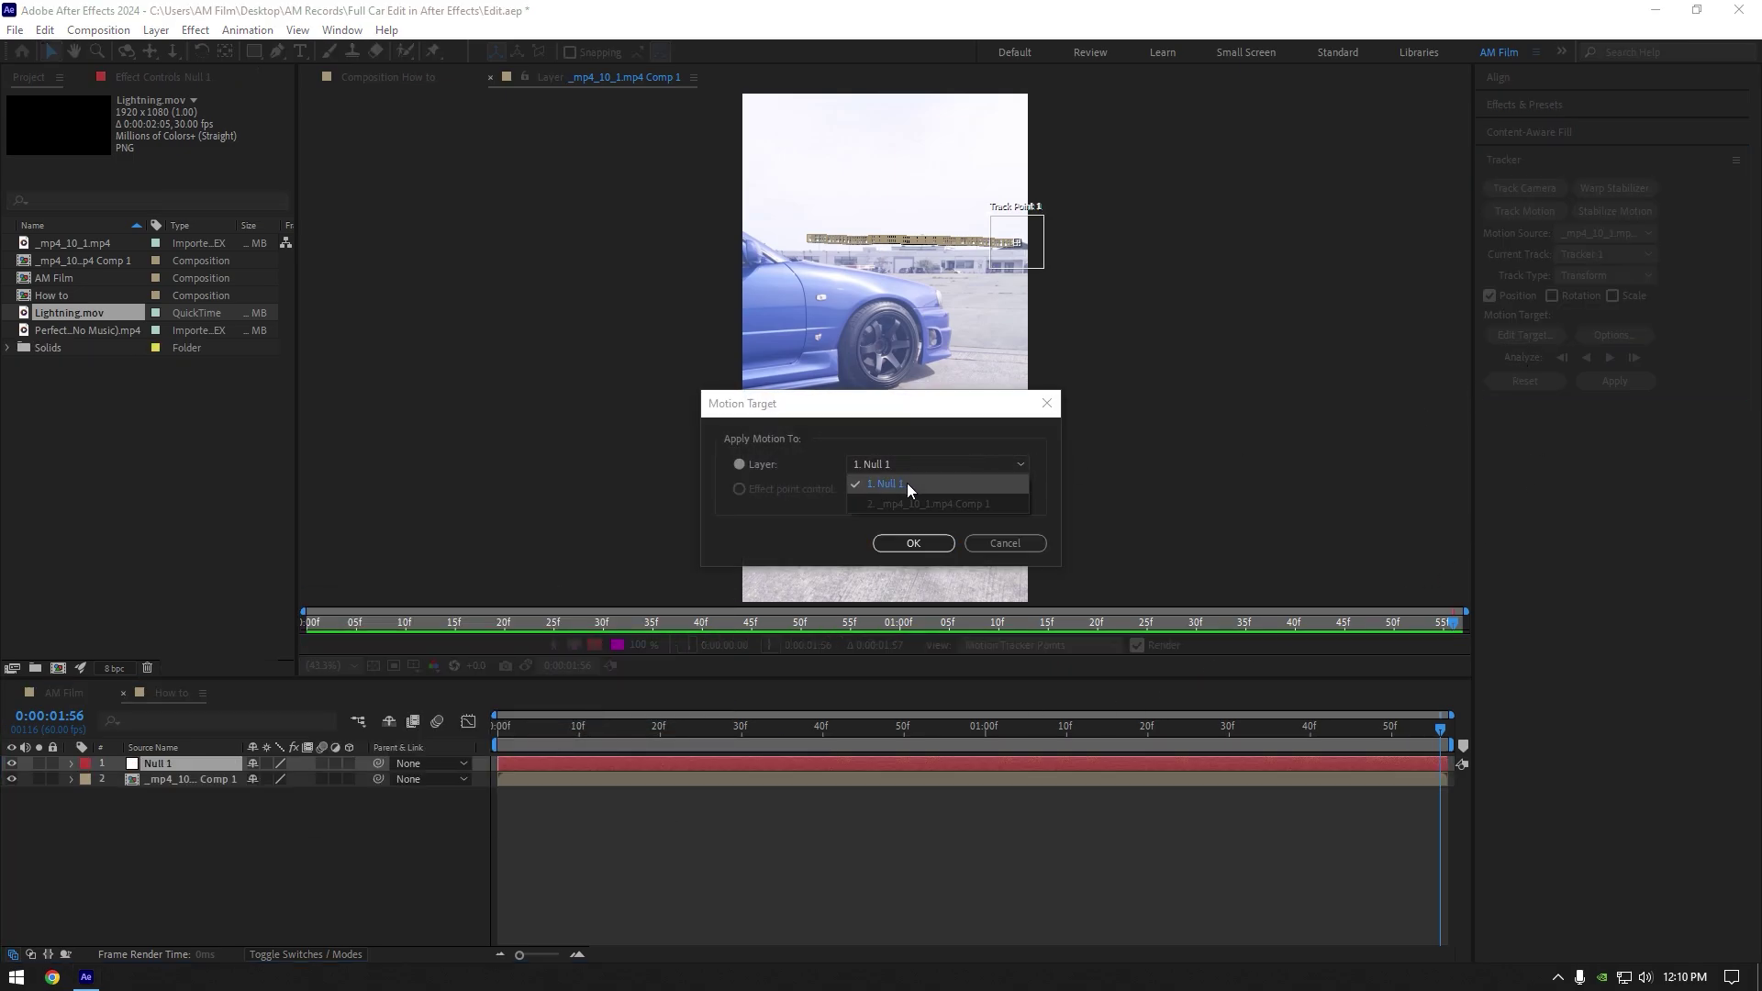
{"action": "left_click", "coordinate": [944, 481]}
{"action": "left_click", "coordinate": [914, 543]}
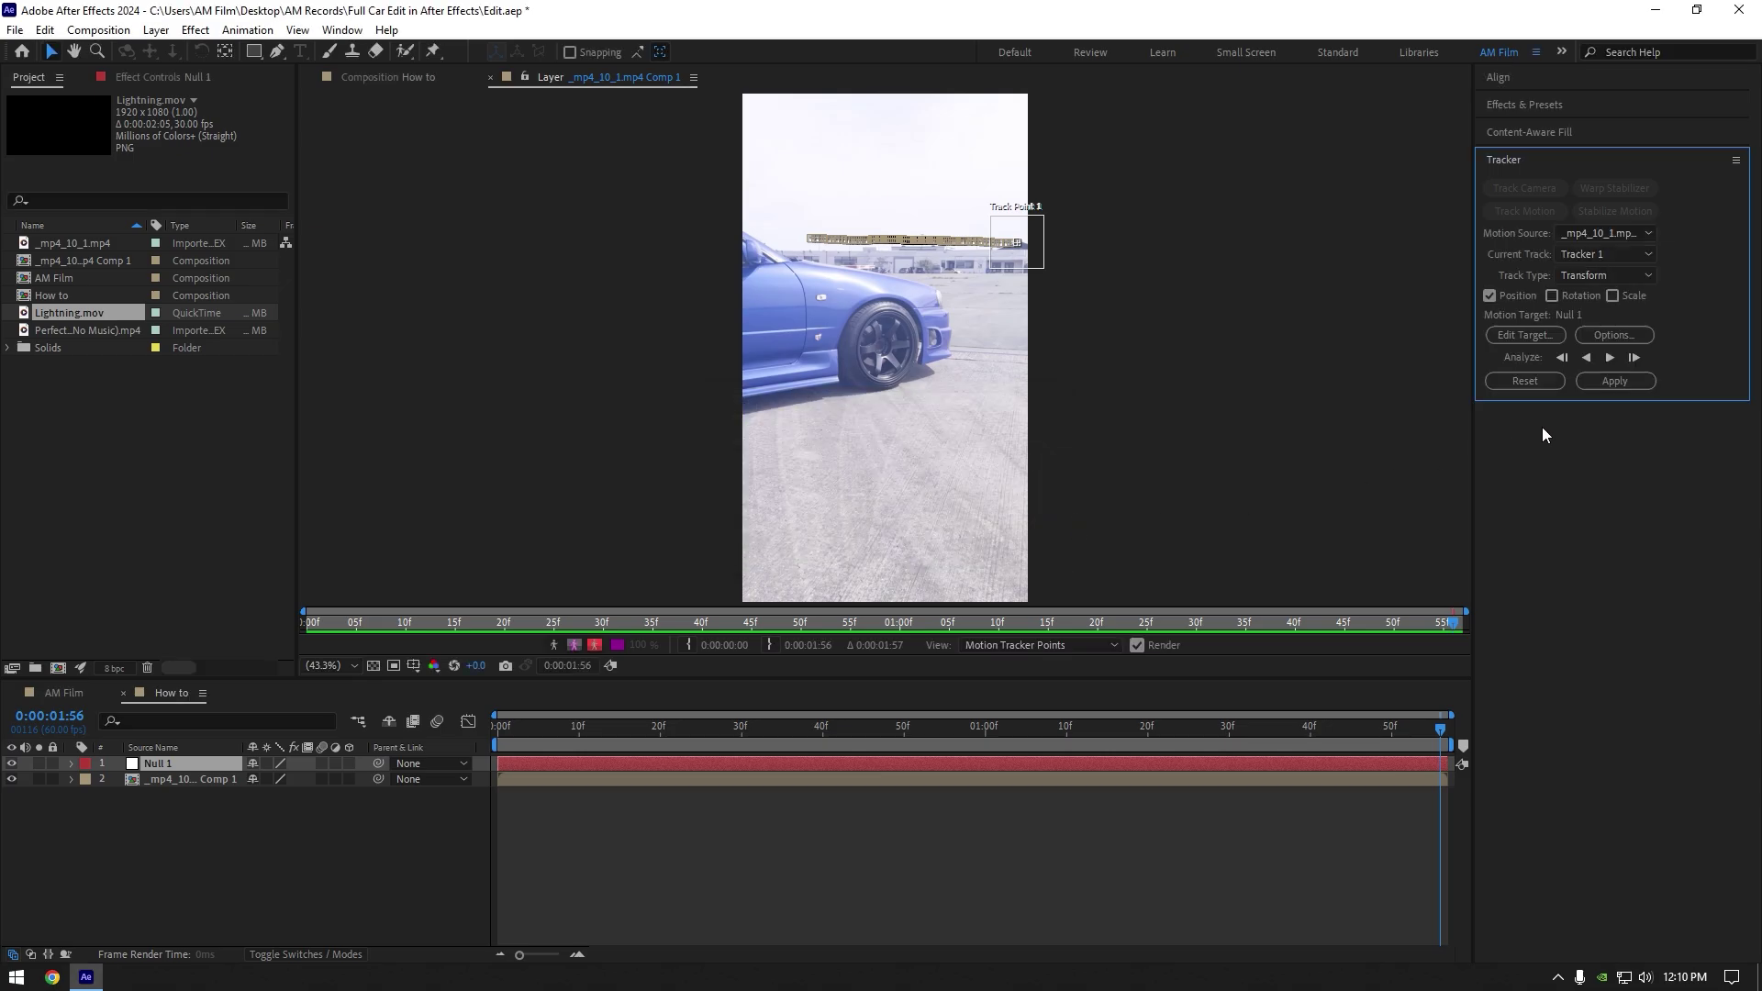
{"action": "left_click", "coordinate": [1614, 381]}
- Confirm the track on Null 1 and add Lightning.mov to the top of the composition
{"action": "left_click", "coordinate": [858, 510]}
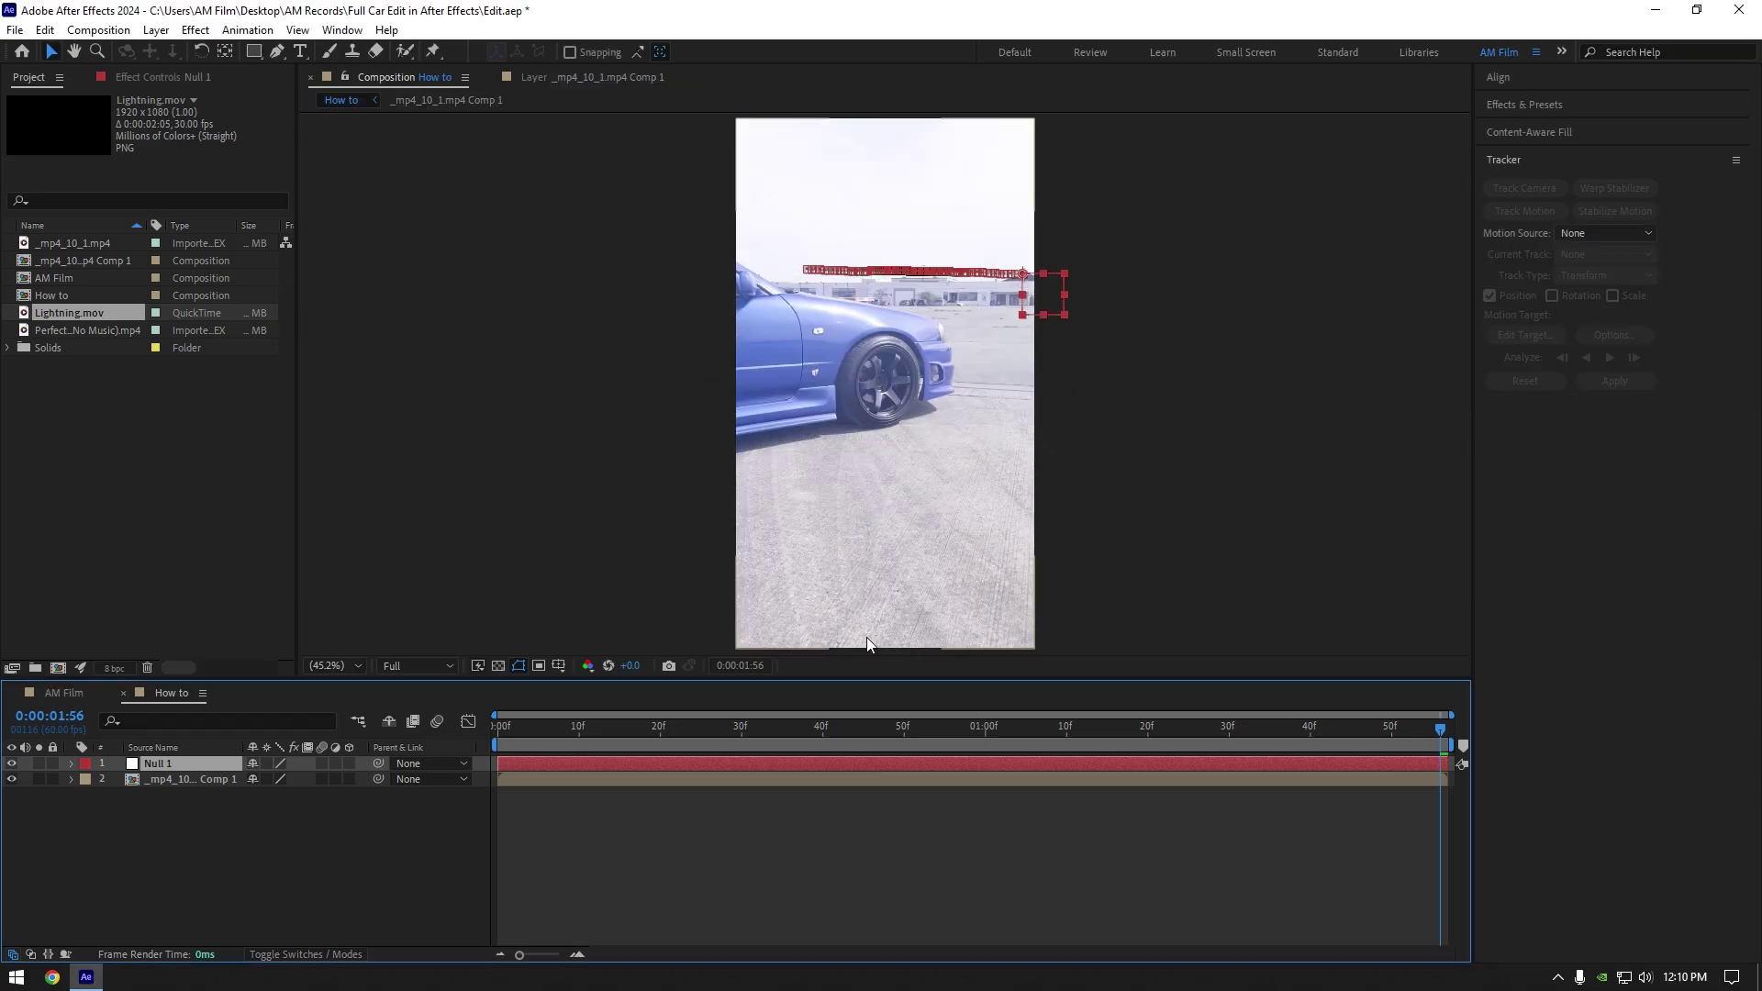
{"action": "left_click_drag", "start_coordinate": [865, 729], "coordinate": [798, 729]}
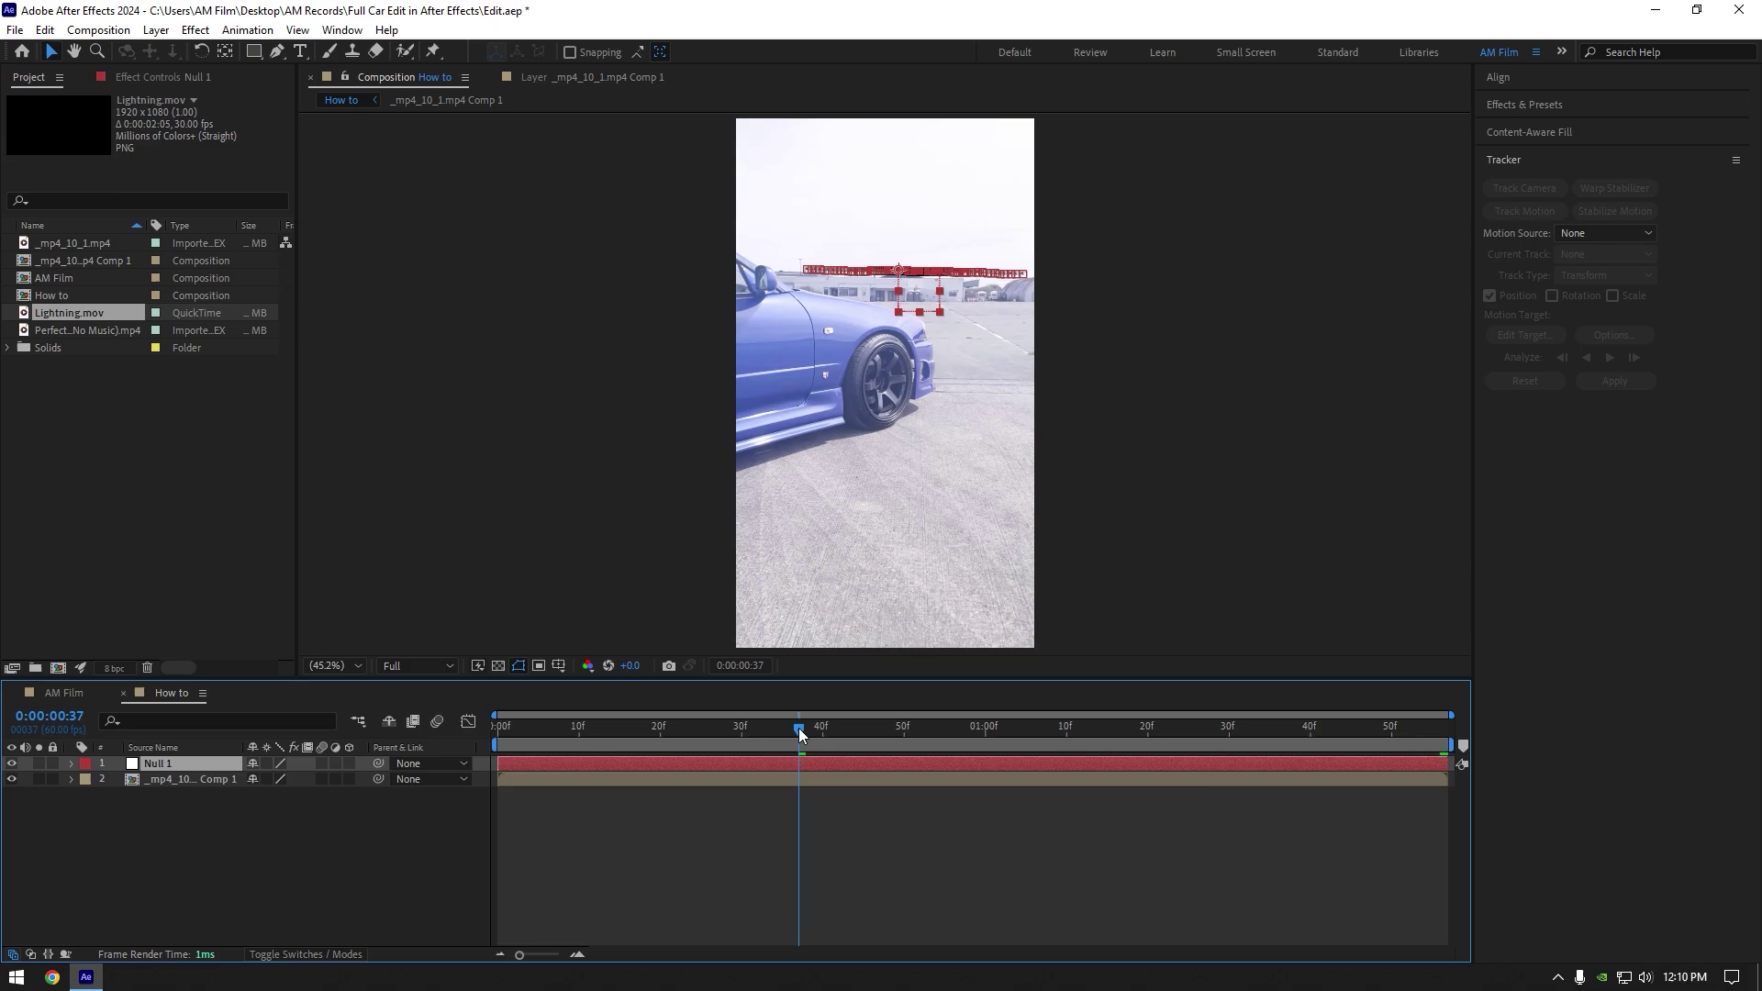
{"action": "left_click_drag", "start_coordinate": [95, 313], "coordinate": [169, 758]}
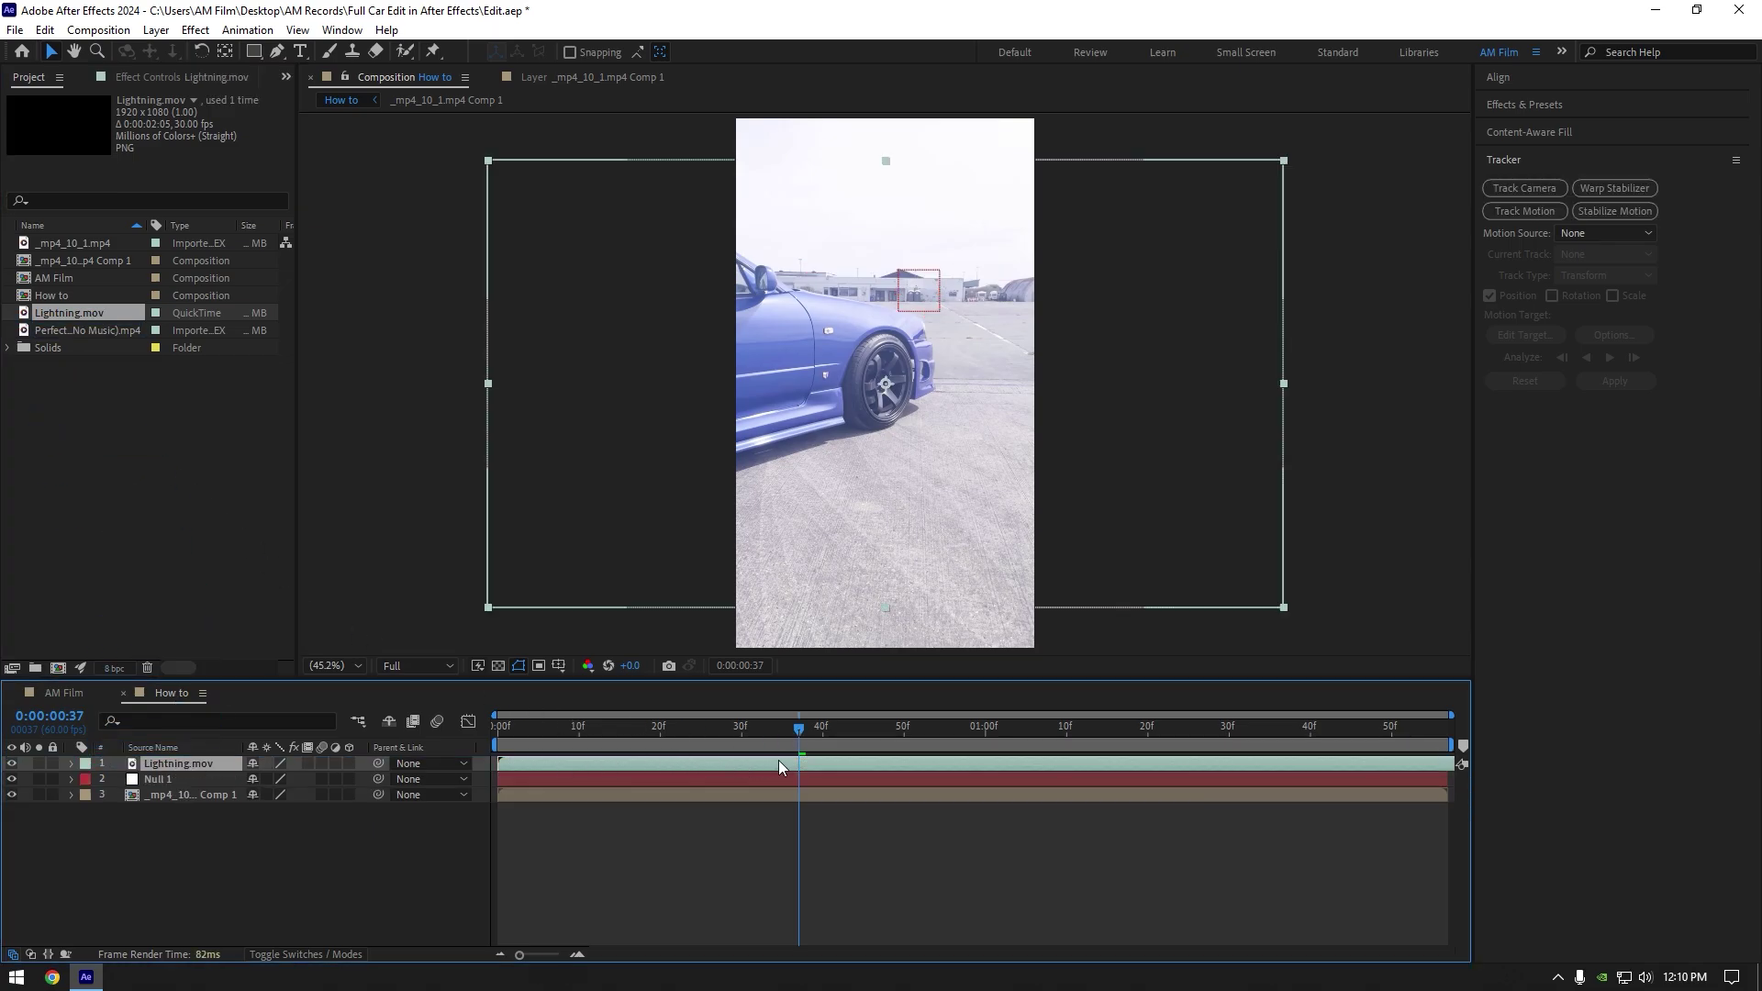
- Scale the Lightning.mov layer down to 49% and check it against the car
{"action": "key", "text": "s"}
{"action": "left_click_drag", "start_coordinate": [275, 779], "coordinate": [231, 779]}
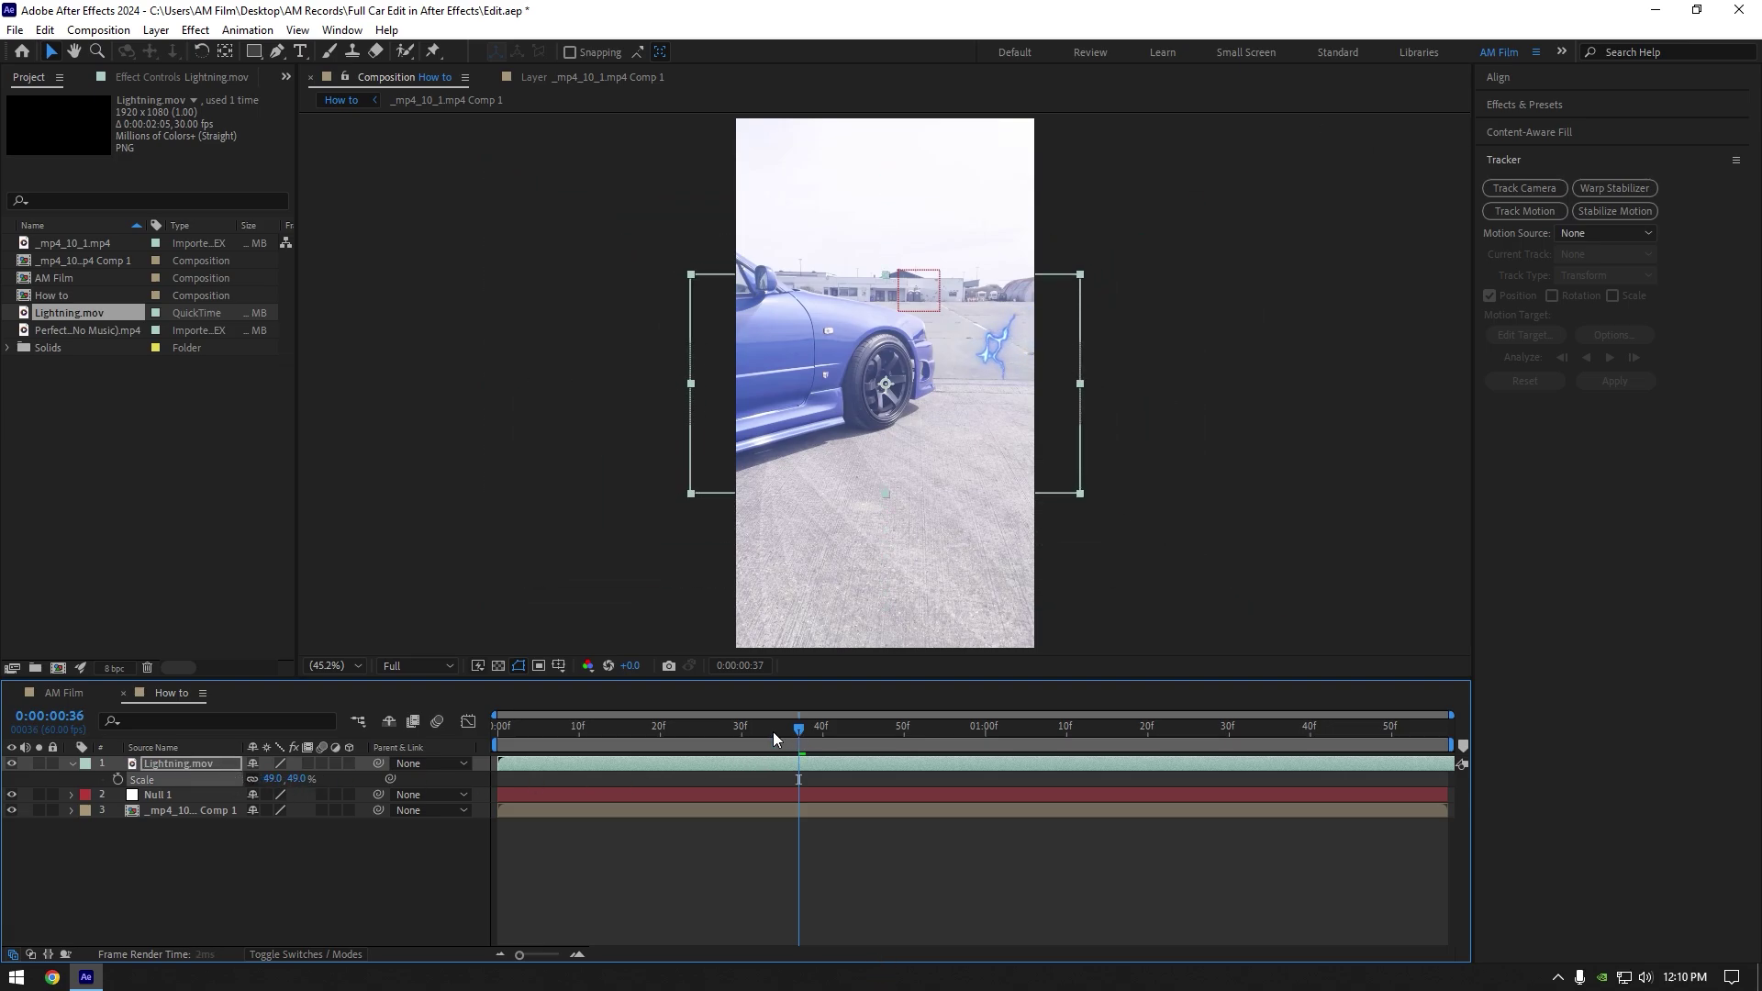
{"action": "left_click_drag", "start_coordinate": [772, 730], "coordinate": [1037, 713]}
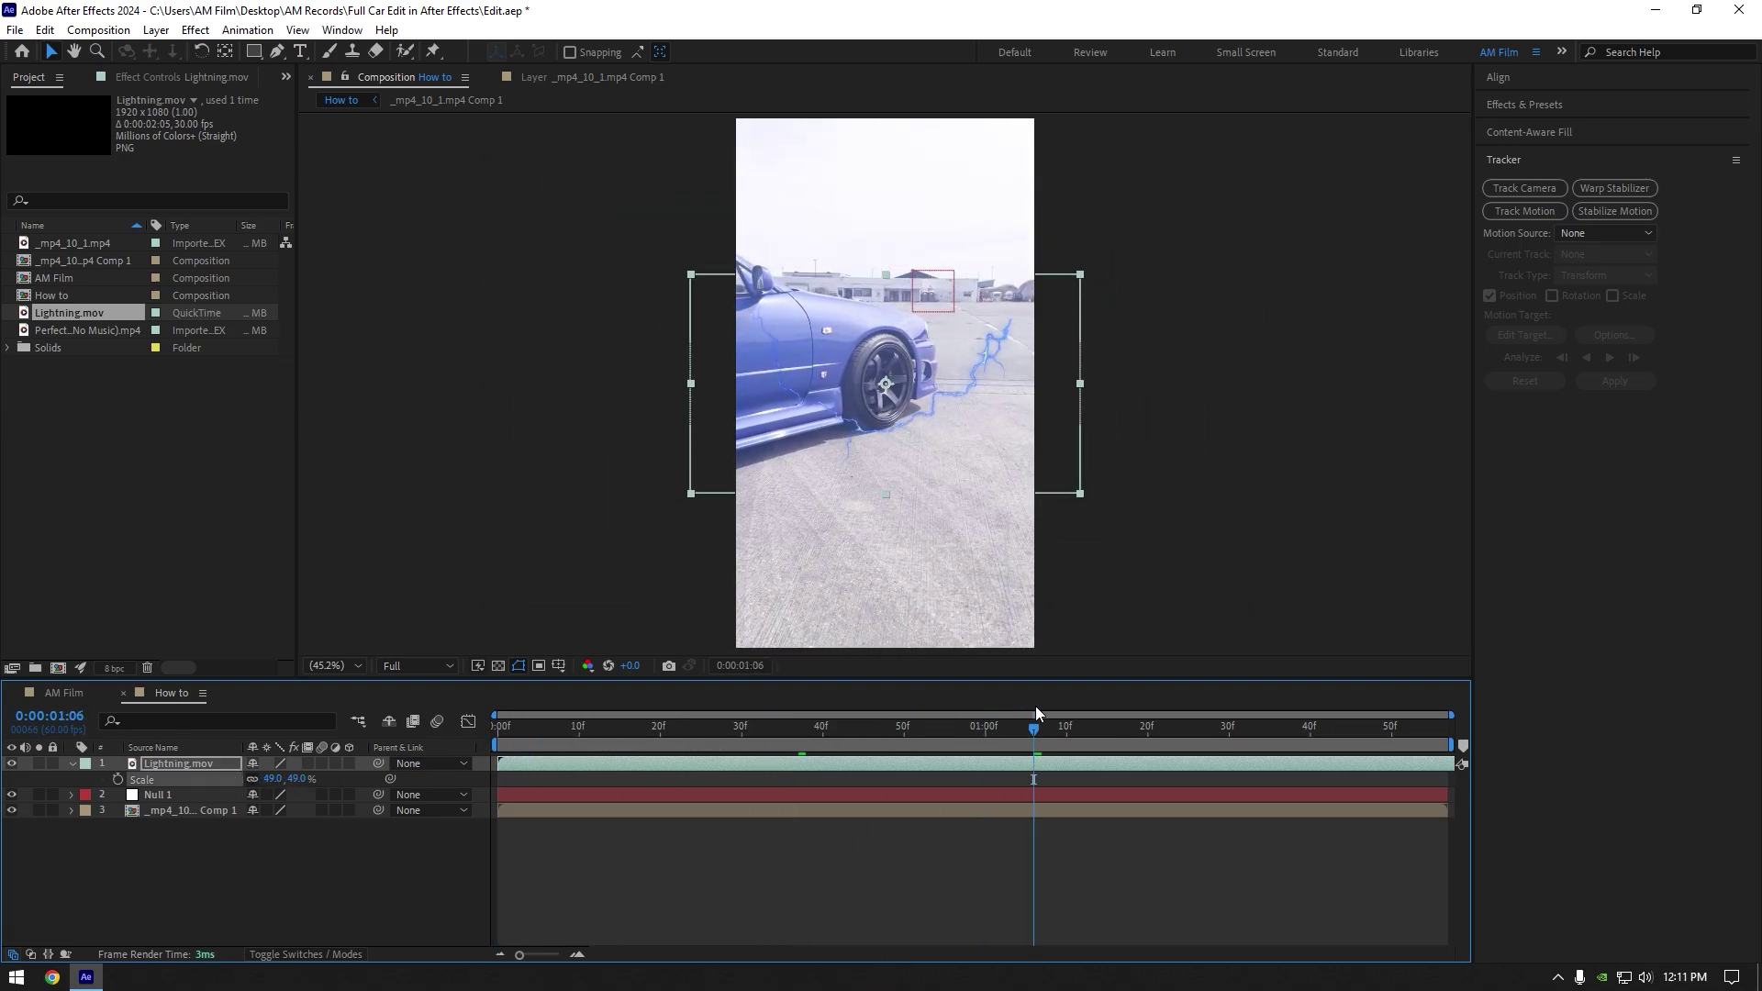
- Make the lightning a 3D layer and move its anchor point down to the wheel's base
{"action": "left_click", "coordinate": [349, 764]}
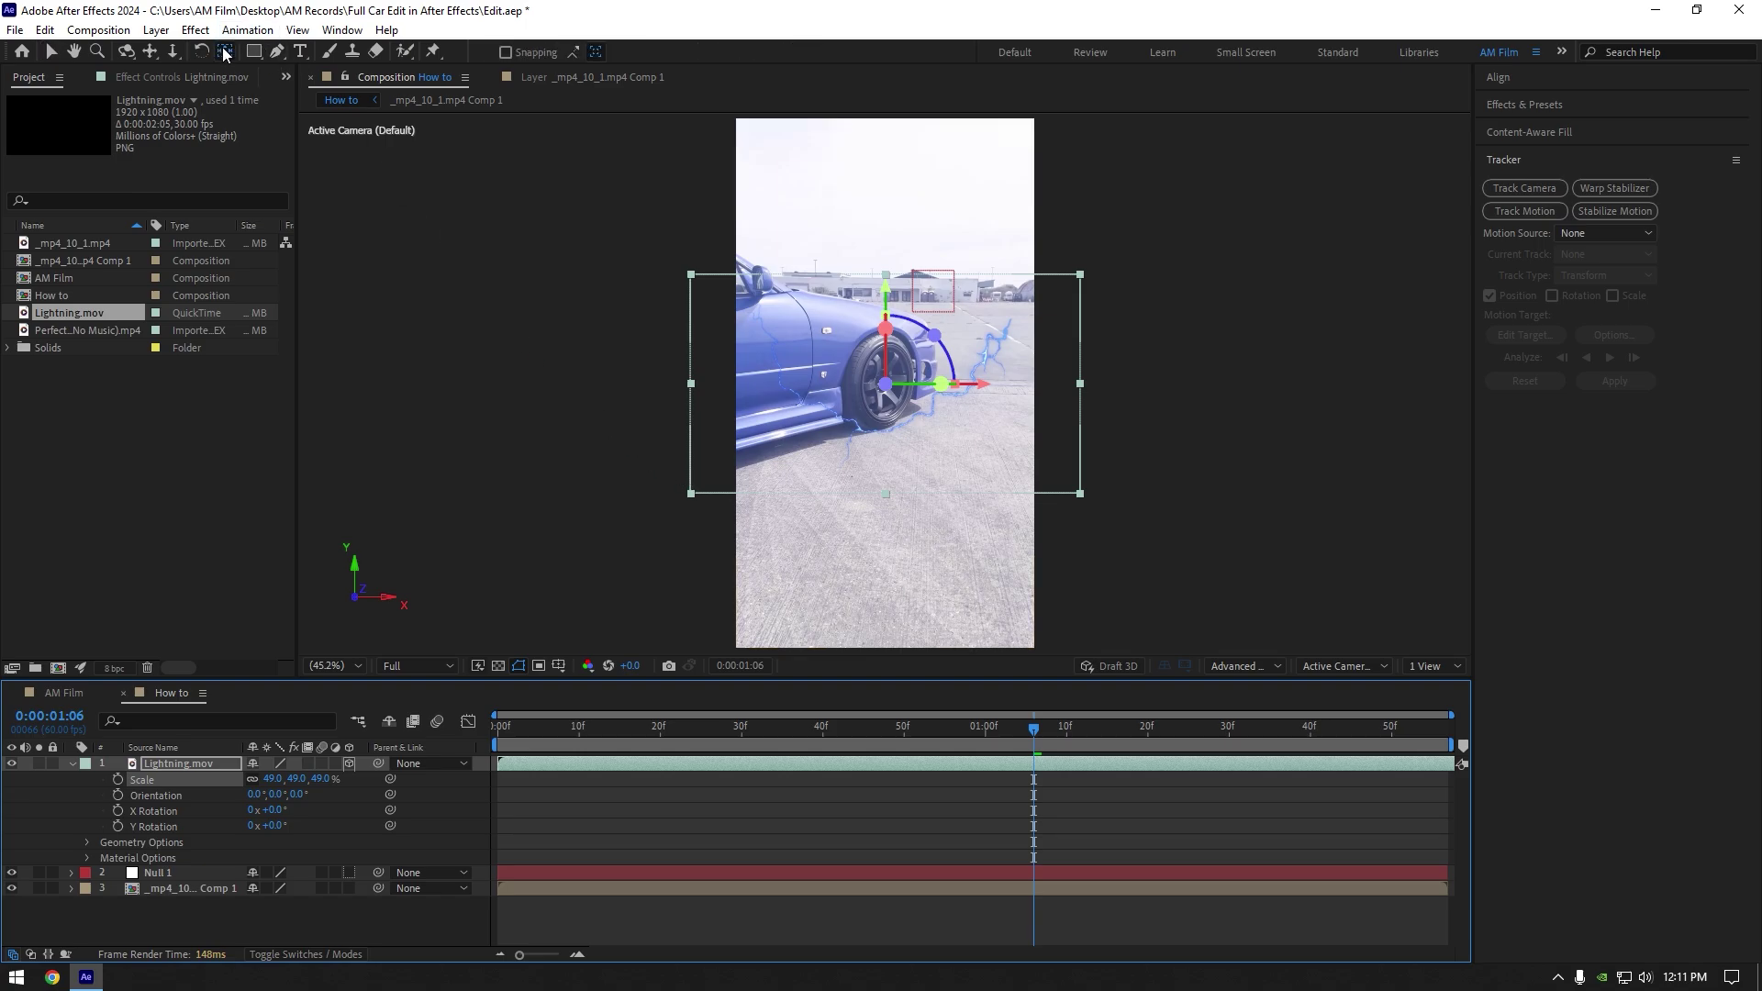
{"action": "key", "text": "y"}
{"action": "left_click_drag", "start_coordinate": [886, 296], "coordinate": [886, 337]}
{"action": "key", "text": "period"}
{"action": "key", "text": "period"}
{"action": "key", "text": "period"}
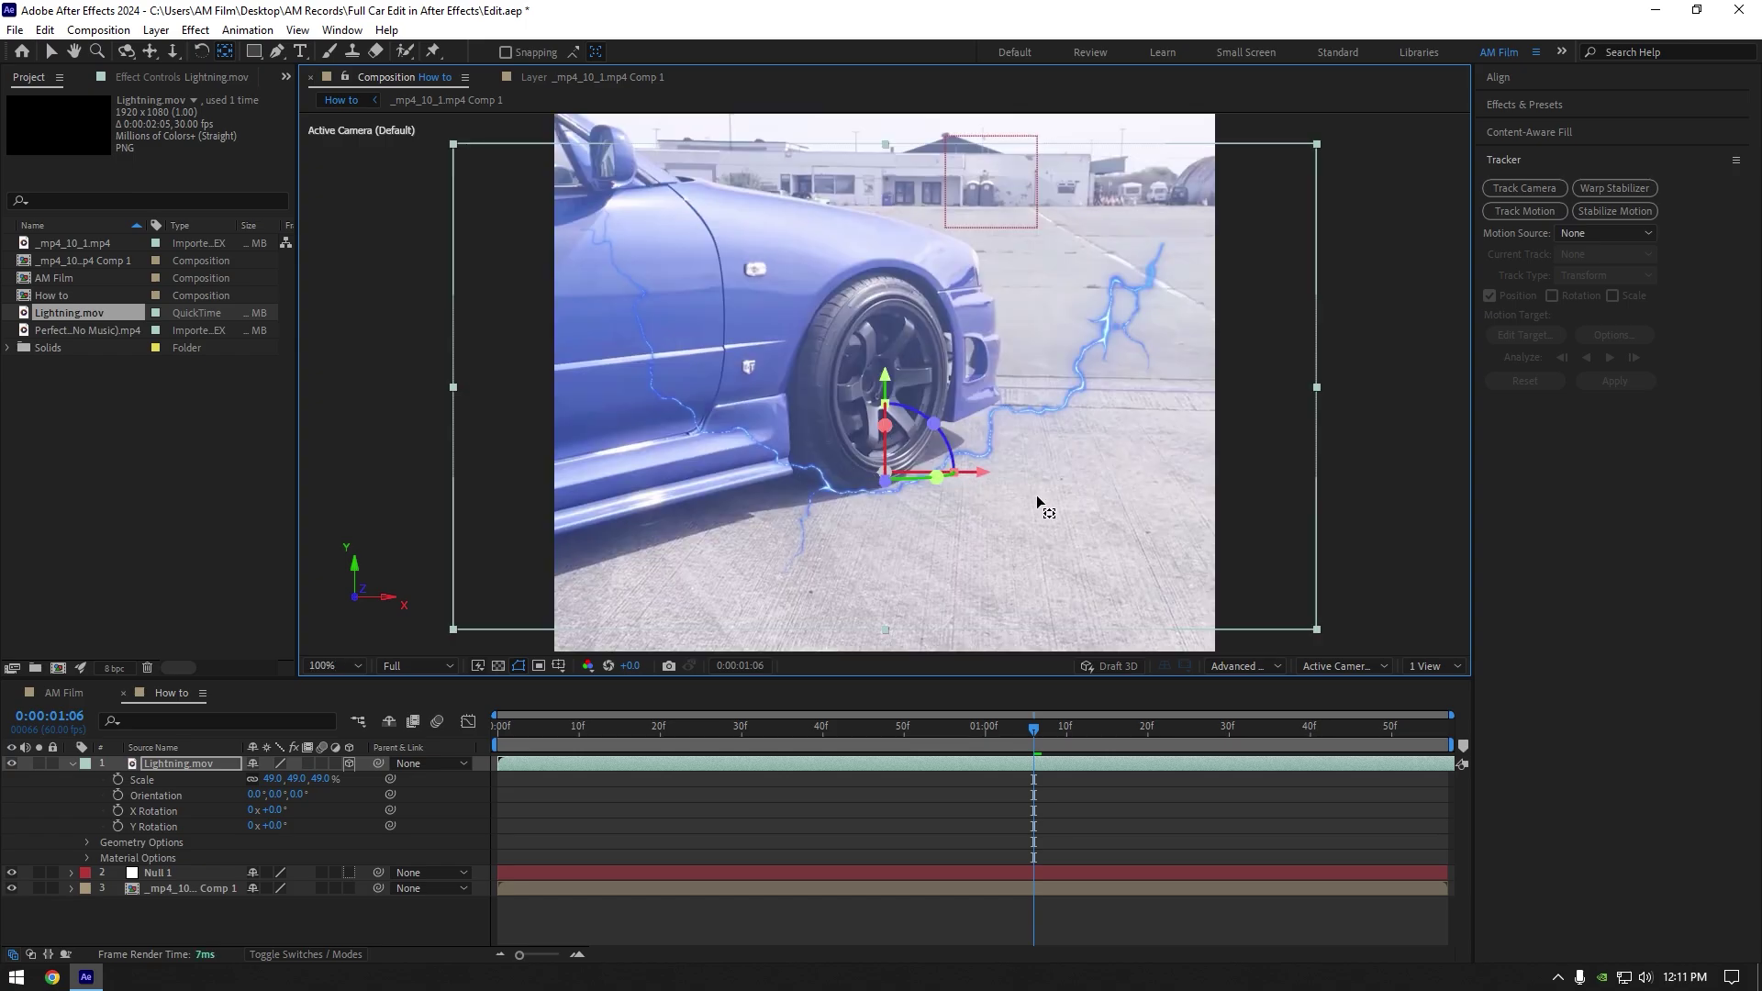
{"action": "left_click_drag", "start_coordinate": [884, 478], "coordinate": [826, 476]}
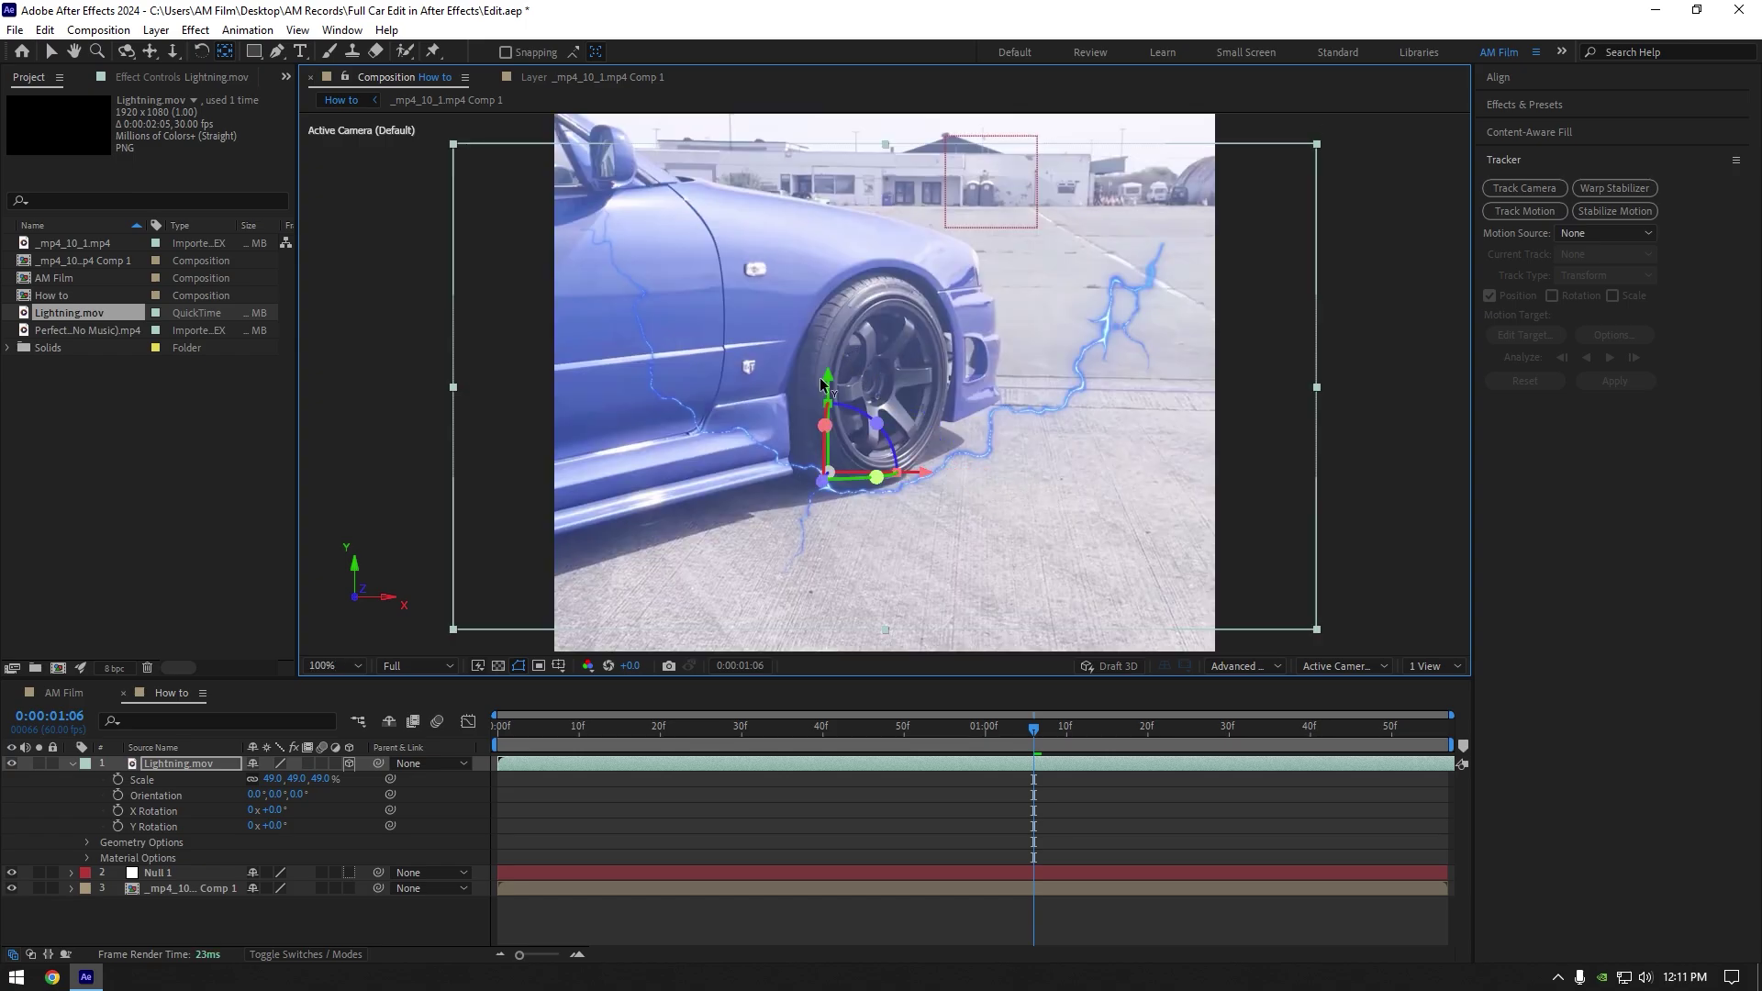
{"action": "left_click_drag", "start_coordinate": [822, 384], "coordinate": [879, 441]}
{"action": "key", "text": "v"}
- Reset the lightning upright and place it above the car, around X 427, Y 367
{"action": "key", "text": "comma"}
{"action": "key", "text": "comma"}
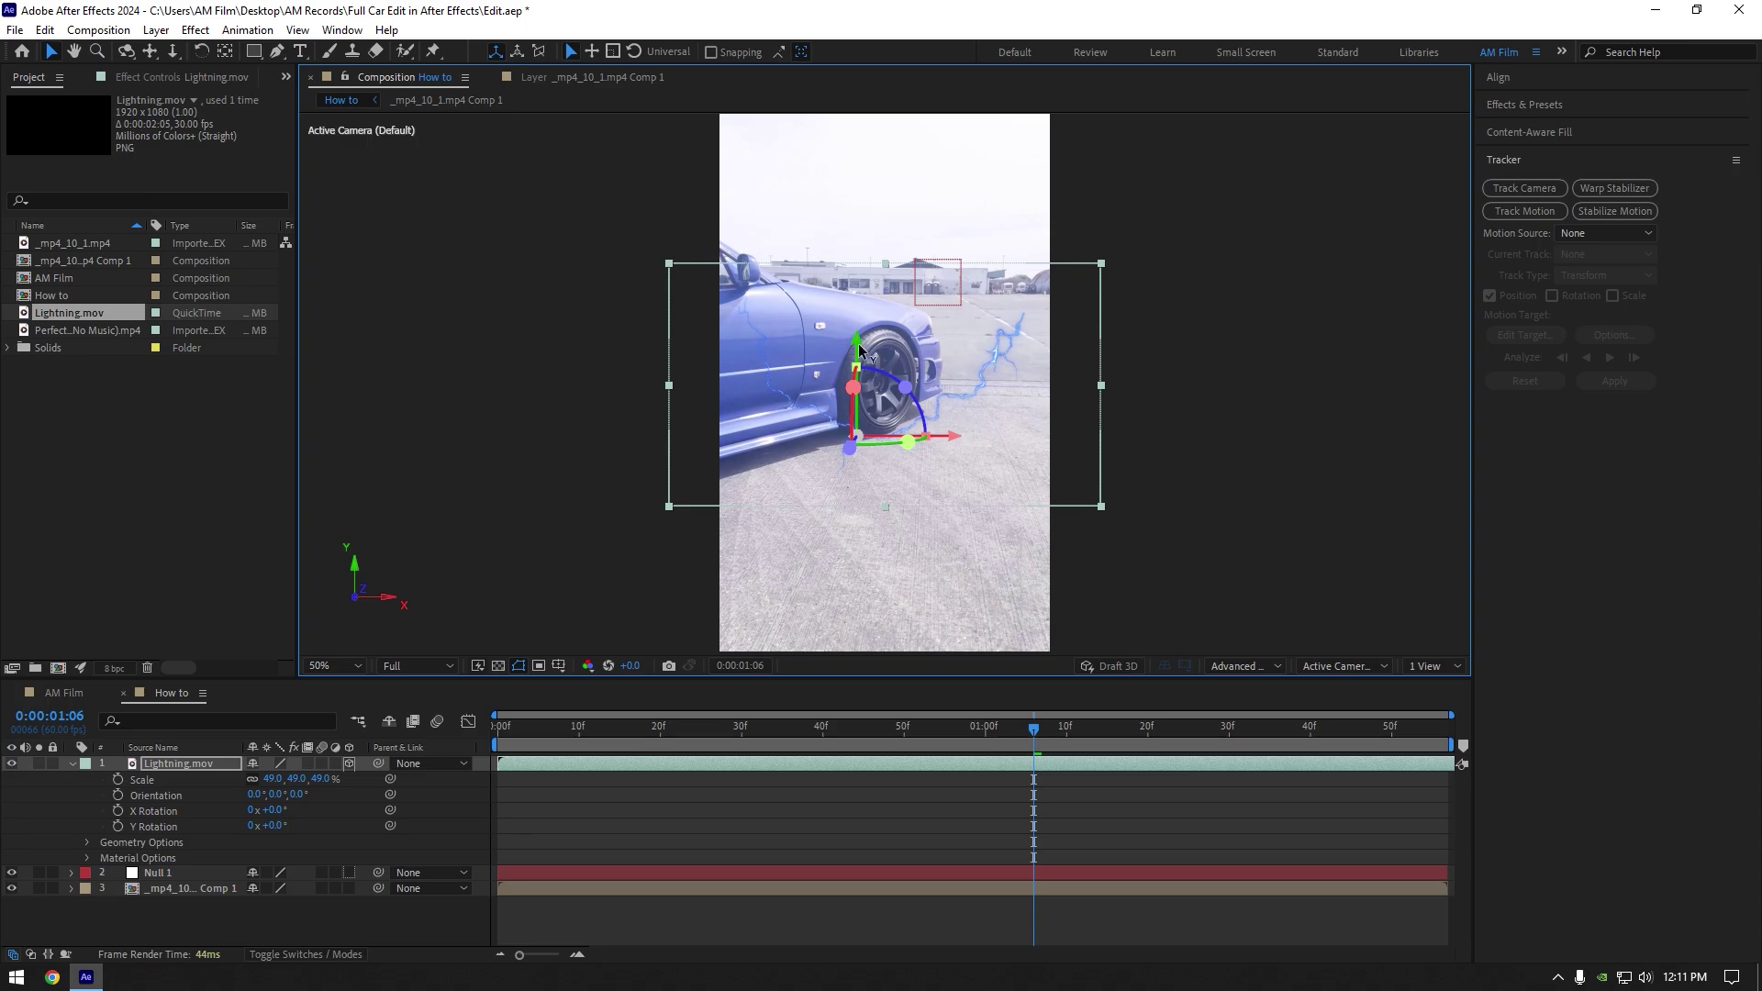
{"action": "left_click_drag", "start_coordinate": [904, 367], "coordinate": [901, 191]}
{"action": "left_click_drag", "start_coordinate": [954, 257], "coordinate": [1012, 259]}
{"action": "key", "text": "period"}
{"action": "key", "text": "period"}
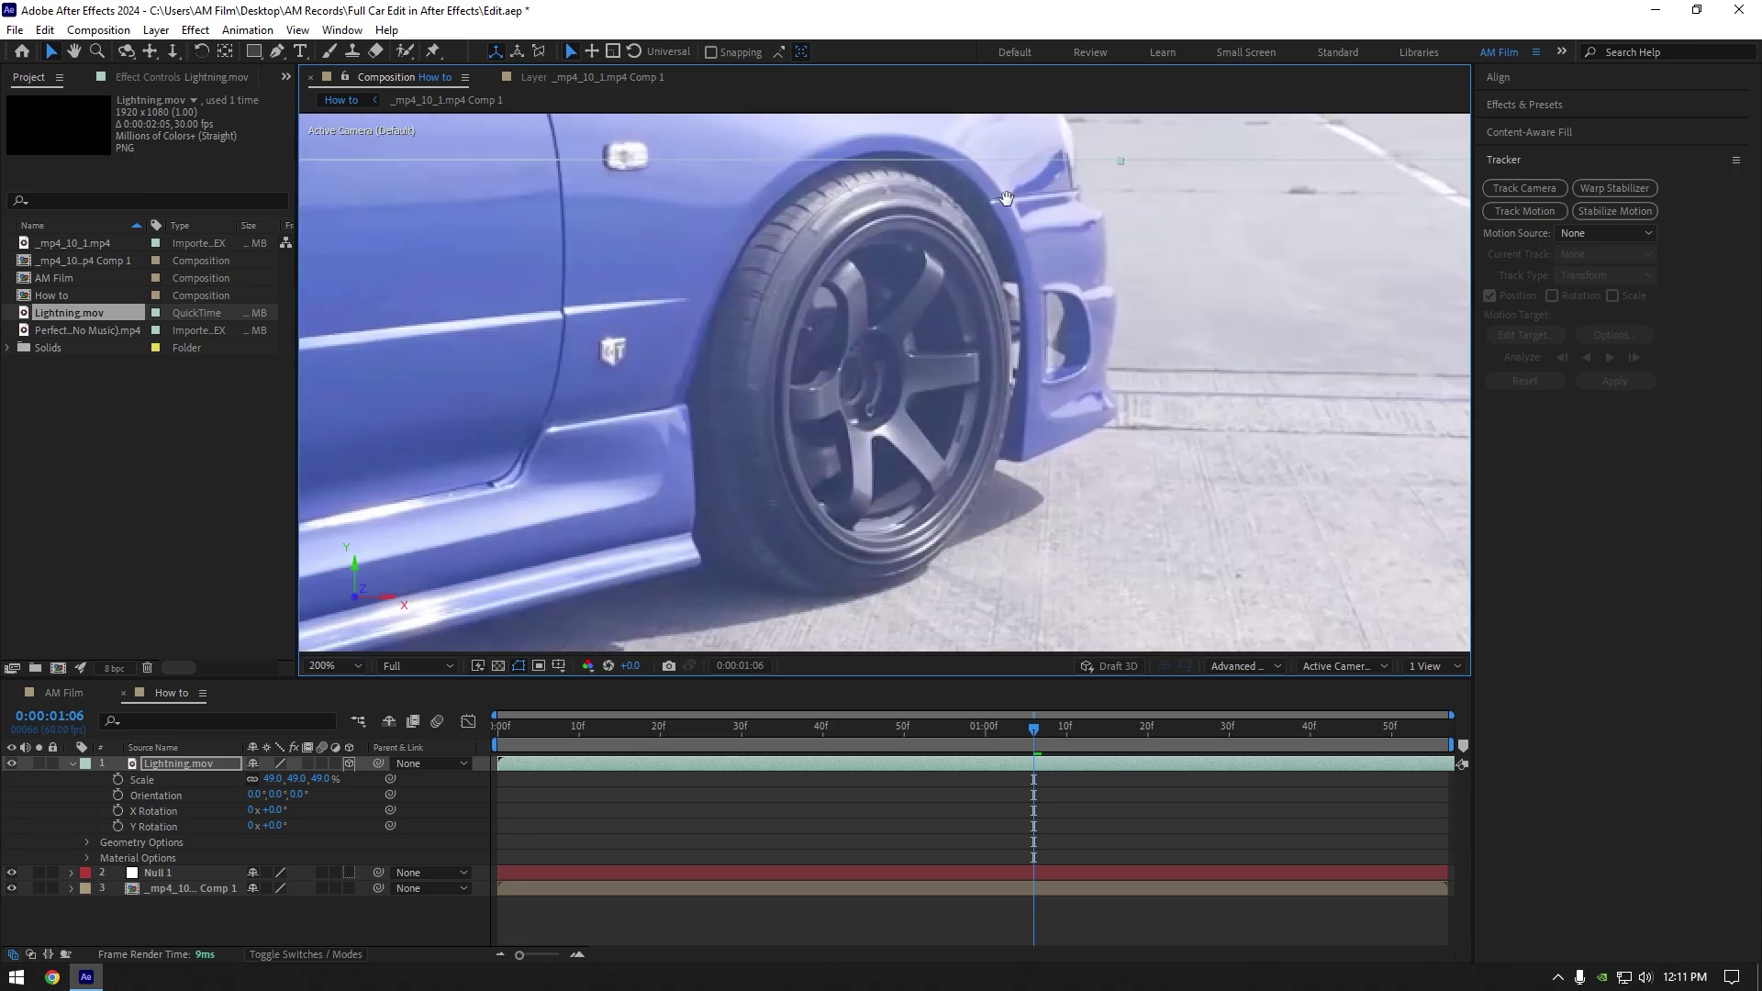
{"action": "scroll", "coordinate": [945, 255], "scroll_direction": "up", "scroll_amount": 5}
{"action": "left_click_drag", "start_coordinate": [902, 254], "coordinate": [860, 280]}
{"action": "left_click_drag", "start_coordinate": [951, 387], "coordinate": [954, 390]}
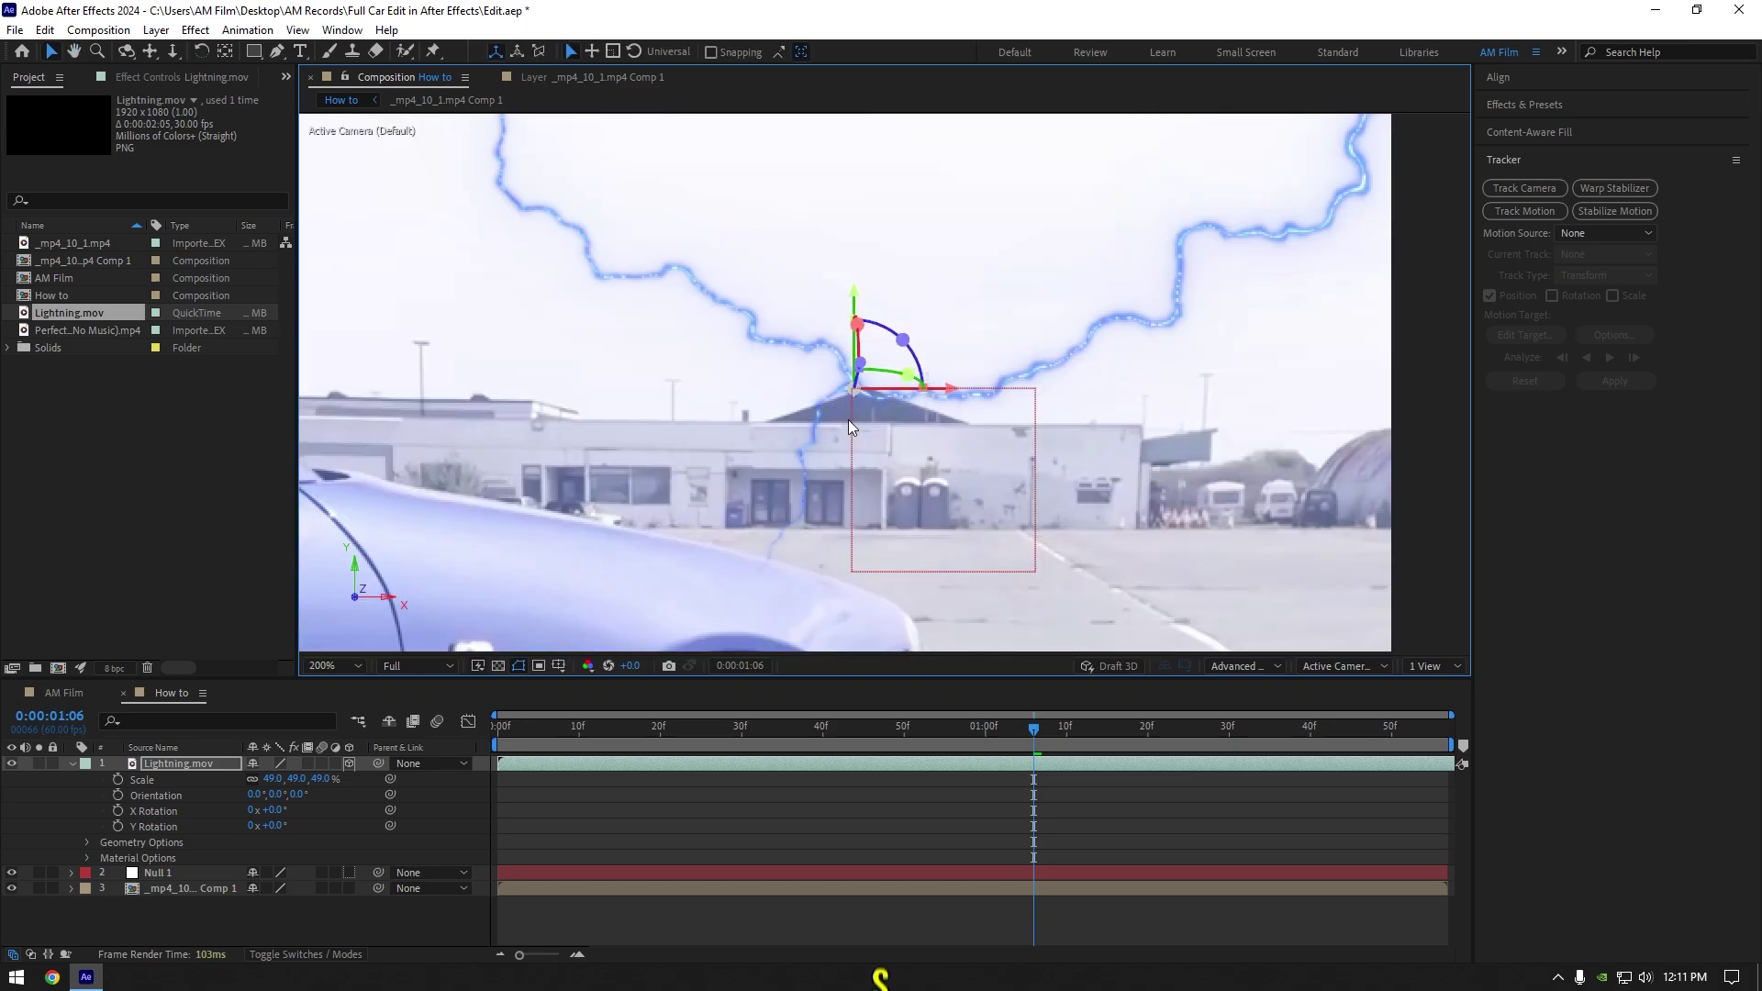
- Enlarge the lightning to 95% scale and rotate it back level
{"action": "key", "text": "s"}
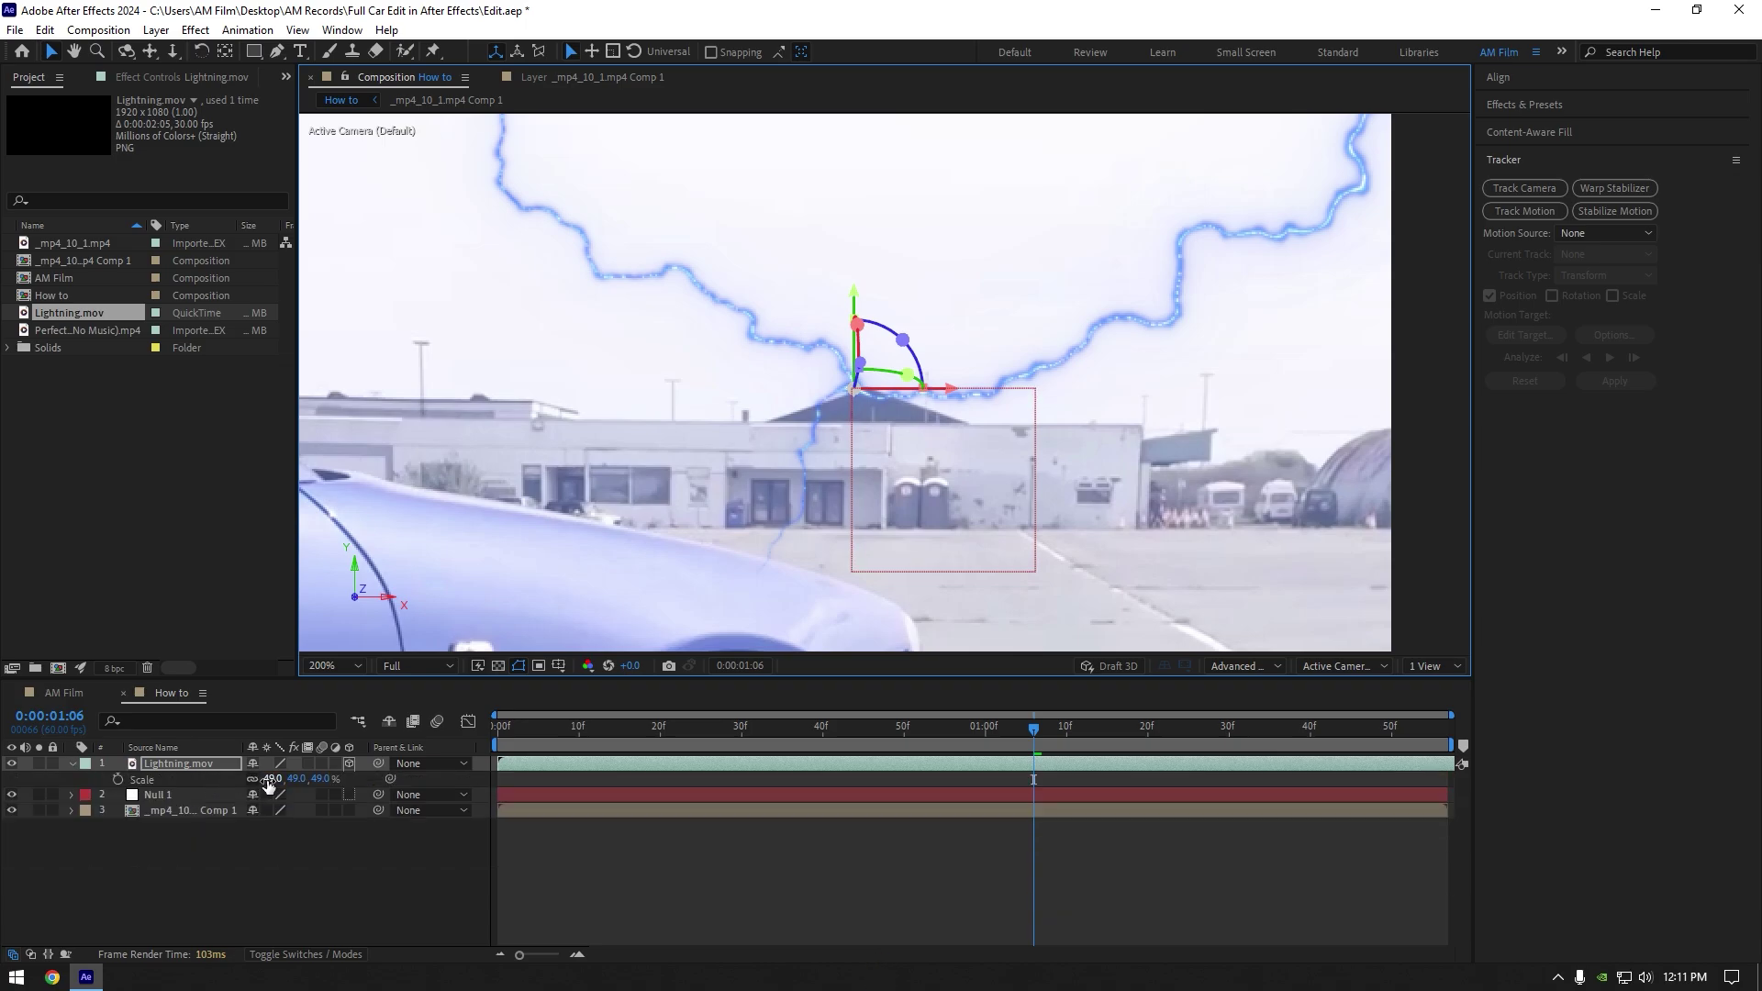
{"action": "left_click_drag", "start_coordinate": [269, 784], "coordinate": [311, 785]}
{"action": "scroll", "coordinate": [796, 438], "scroll_direction": "down", "scroll_amount": 4}
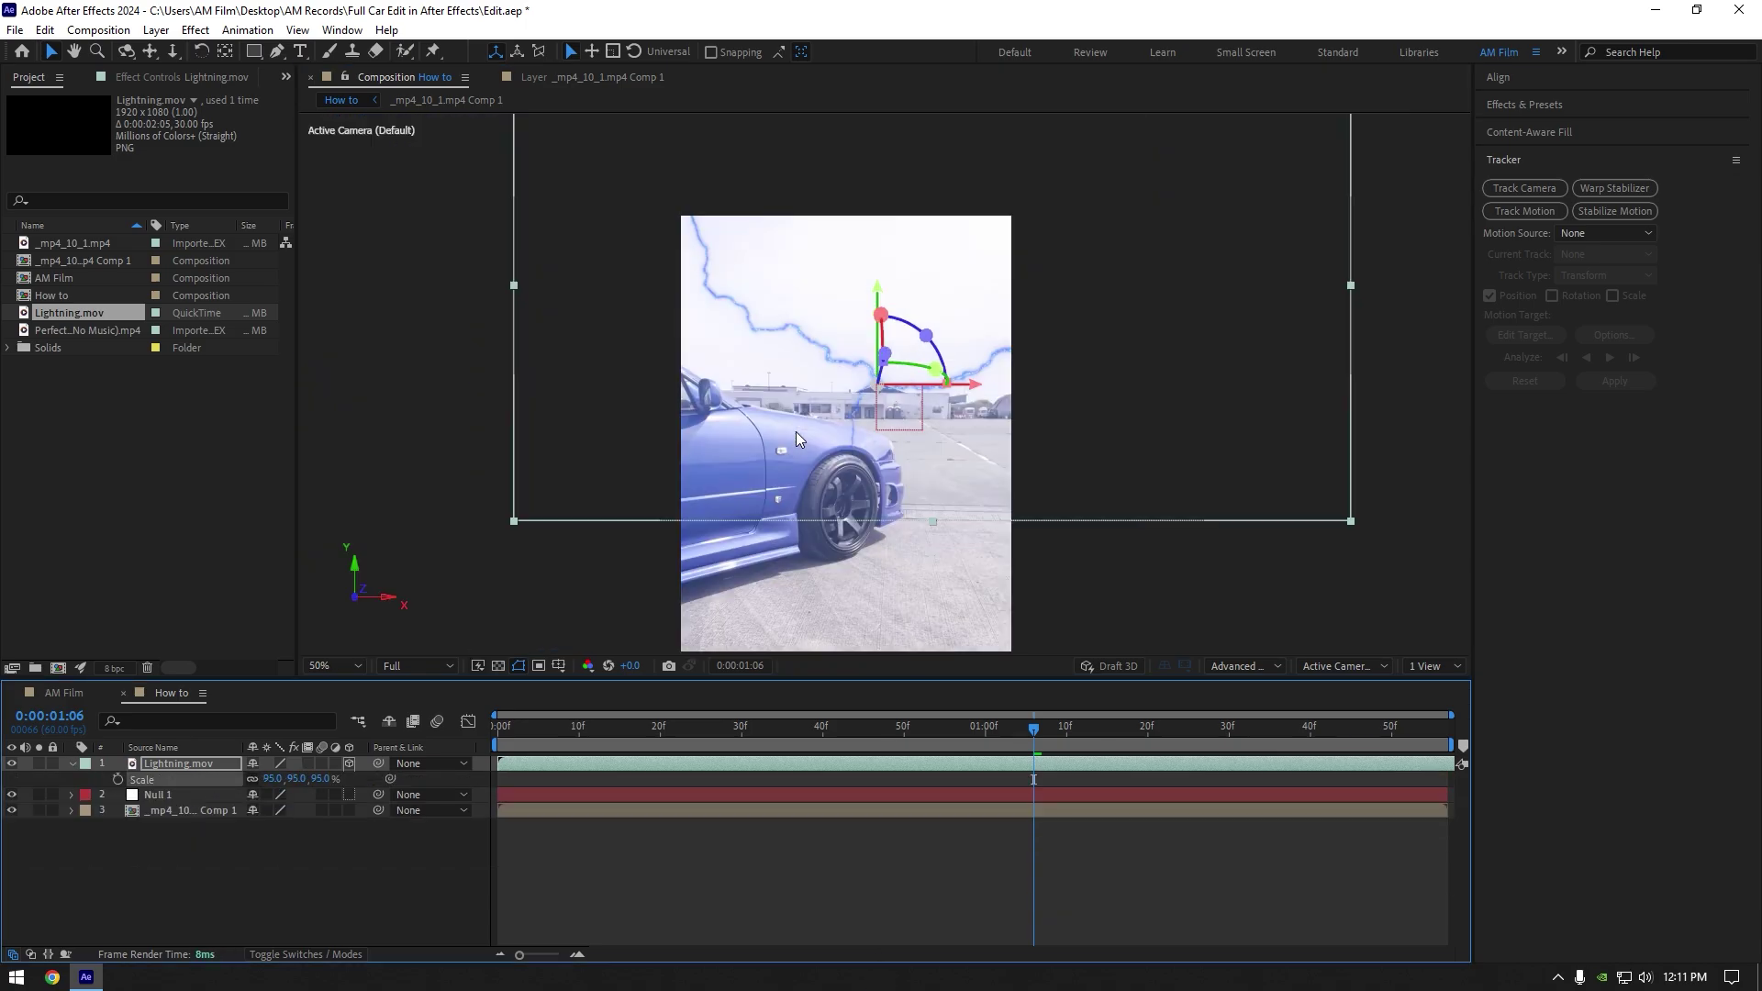
{"action": "left_click_drag", "start_coordinate": [936, 316], "coordinate": [906, 318]}
{"action": "left_click", "coordinate": [401, 686]}
{"action": "key", "text": "Page_Up"}
{"action": "key", "text": "Page_Up"}
{"action": "key", "text": "Page_Up"}
{"action": "key", "text": "Page_Up"}
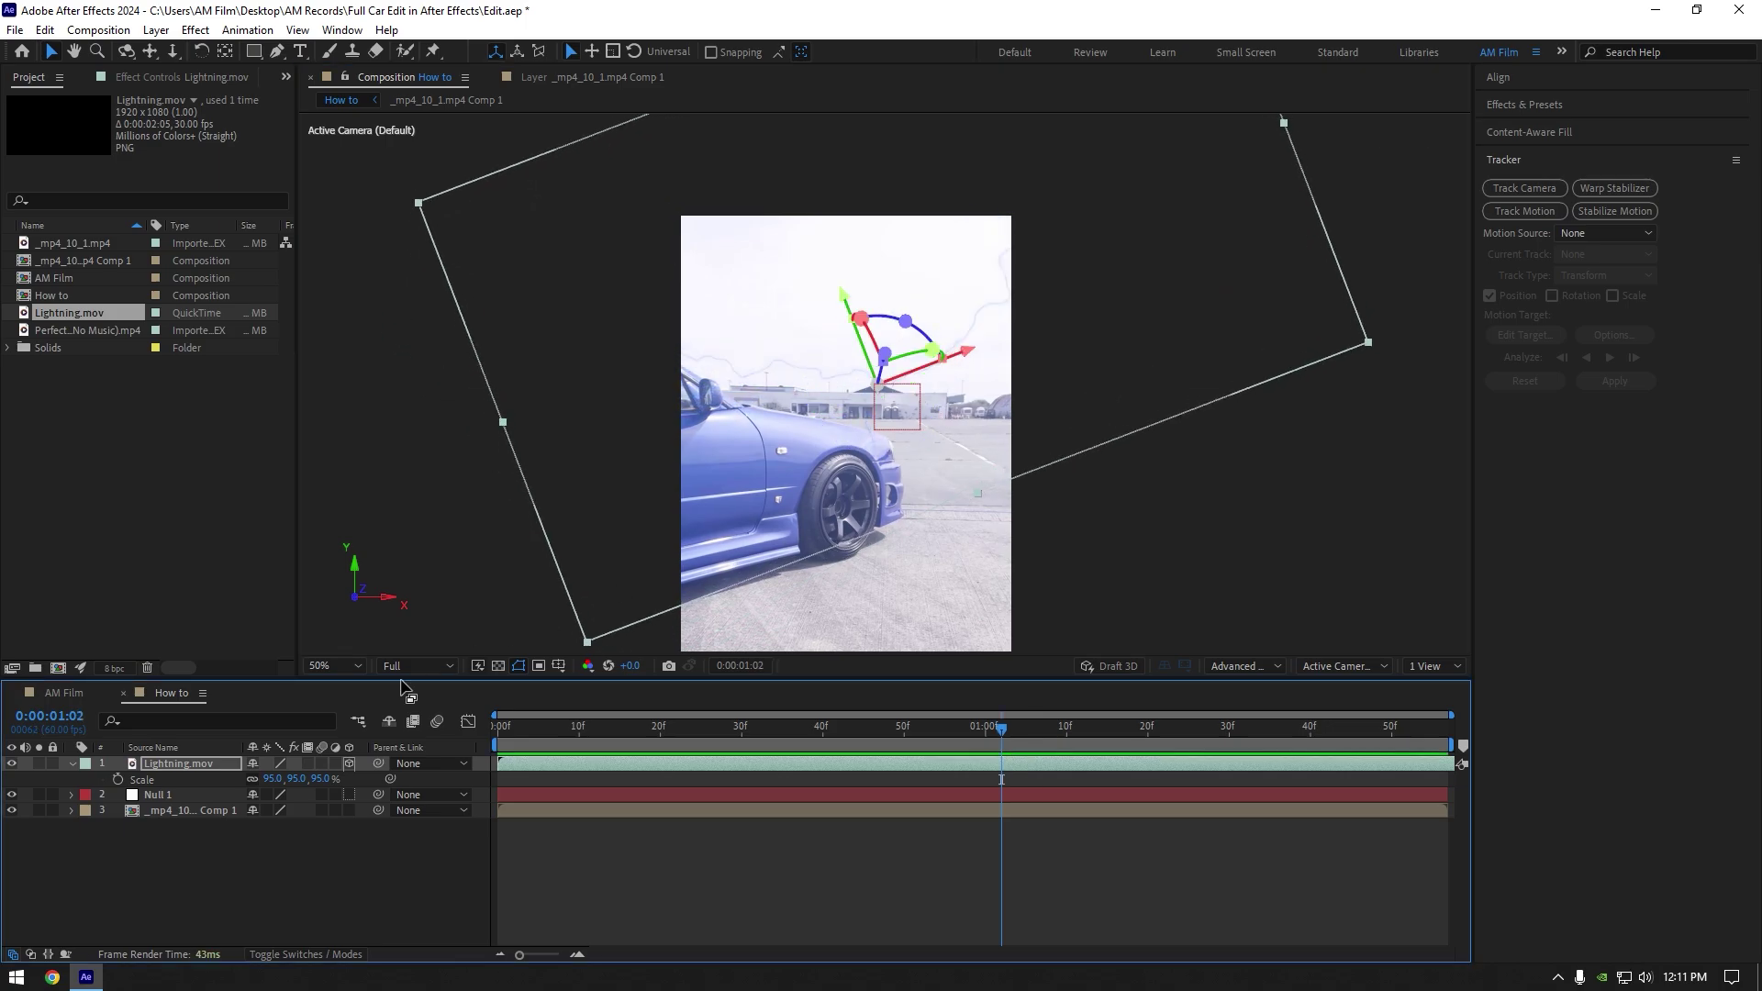
- Parent Lightning.mov to Null 1 and preview the tracked bolt from the start
{"action": "left_click_drag", "start_coordinate": [378, 763], "coordinate": [230, 797]}
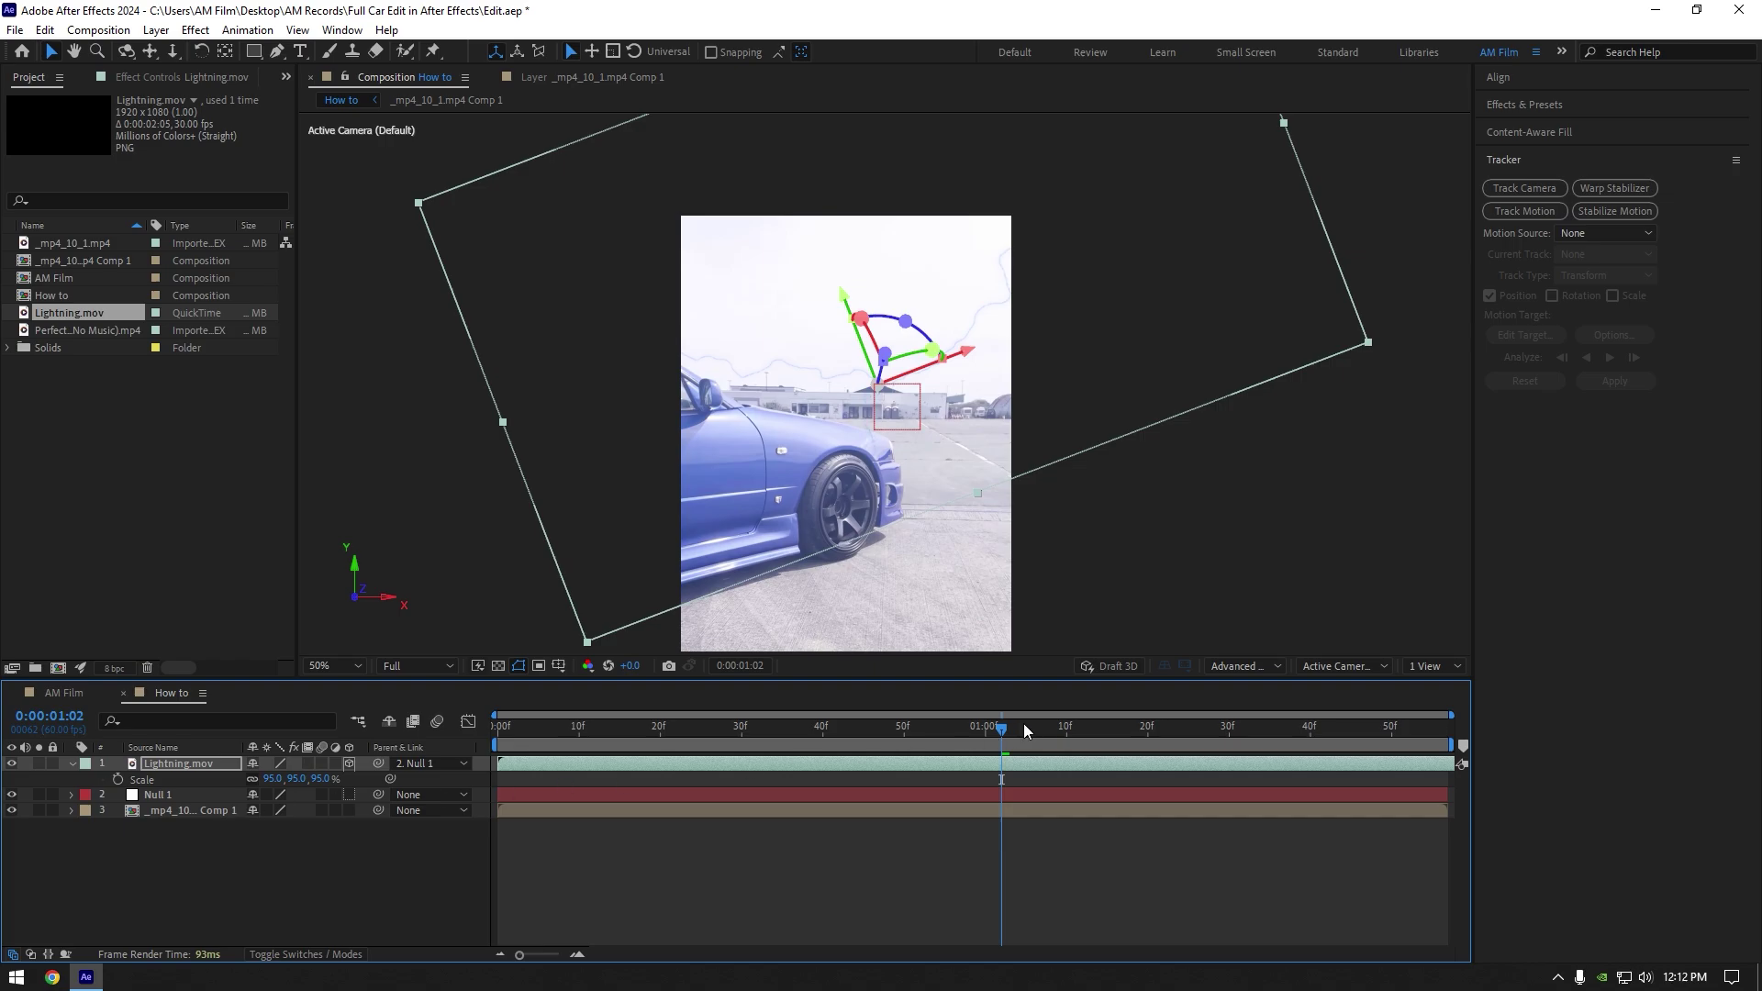
{"action": "left_click_drag", "start_coordinate": [1024, 729], "coordinate": [472, 732]}
{"action": "key", "text": "space"}
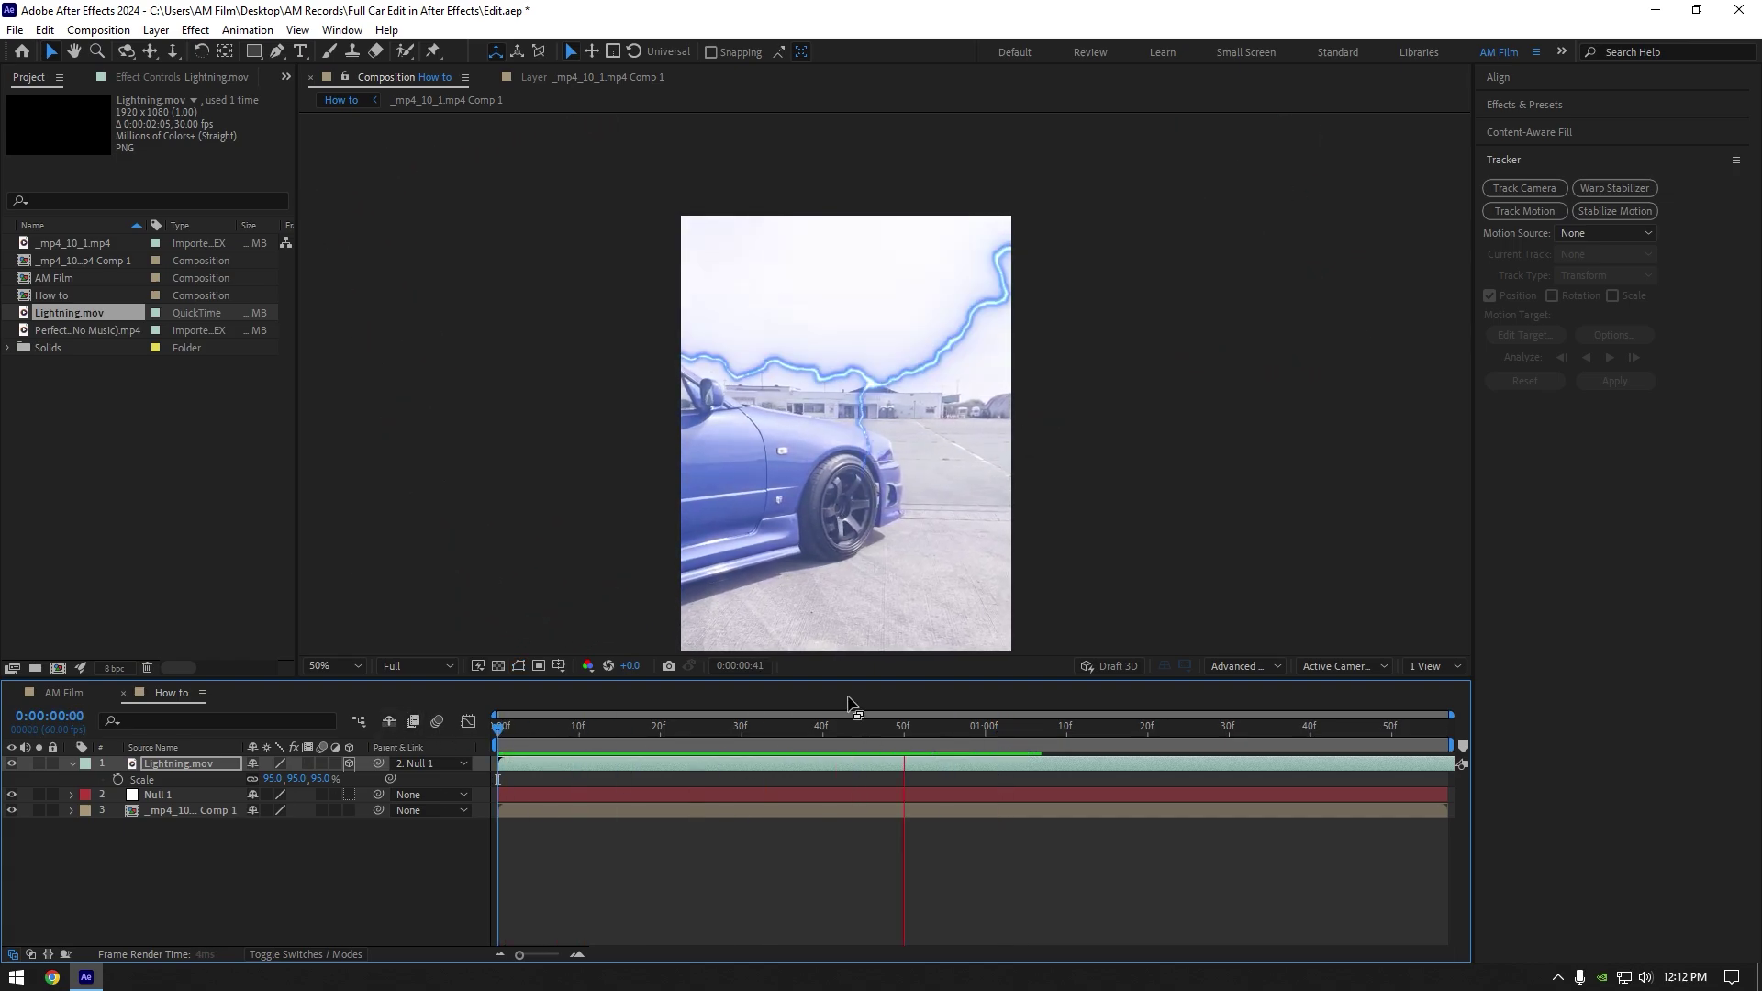
{"action": "left_click", "coordinate": [851, 731]}
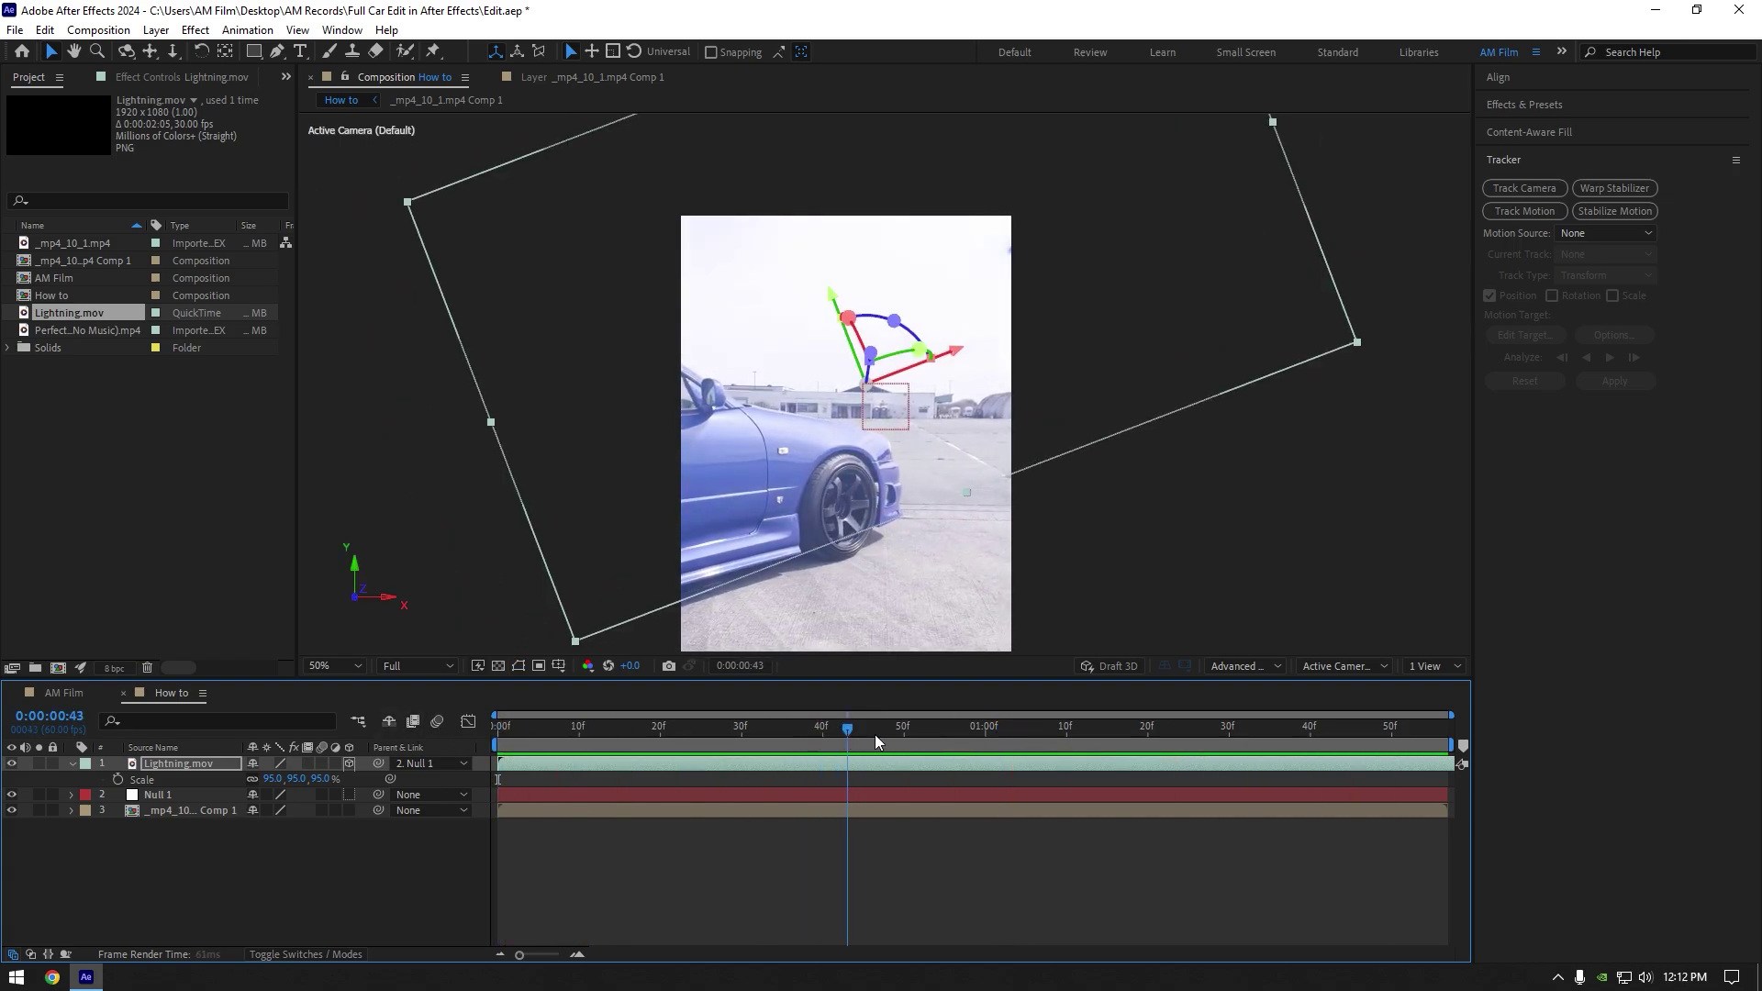
{"action": "left_click_drag", "start_coordinate": [876, 734], "coordinate": [984, 727]}
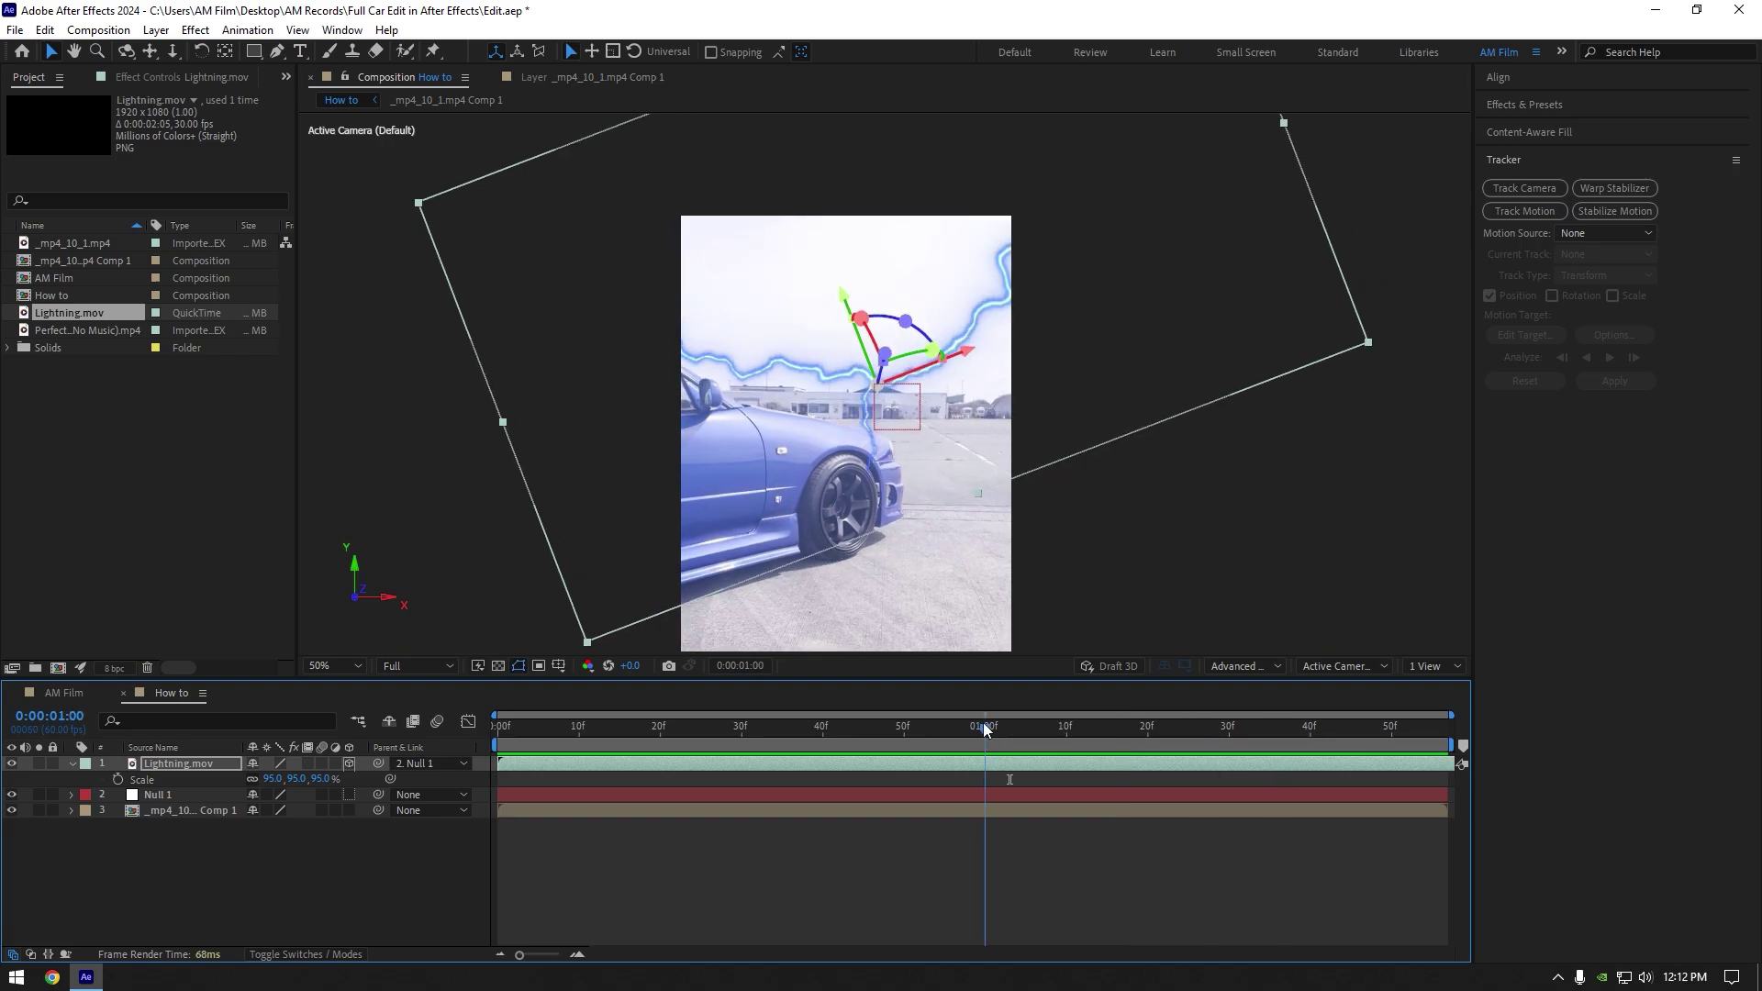
{"action": "scroll", "coordinate": [874, 444], "scroll_direction": "up", "scroll_amount": 2}
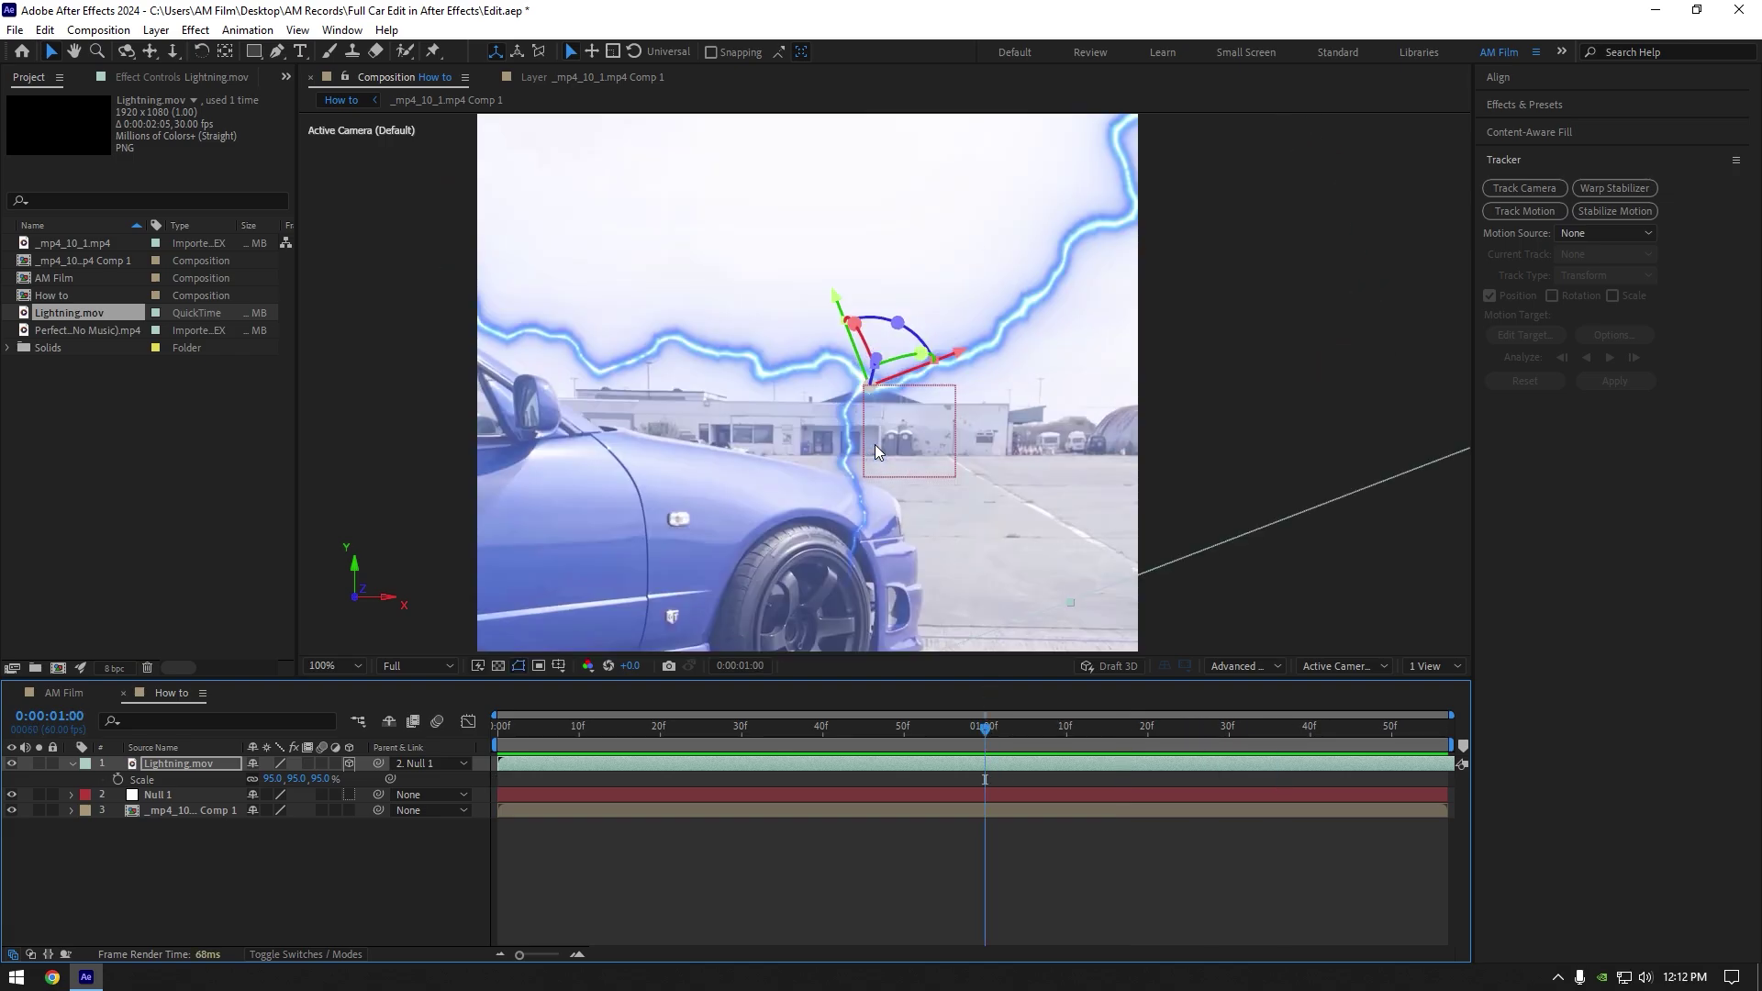
{"action": "scroll", "coordinate": [863, 409], "scroll_direction": "down", "scroll_amount": 2}
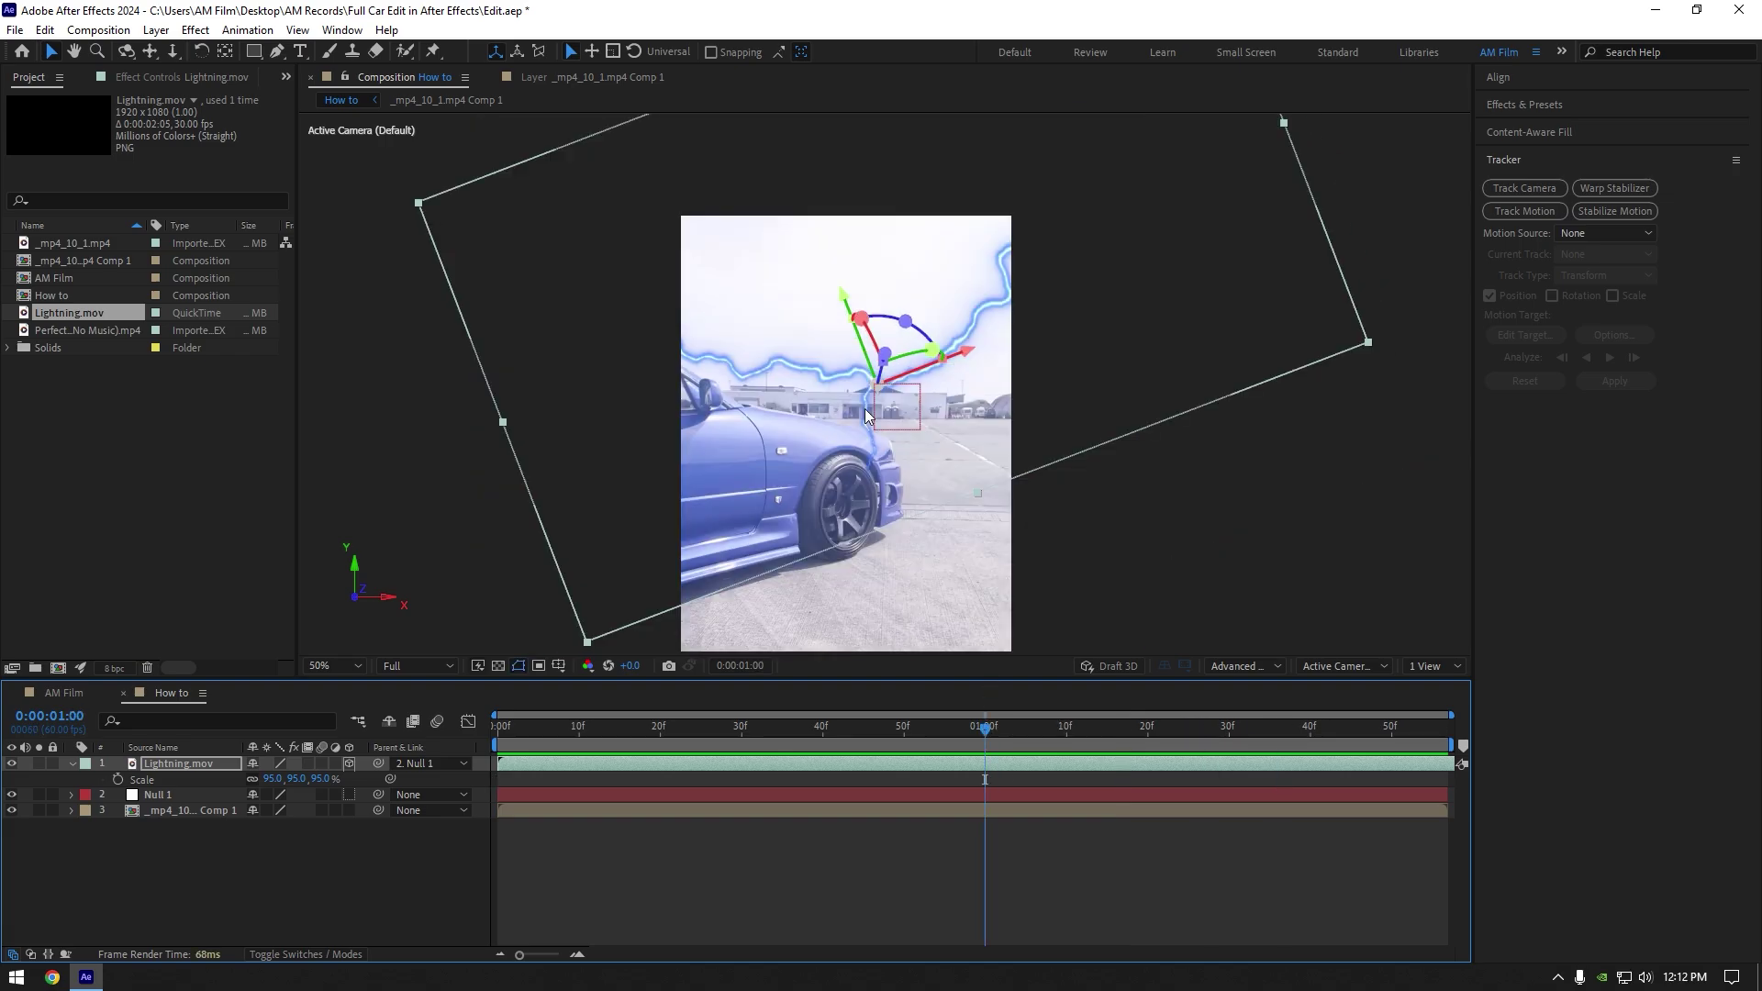
- Draw a closed Pen mask around the lightning's downward bolt over the building
{"action": "left_click", "coordinate": [277, 50]}
{"action": "scroll", "coordinate": [880, 431], "scroll_direction": "up", "scroll_amount": 2}
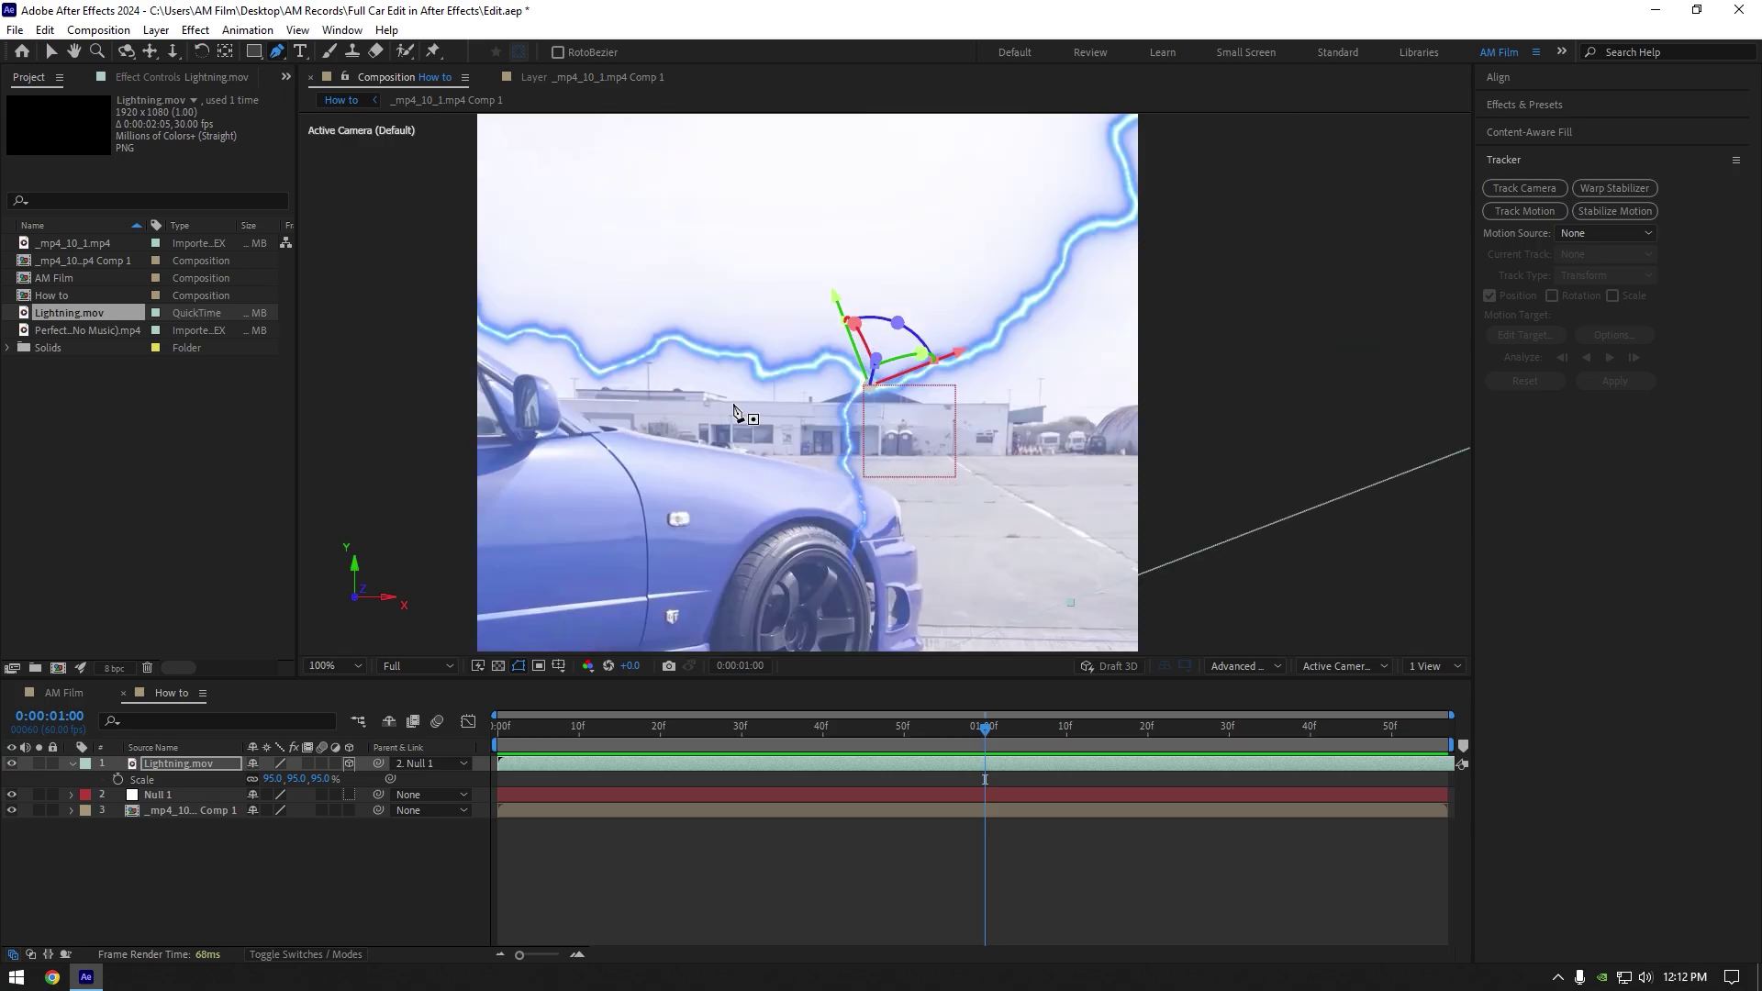
{"action": "left_click", "coordinate": [732, 404]}
{"action": "left_click", "coordinate": [859, 403]}
{"action": "left_click", "coordinate": [946, 404]}
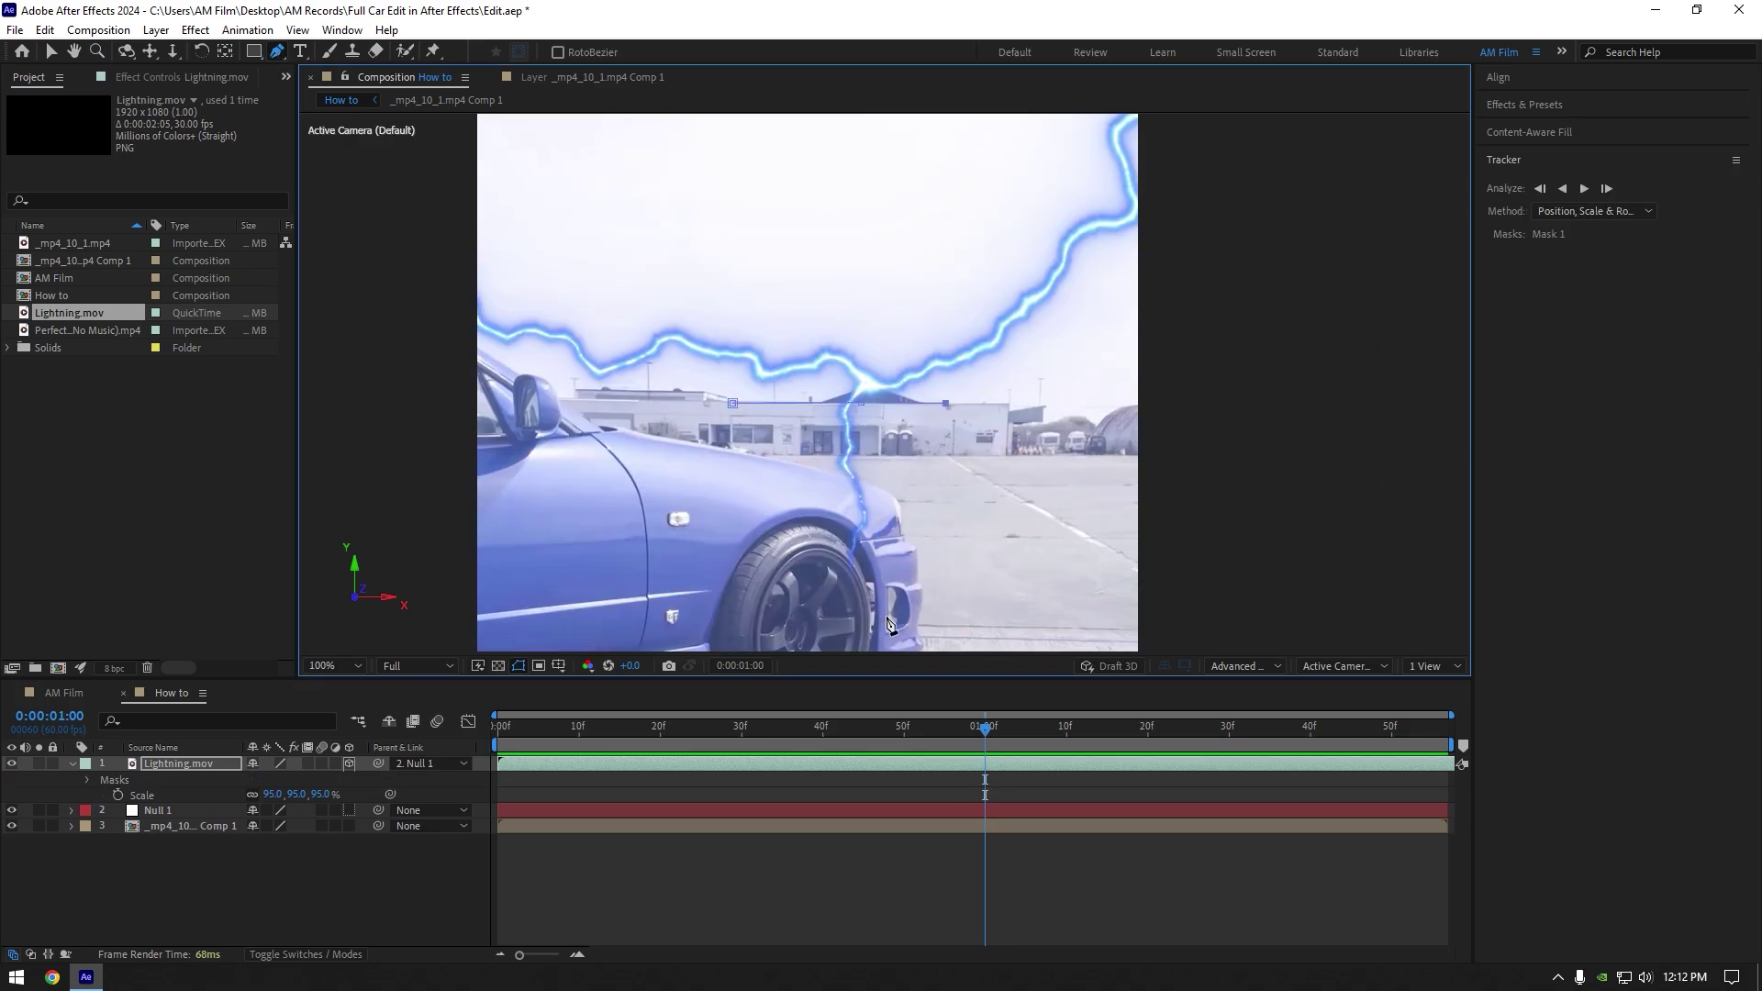
{"action": "left_click", "coordinate": [976, 608]}
{"action": "left_click", "coordinate": [743, 620]}
{"action": "left_click", "coordinate": [732, 403]}
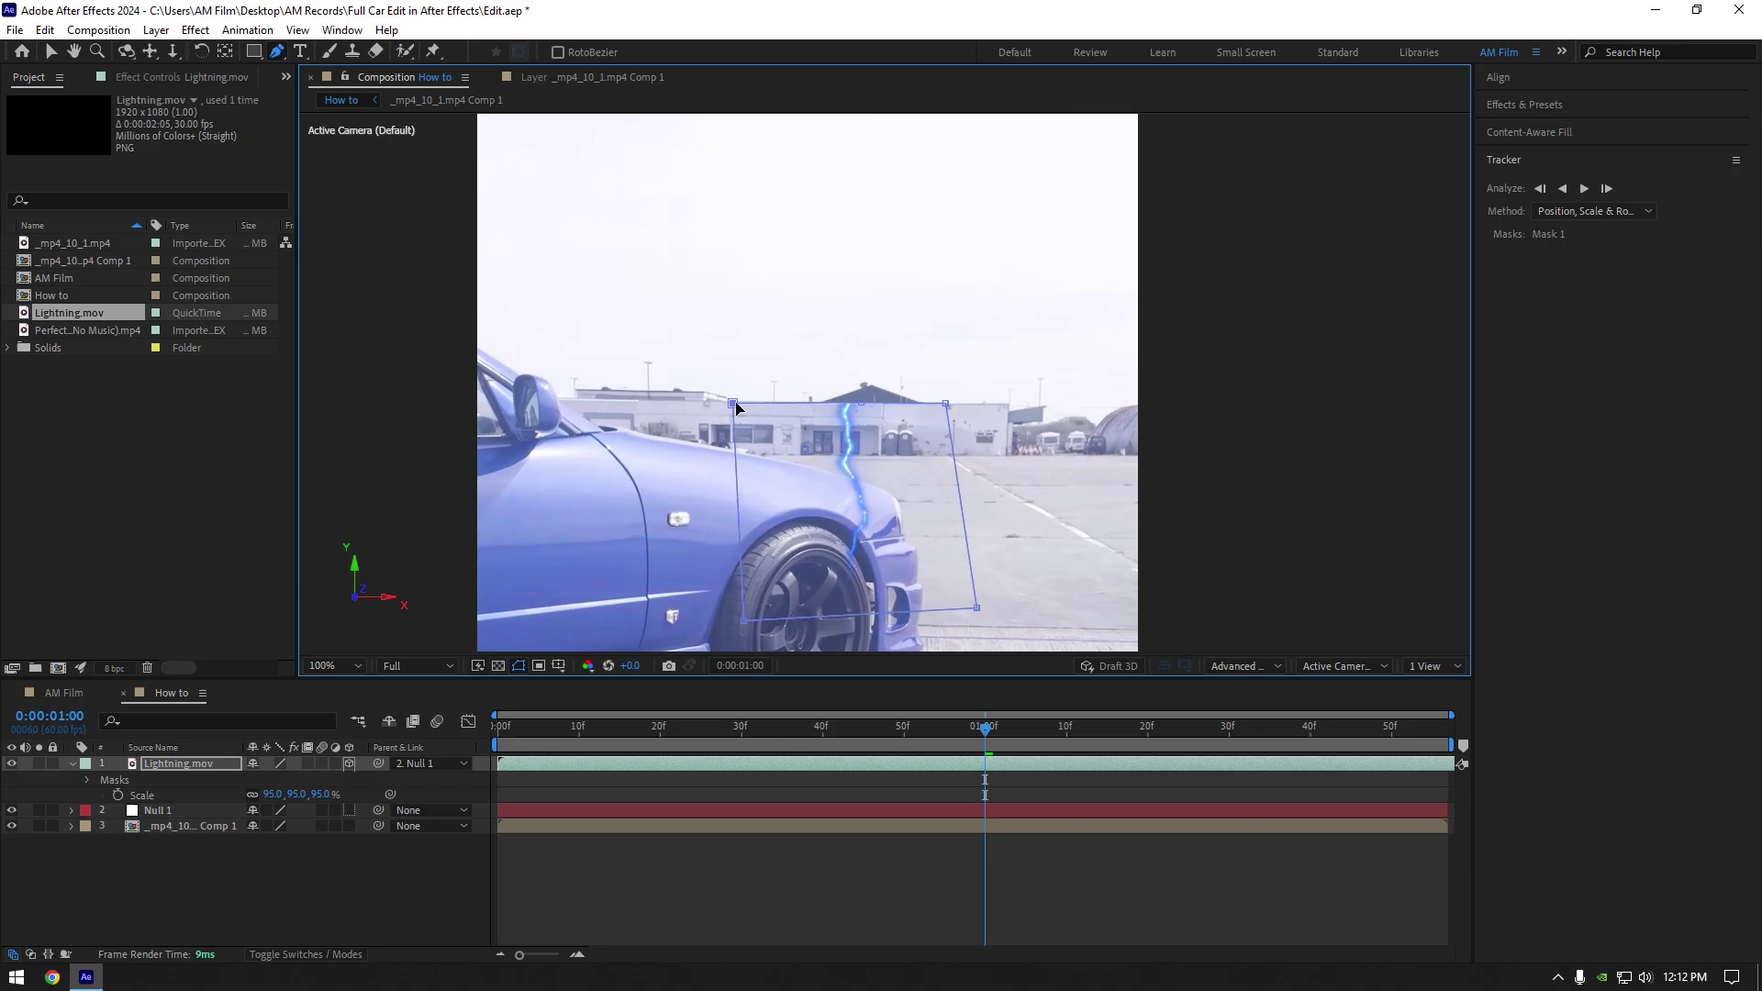
- Invert the mask, feather it 240 pixels, and raise its top edge toward the arc
{"action": "key", "text": "f"}
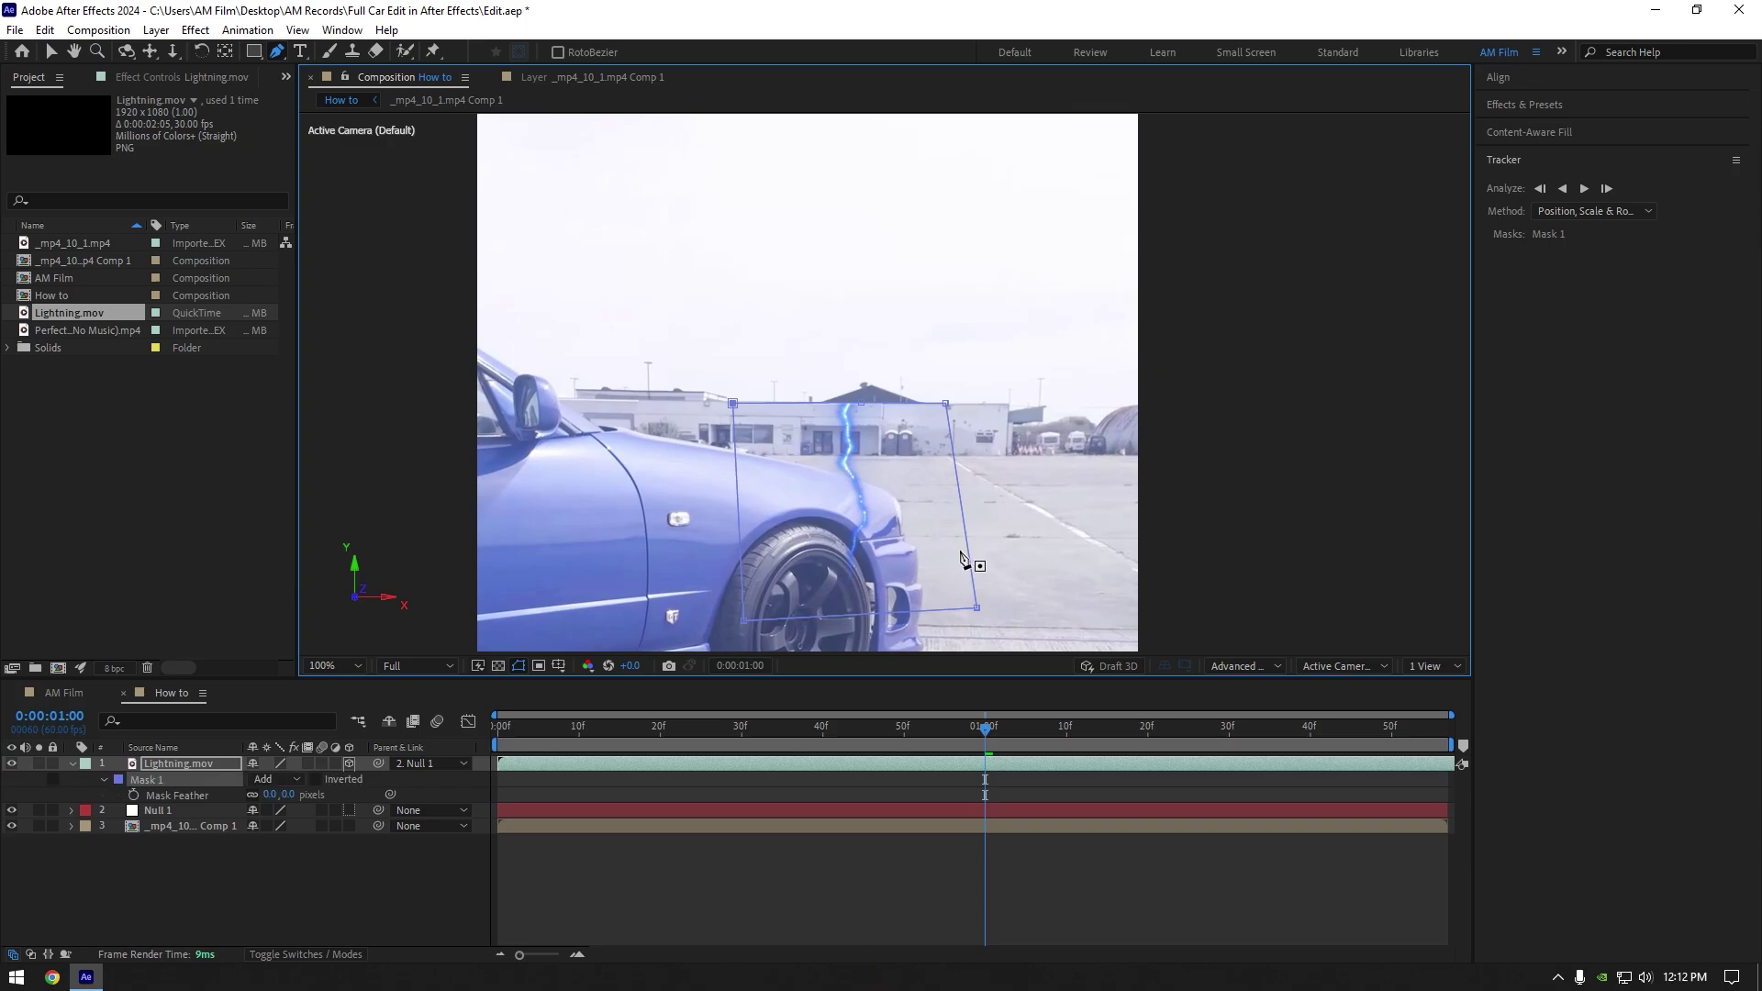
{"action": "left_click", "coordinate": [316, 779]}
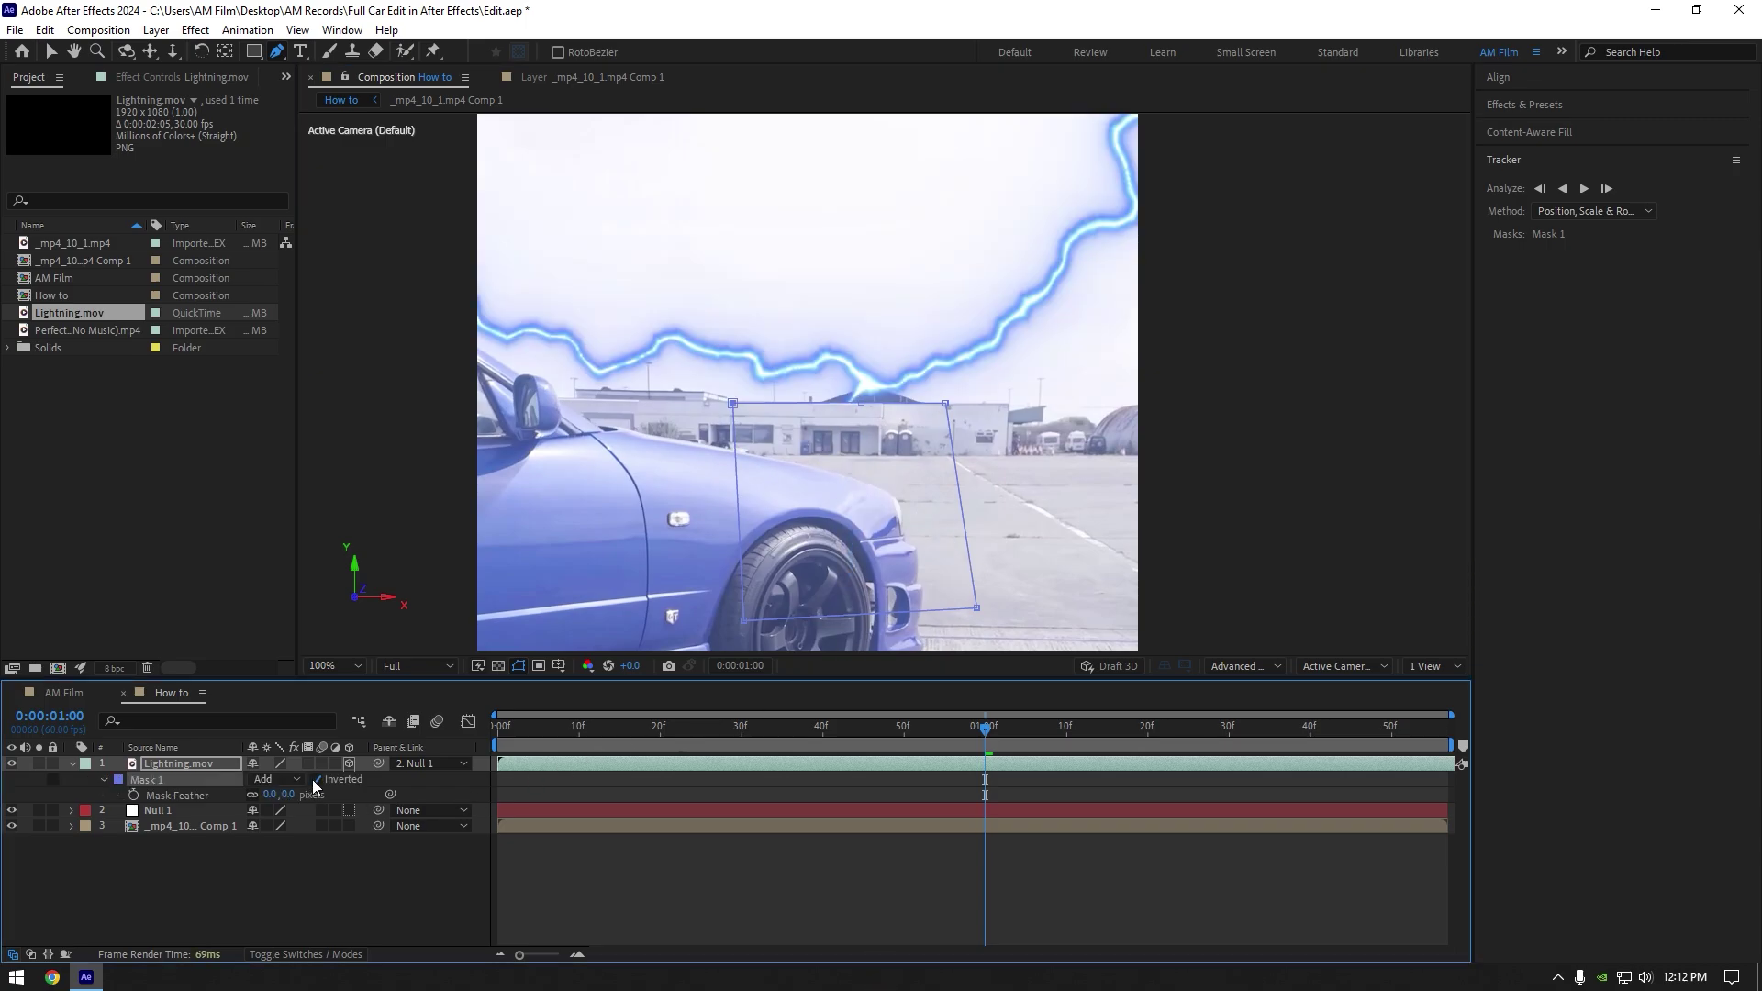
{"action": "mouse_move", "coordinate": [270, 795]}
{"action": "left_mouse_down"}
{"action": "mouse_move", "coordinate": [296, 795]}
{"action": "mouse_move", "coordinate": [279, 794]}
{"action": "left_mouse_up"}
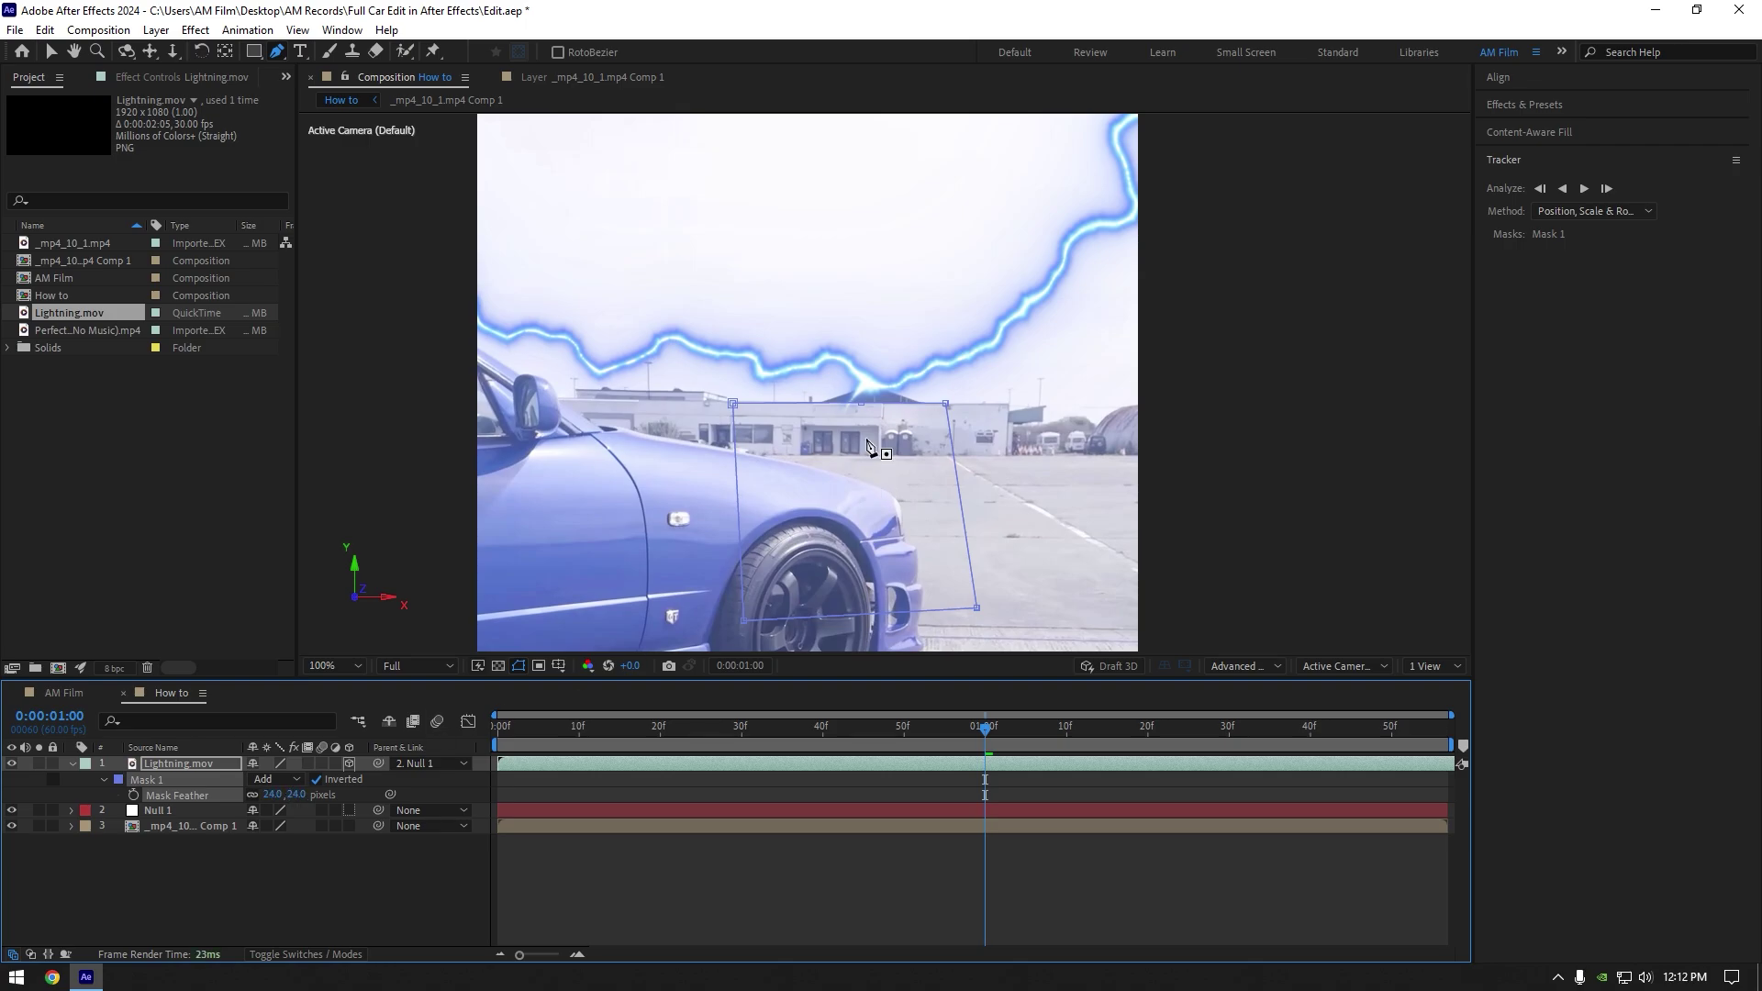
{"action": "scroll", "coordinate": [883, 383], "scroll_direction": "up", "scroll_amount": 1}
{"action": "key", "text": "v"}
{"action": "left_click_drag", "start_coordinate": [852, 418], "coordinate": [829, 394]}
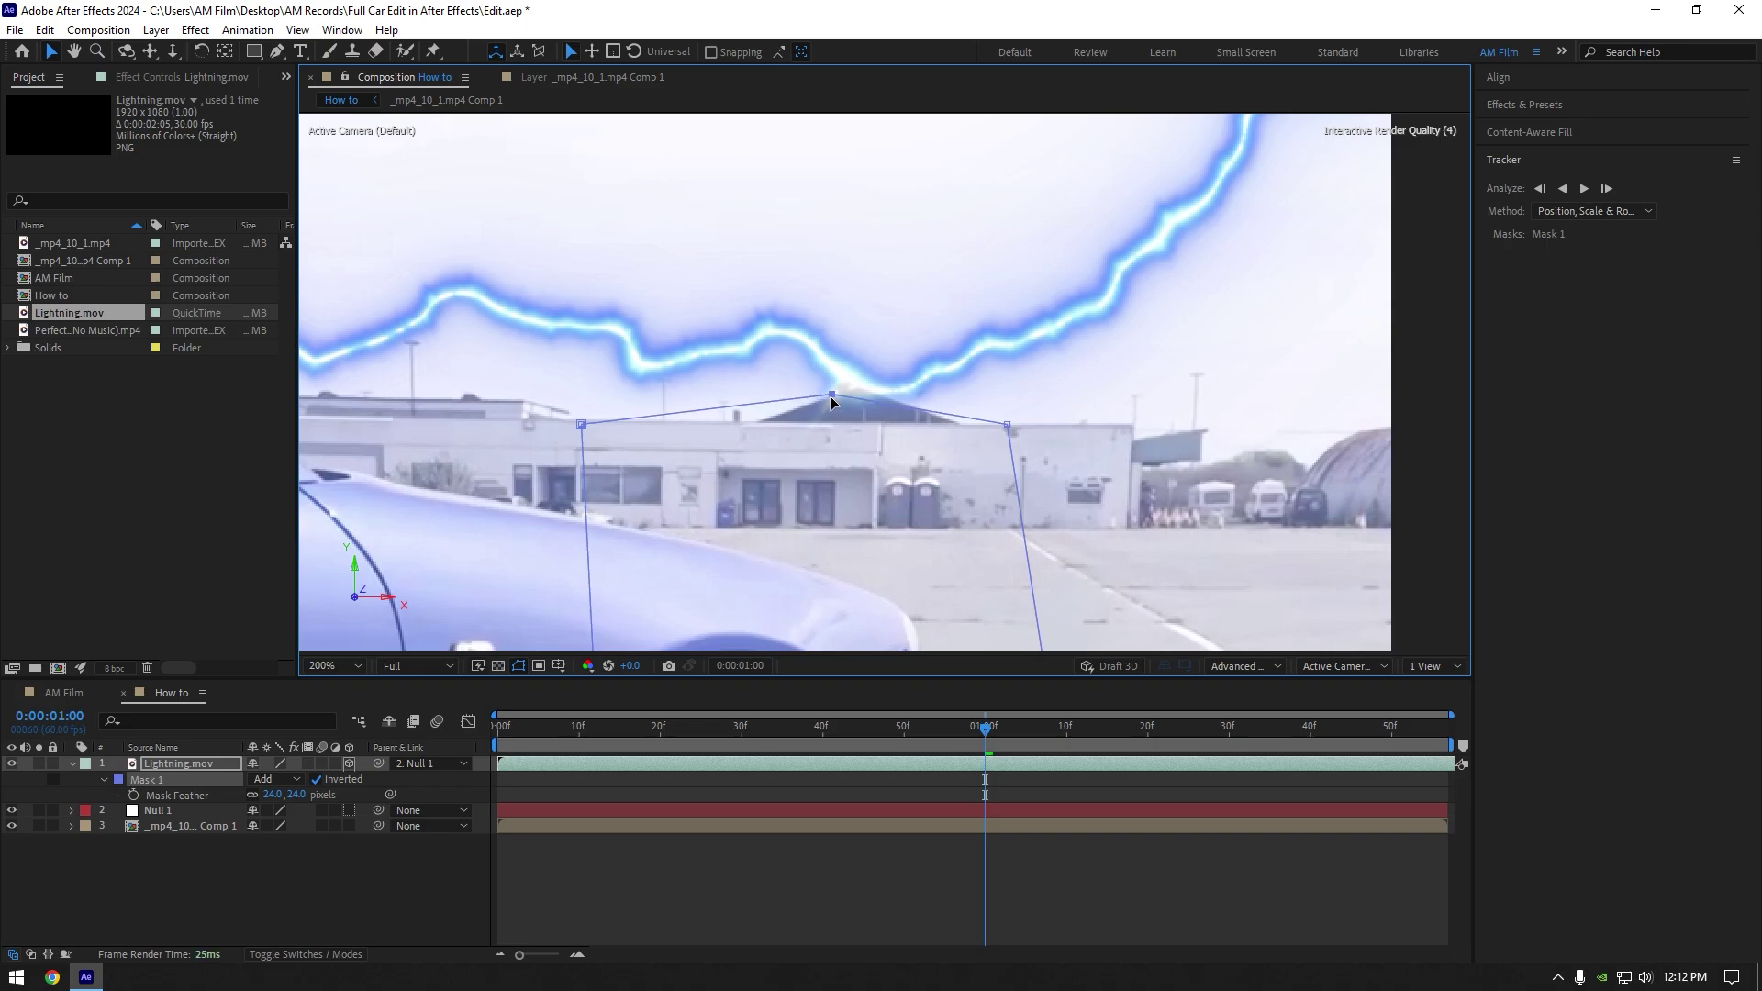
- Preview the masked lightning from the beginning of the composition
{"action": "scroll", "coordinate": [923, 417], "scroll_direction": "down", "scroll_amount": 1}
{"action": "left_click_drag", "start_coordinate": [977, 736], "coordinate": [404, 727]}
{"action": "scroll", "coordinate": [1046, 437], "scroll_direction": "down", "scroll_amount": 1}
{"action": "key", "text": "space"}
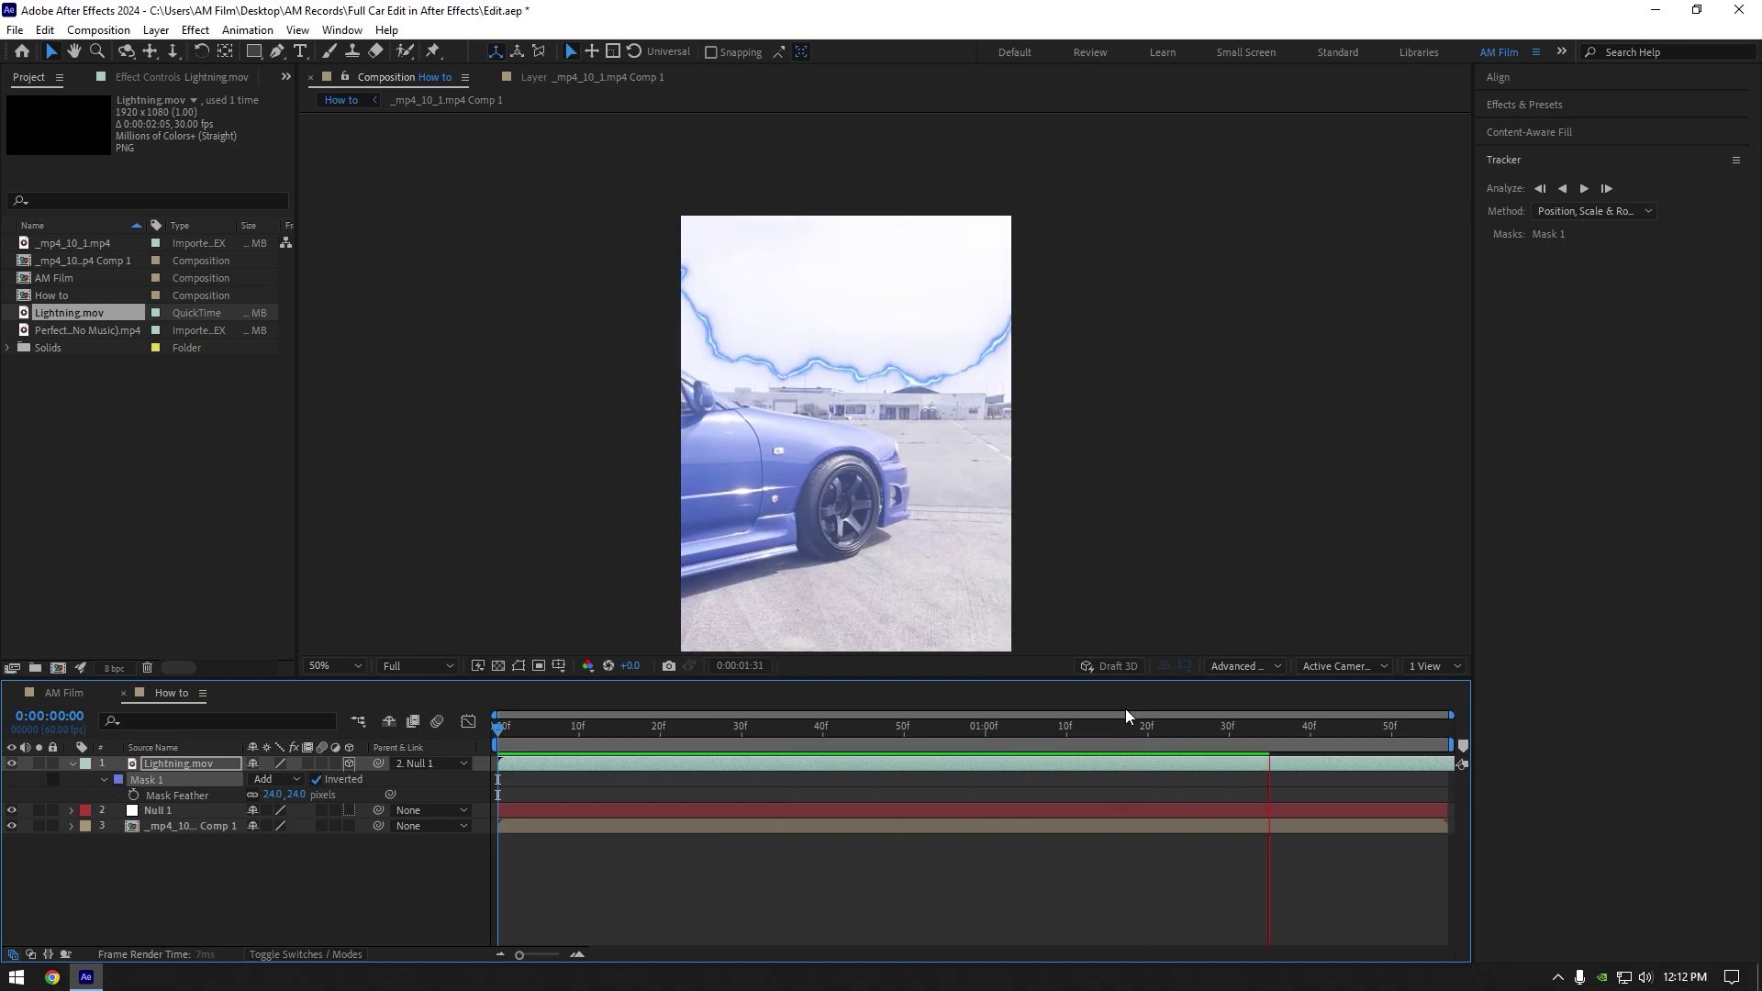
{"action": "left_click", "coordinate": [570, 725]}
{"action": "left_click_drag", "start_coordinate": [570, 725], "coordinate": [504, 725]}
{"action": "key", "text": "space"}
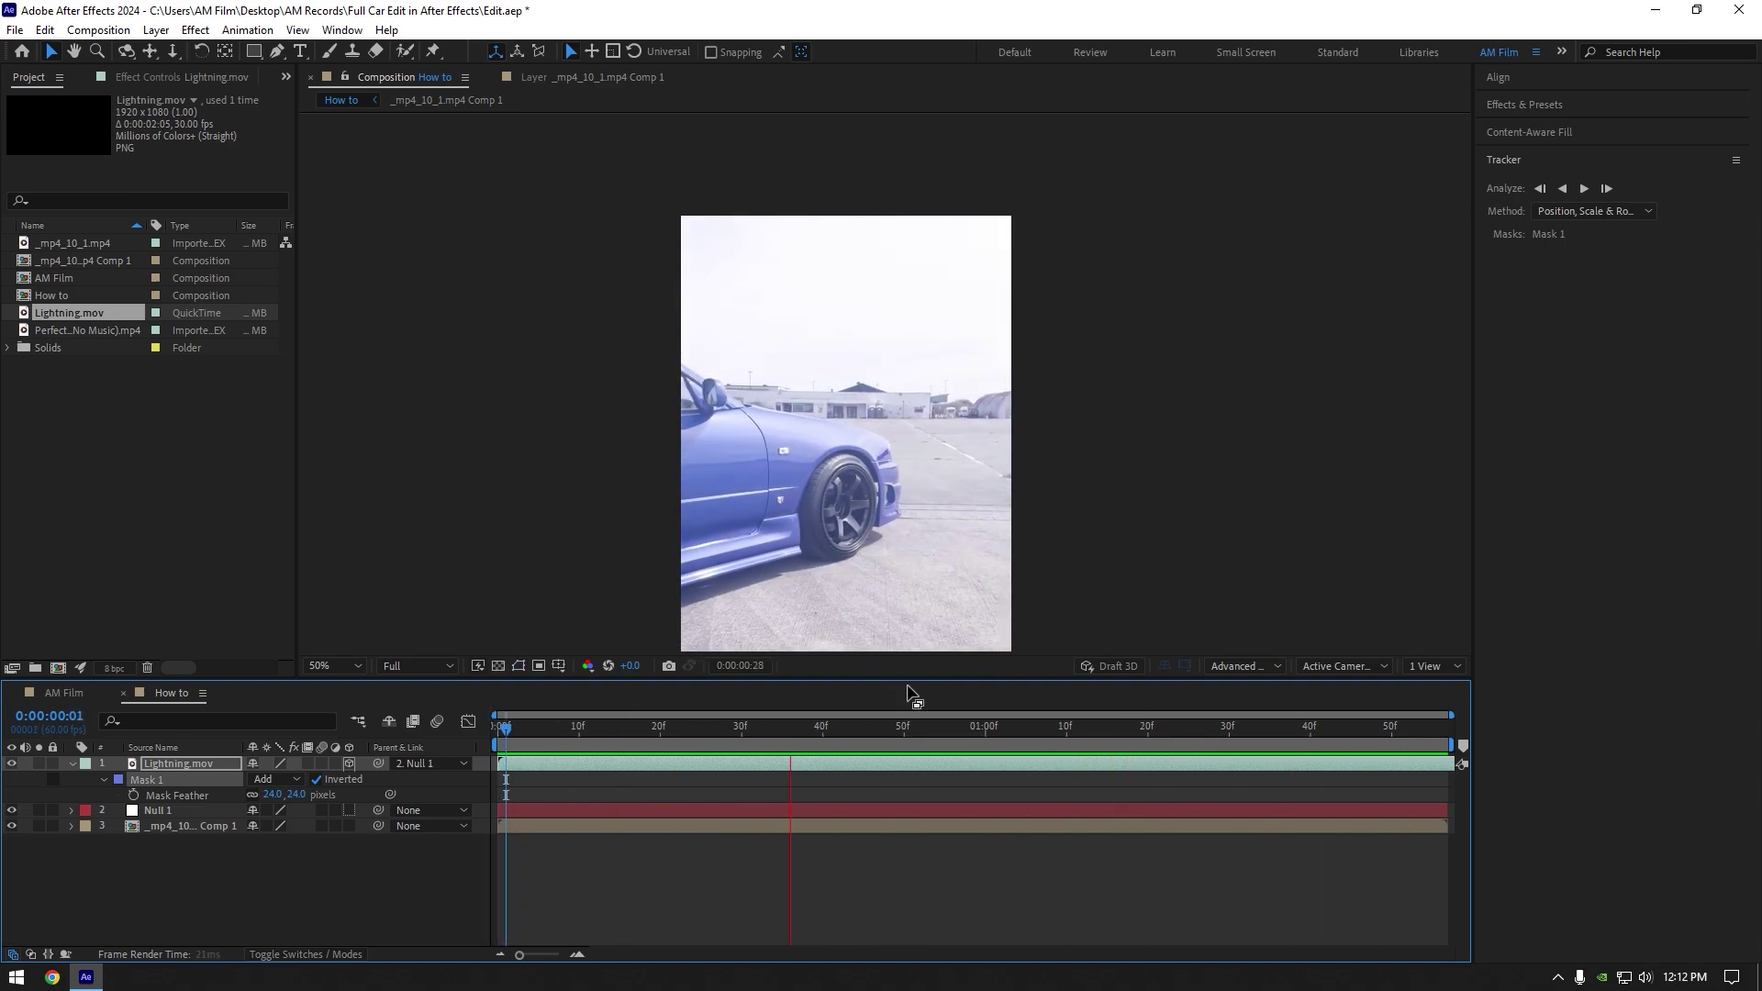
{"action": "key", "text": "space"}
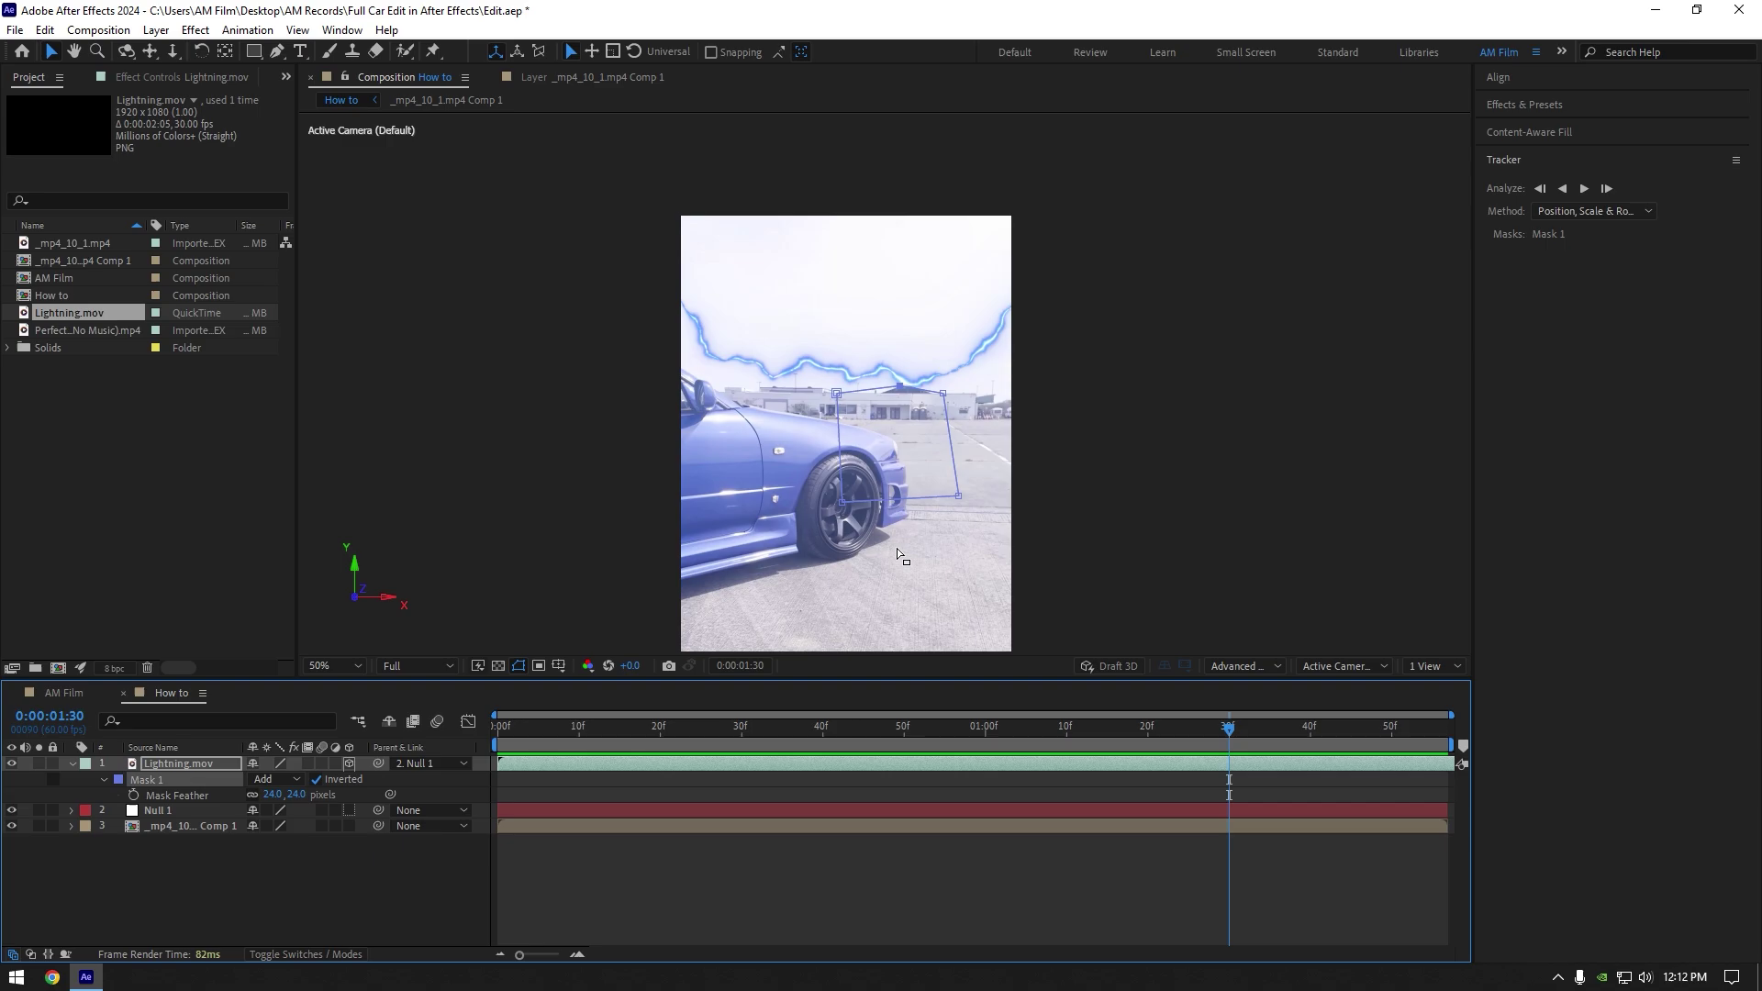
- Flip the duplicated lightning layer horizontally via Transform
{"action": "left_click", "coordinate": [973, 764]}
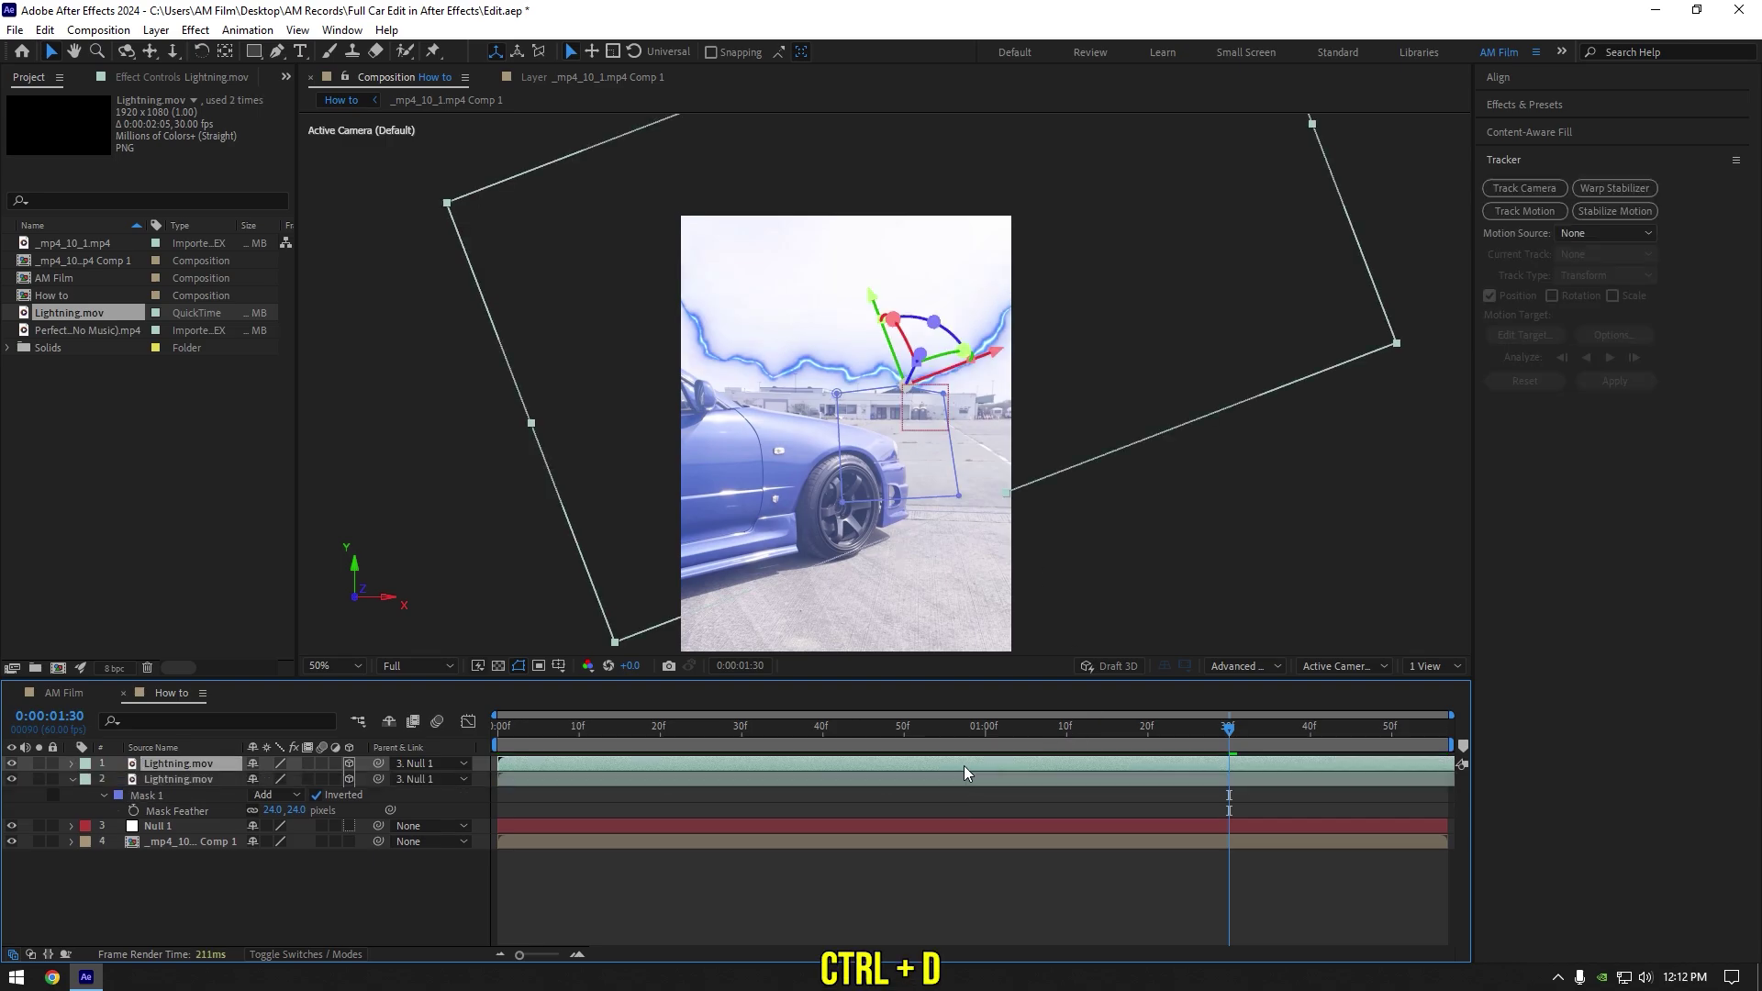
{"action": "right_click", "coordinate": [903, 767]}
{"action": "mouse_move", "coordinate": [967, 306]}
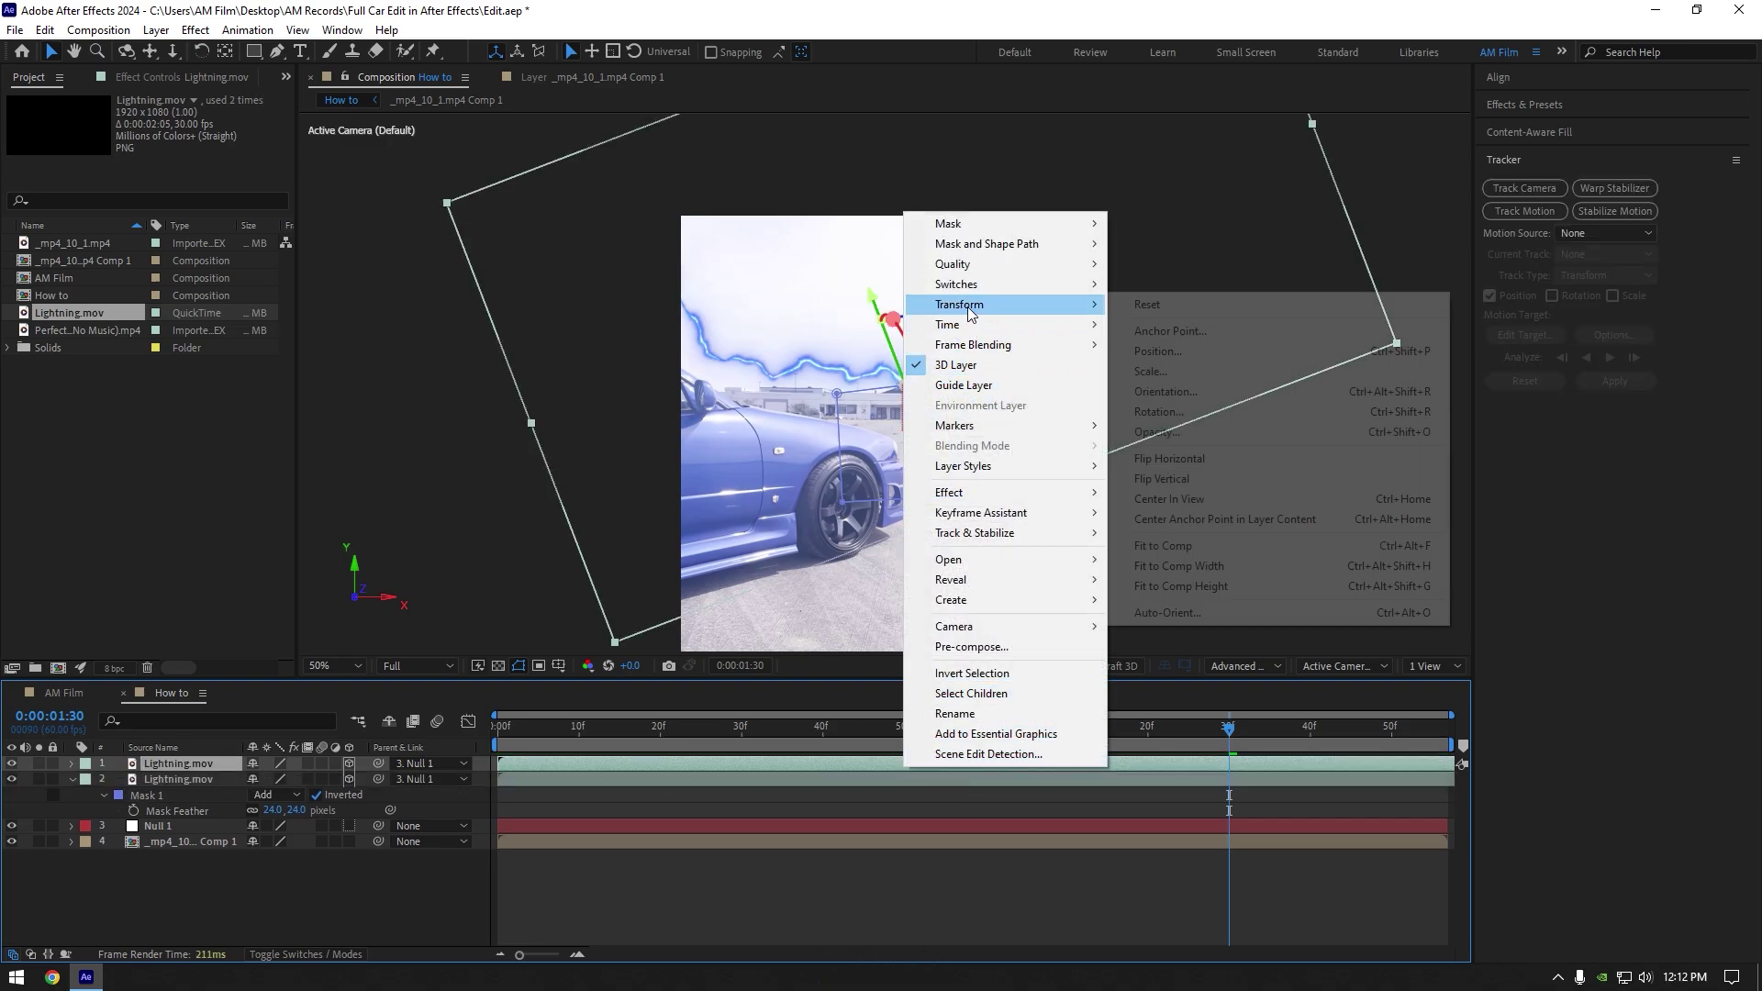
{"action": "left_click", "coordinate": [1154, 459]}
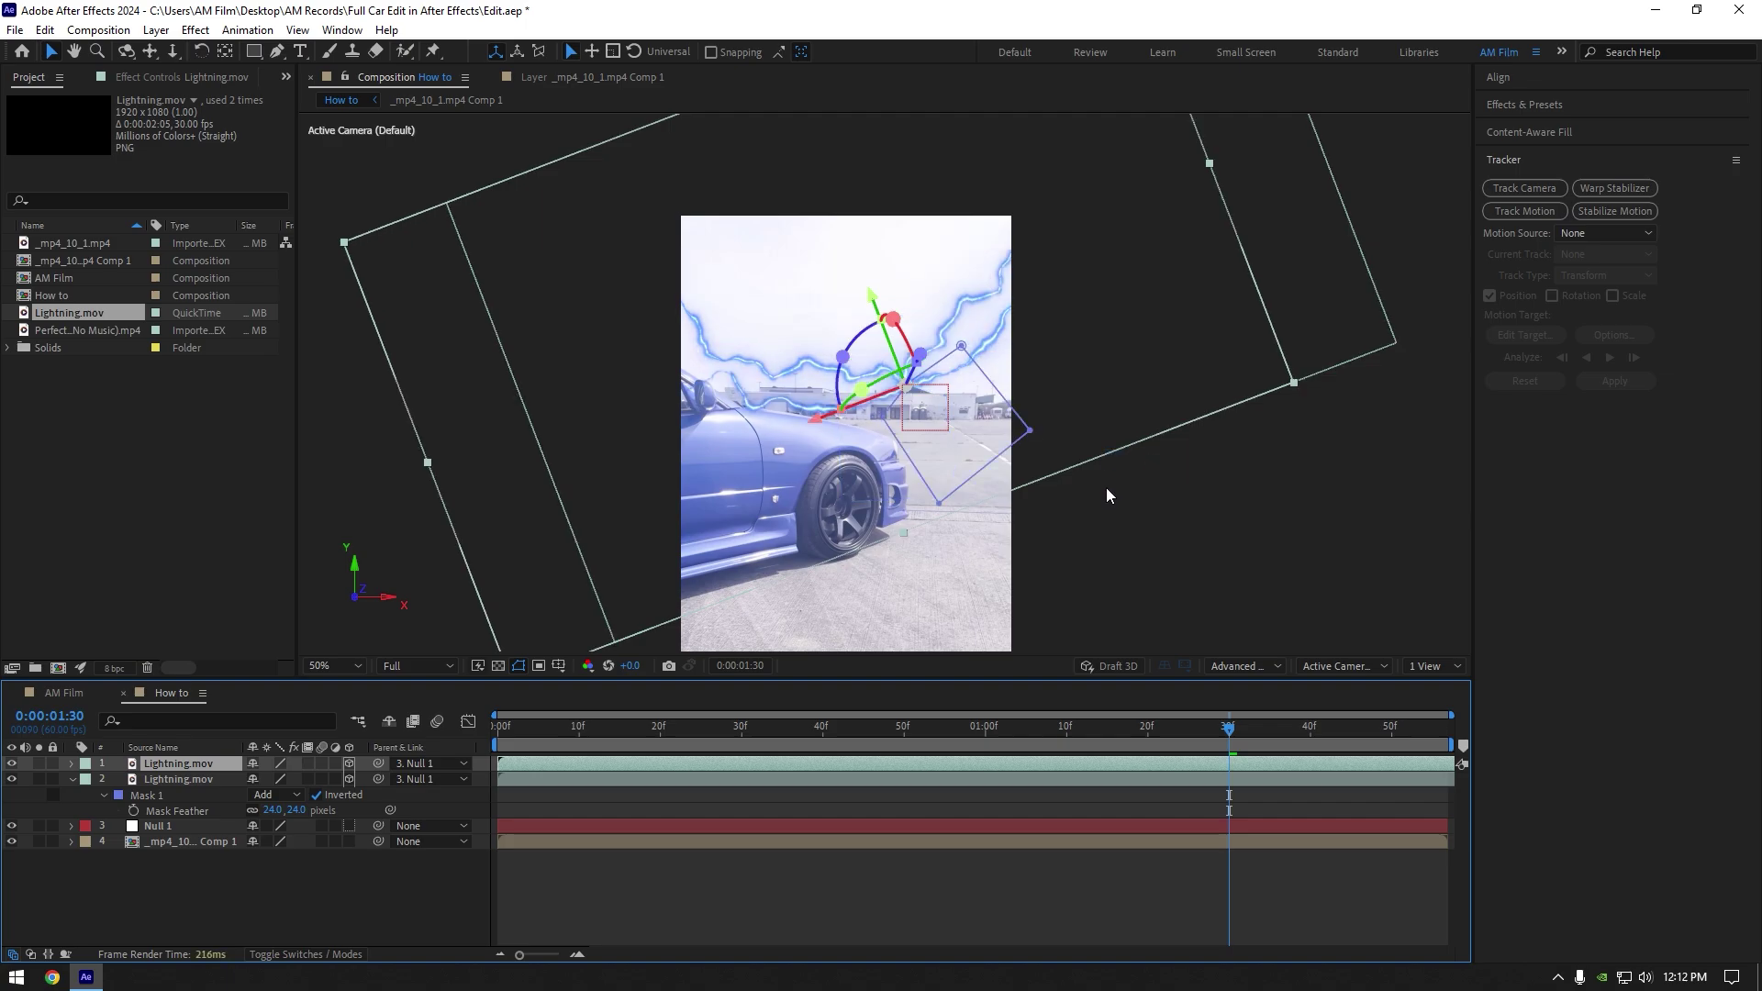
{"action": "left_click_drag", "start_coordinate": [1083, 729], "coordinate": [1147, 725]}
- Flip the lightning layer vertically and rotate it into a bolt down the car's right side
{"action": "right_click", "coordinate": [993, 762]}
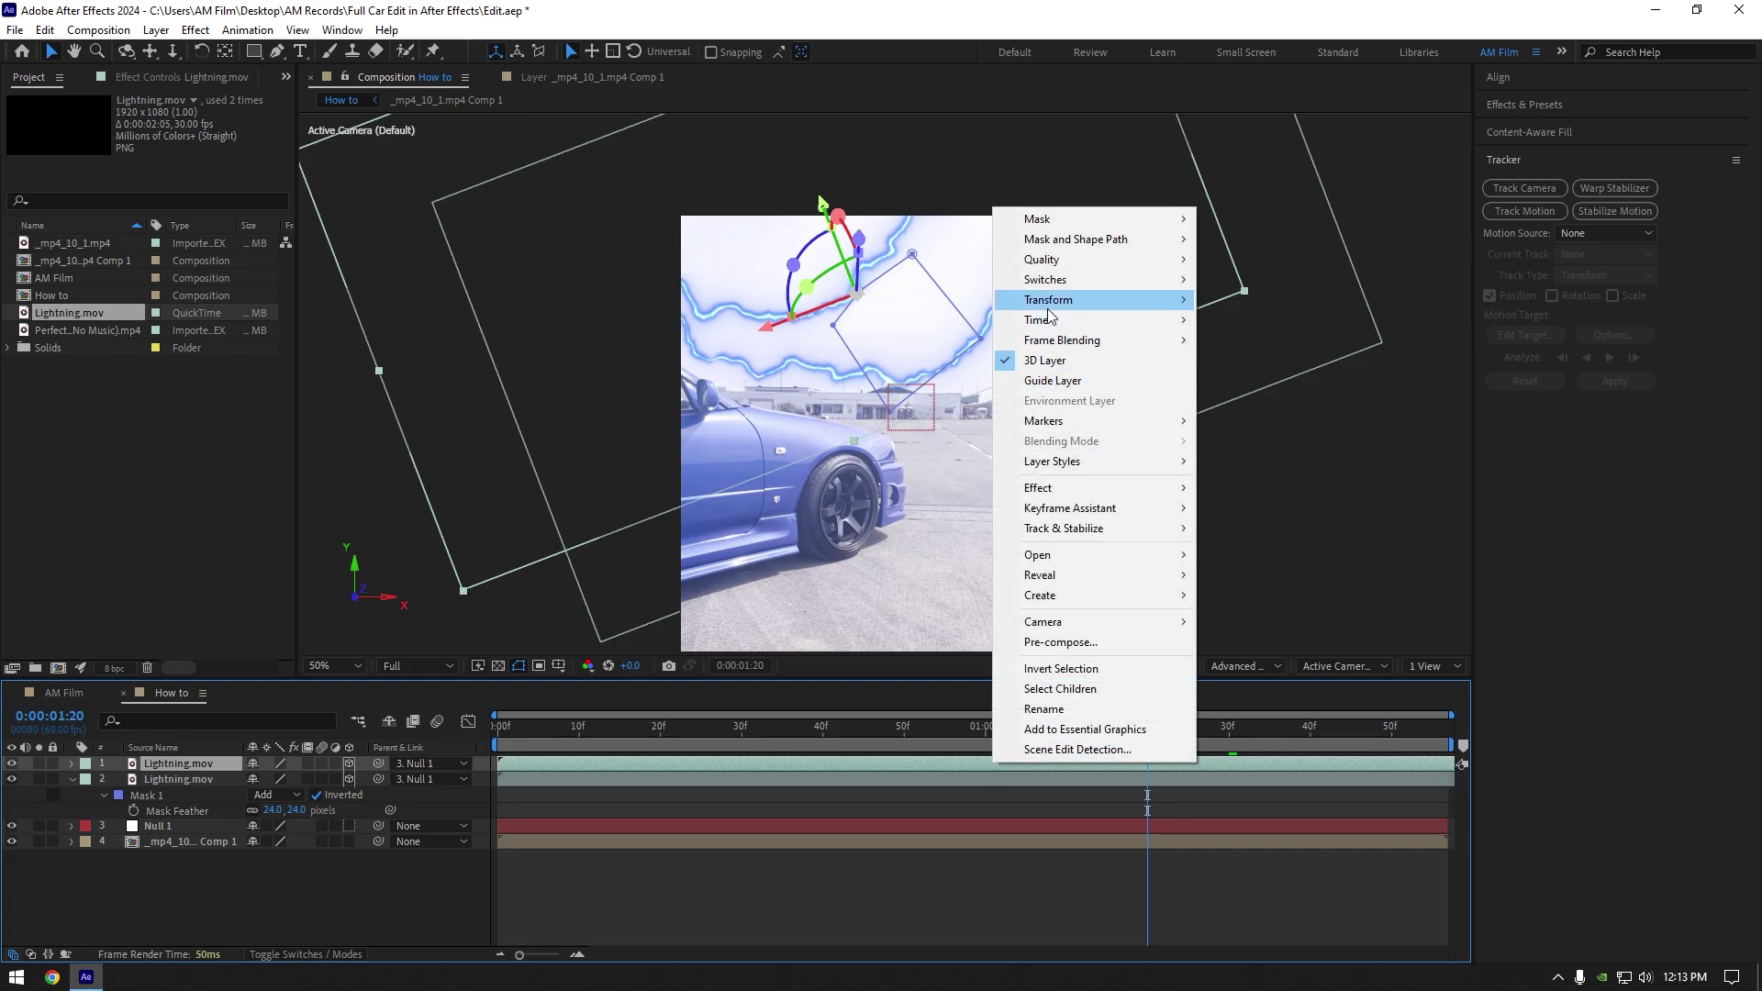
{"action": "mouse_move", "coordinate": [1049, 303]}
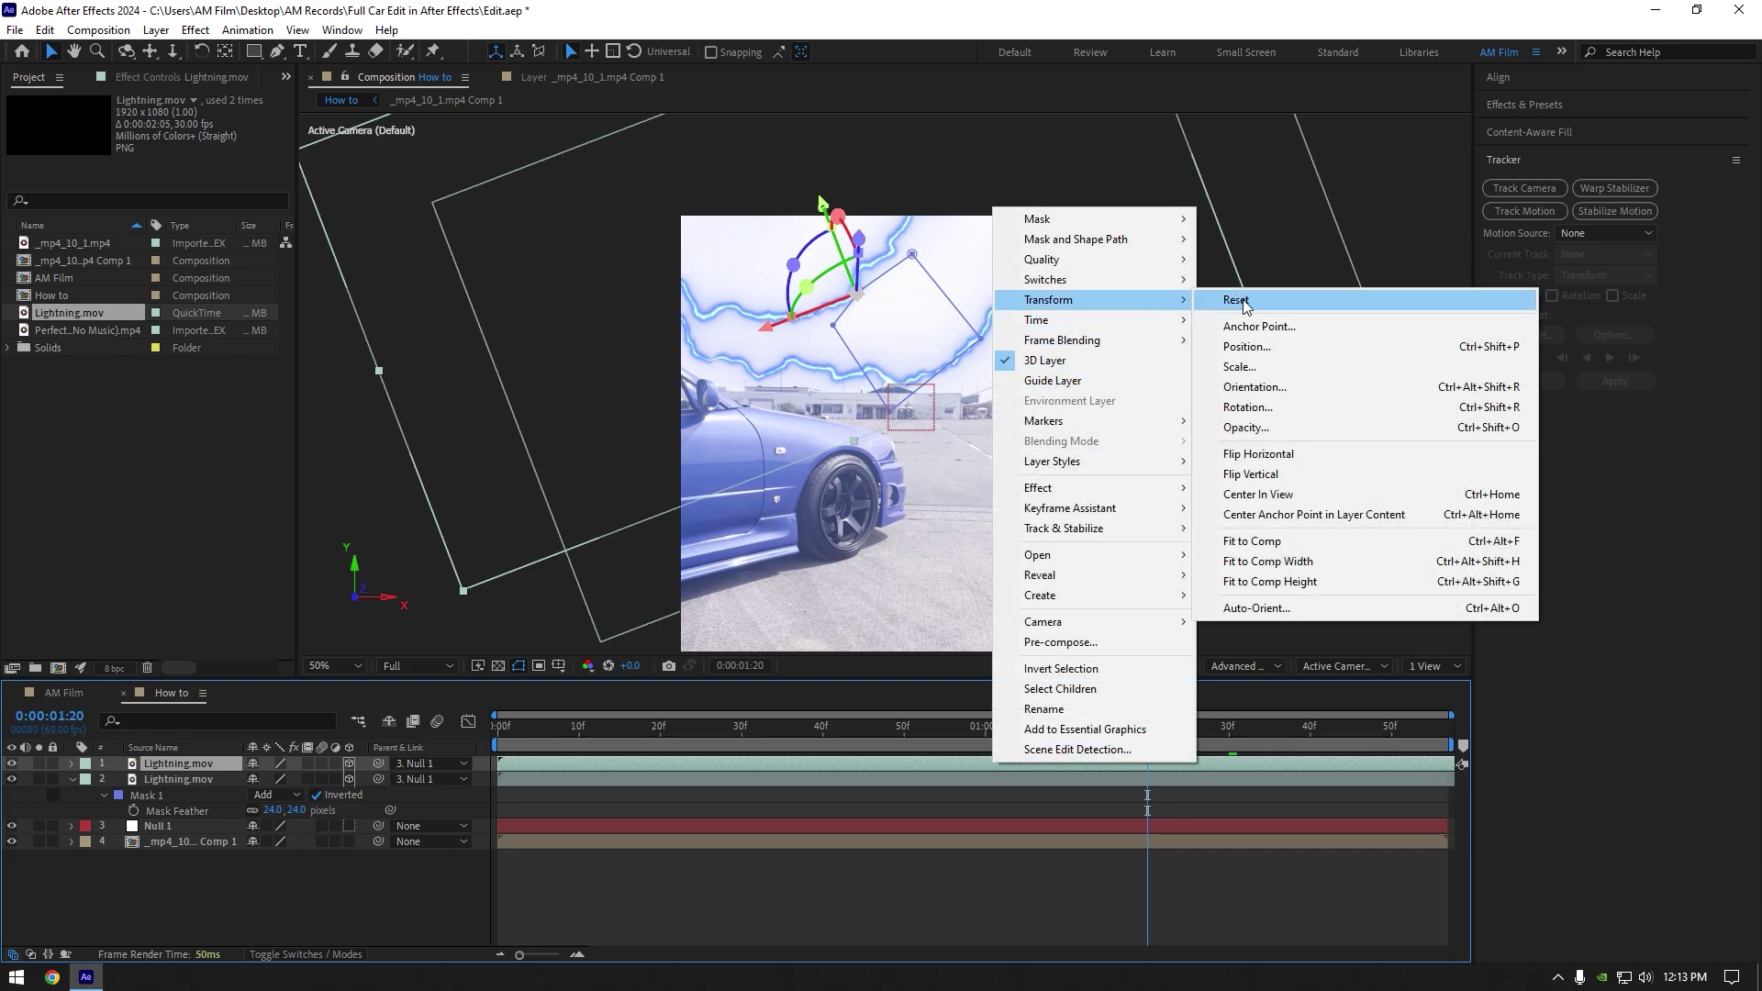
{"action": "left_click", "coordinate": [1267, 477]}
{"action": "left_click_drag", "start_coordinate": [895, 386], "coordinate": [808, 239]}
- Preview the flipped bolt from the first frame, then park at frame 50
{"action": "left_click", "coordinate": [1094, 745]}
{"action": "key", "text": "Home"}
{"action": "key", "text": "space"}
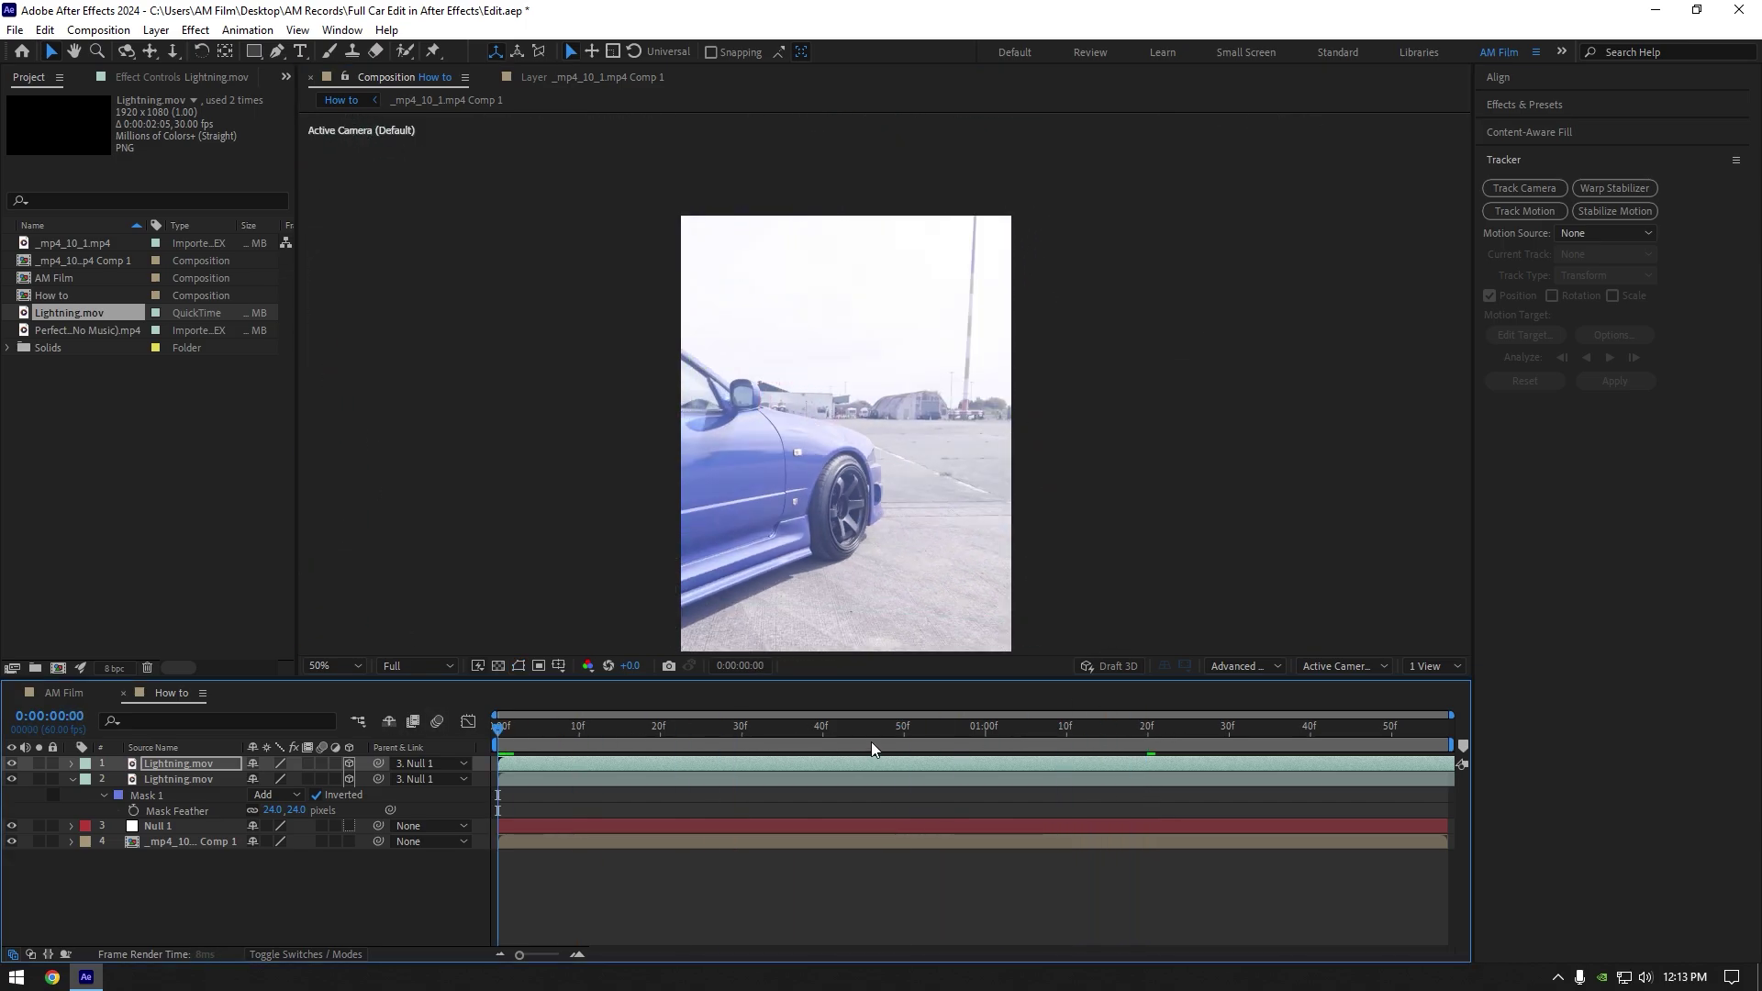
{"action": "key", "text": "space"}
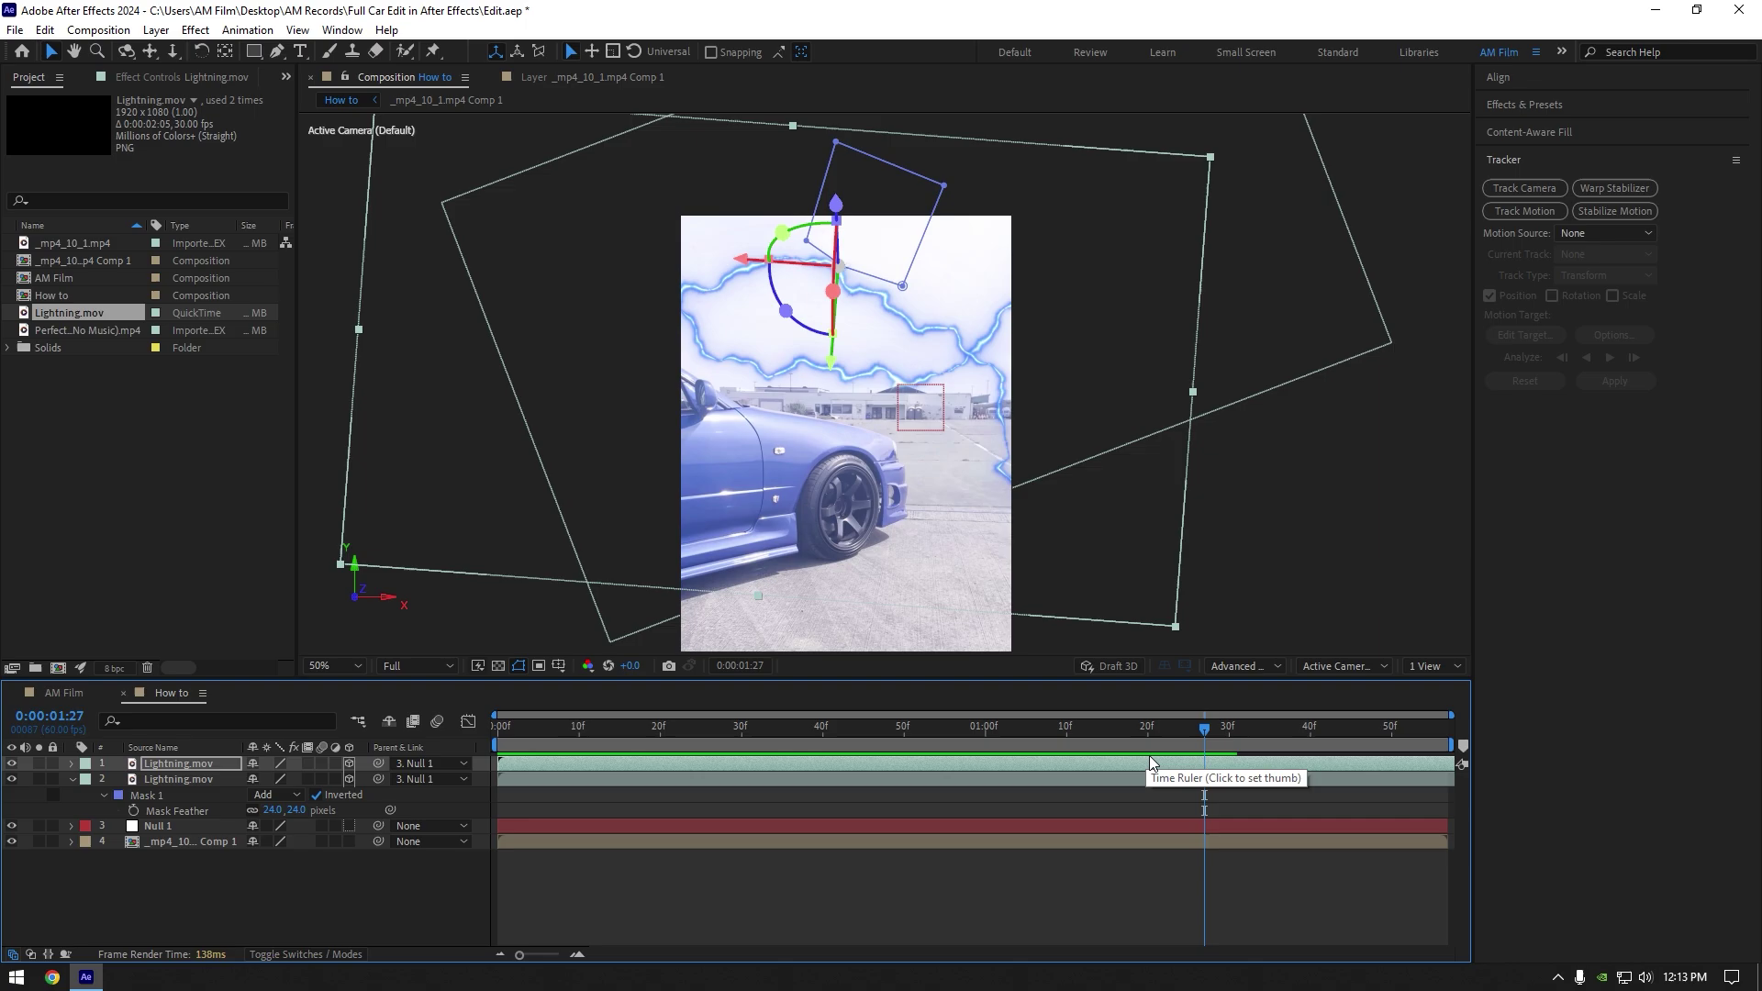
{"action": "left_click_drag", "start_coordinate": [1197, 726], "coordinate": [904, 726]}
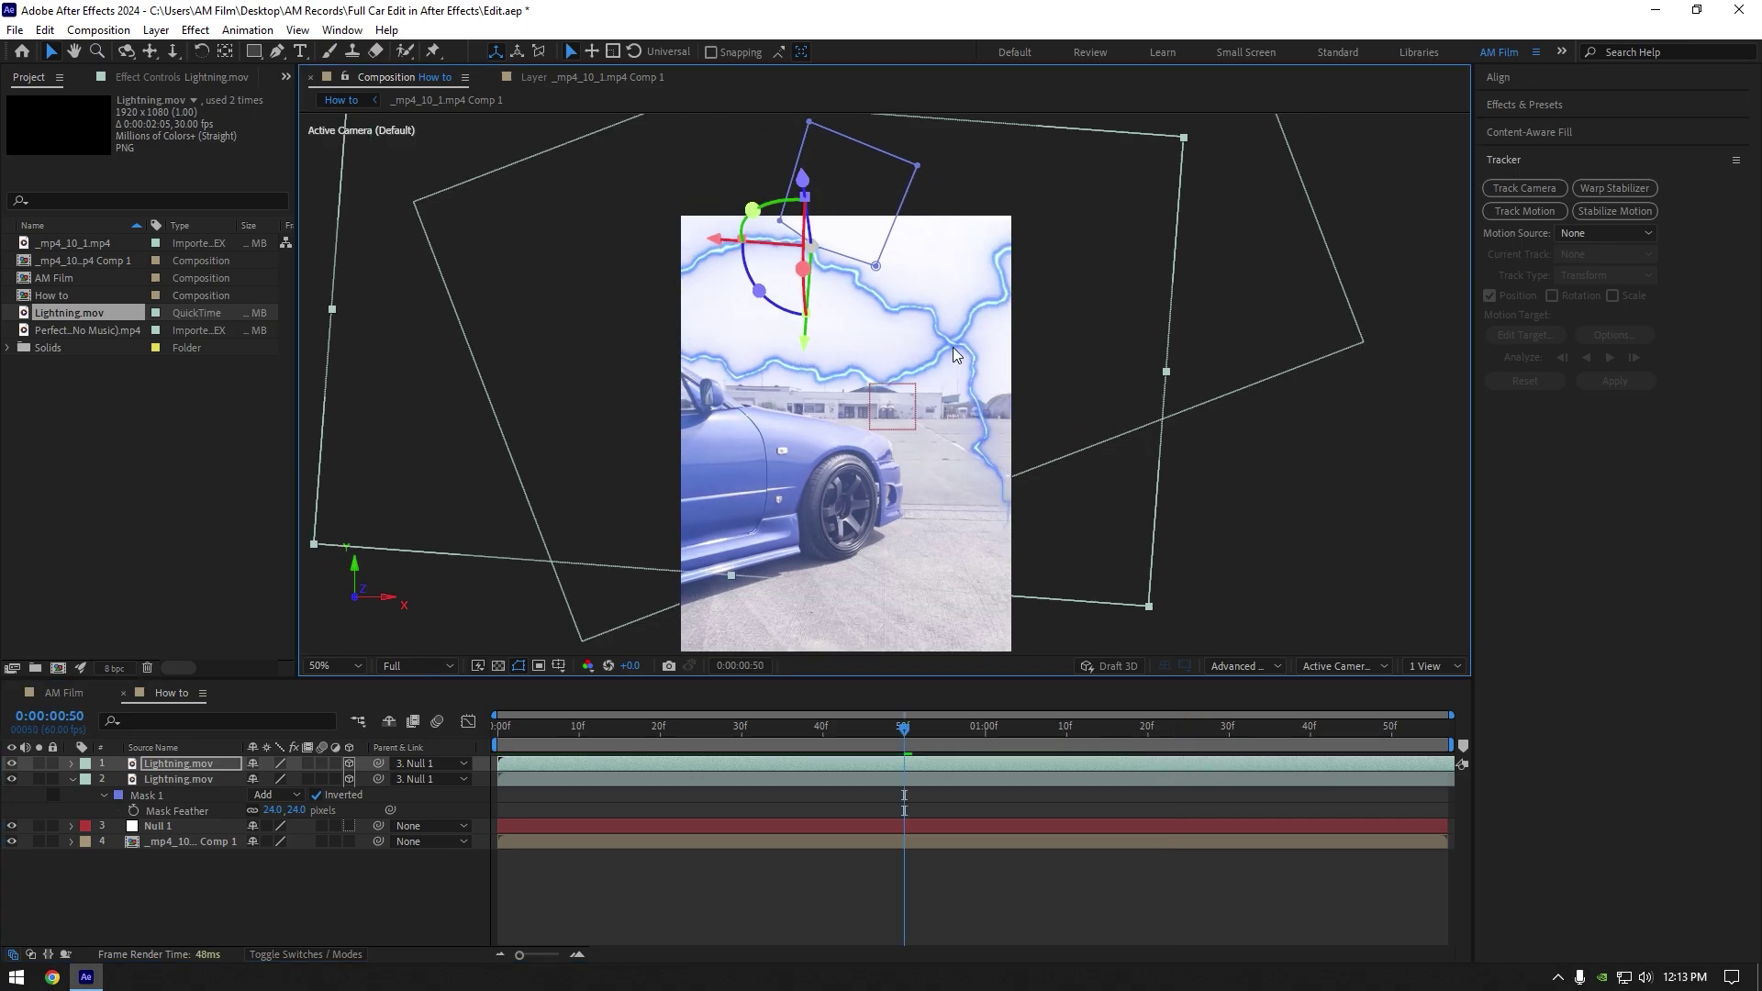
- Draw an ellipse mask over the right-side bolt and set Mask 2 to Subtract
{"action": "left_click", "coordinate": [254, 51]}
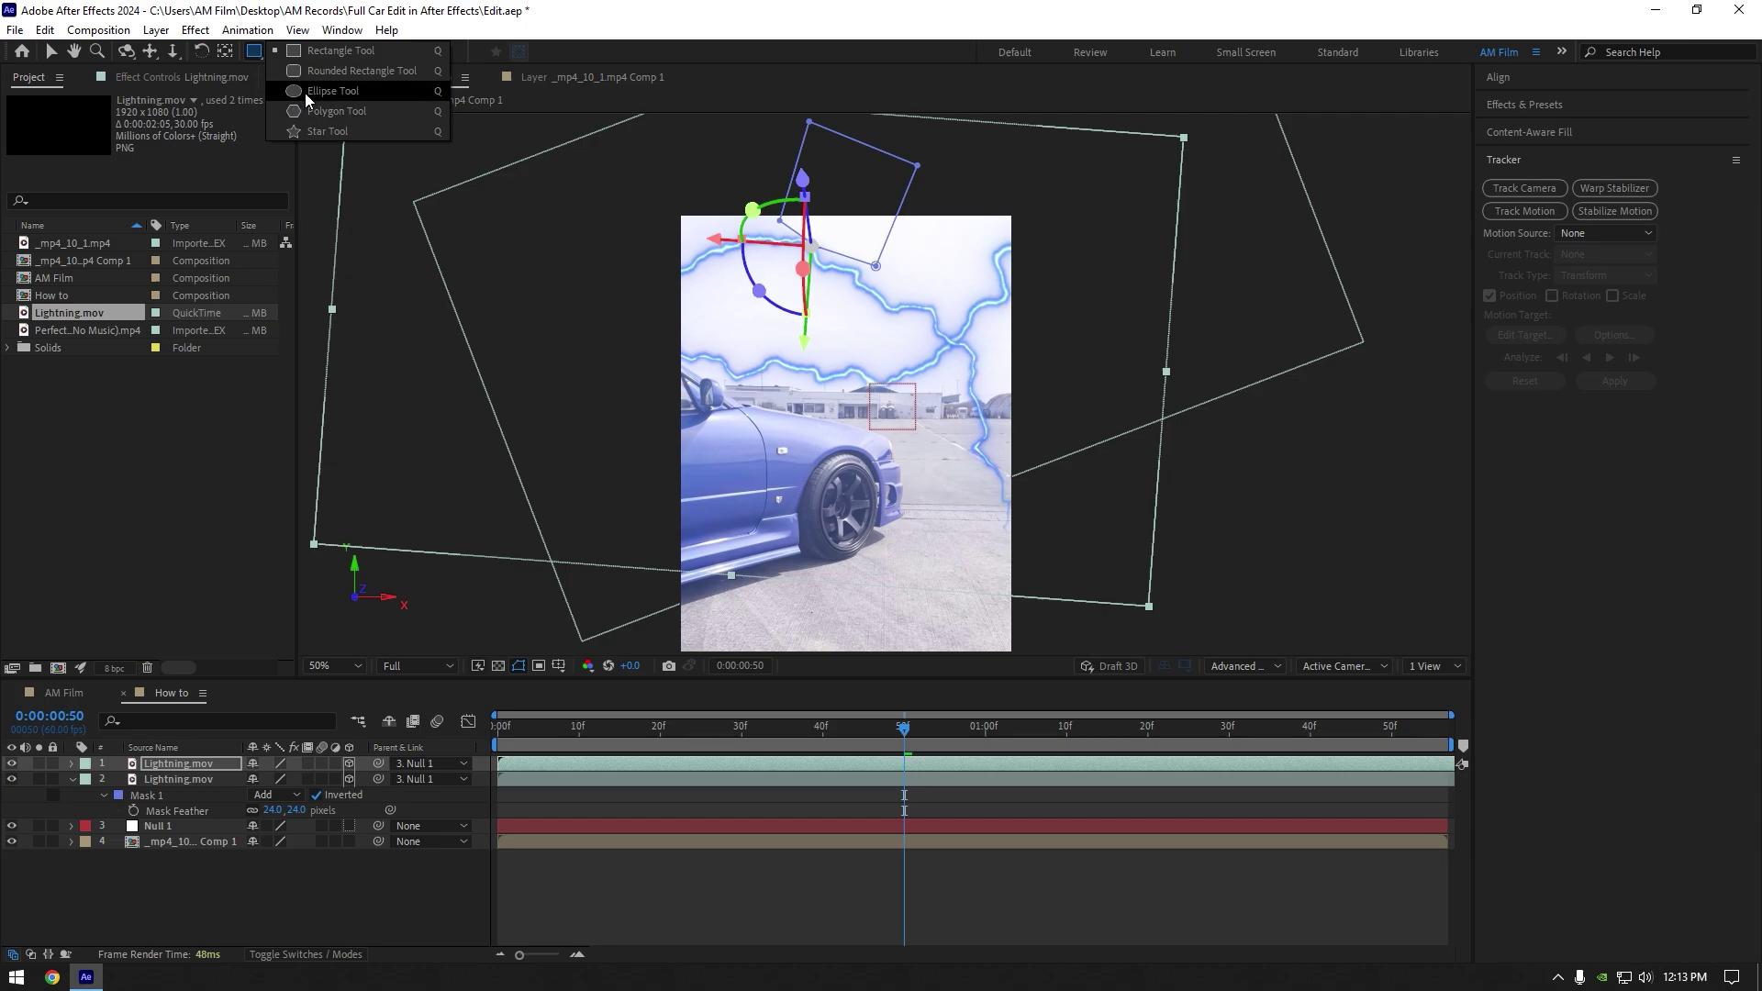
{"action": "left_click", "coordinate": [303, 103]}
{"action": "mouse_move", "coordinate": [936, 337]}
{"action": "left_mouse_down"}
{"action": "mouse_move", "coordinate": [1055, 514]}
{"action": "mouse_move", "coordinate": [1101, 534]}
{"action": "left_mouse_up"}
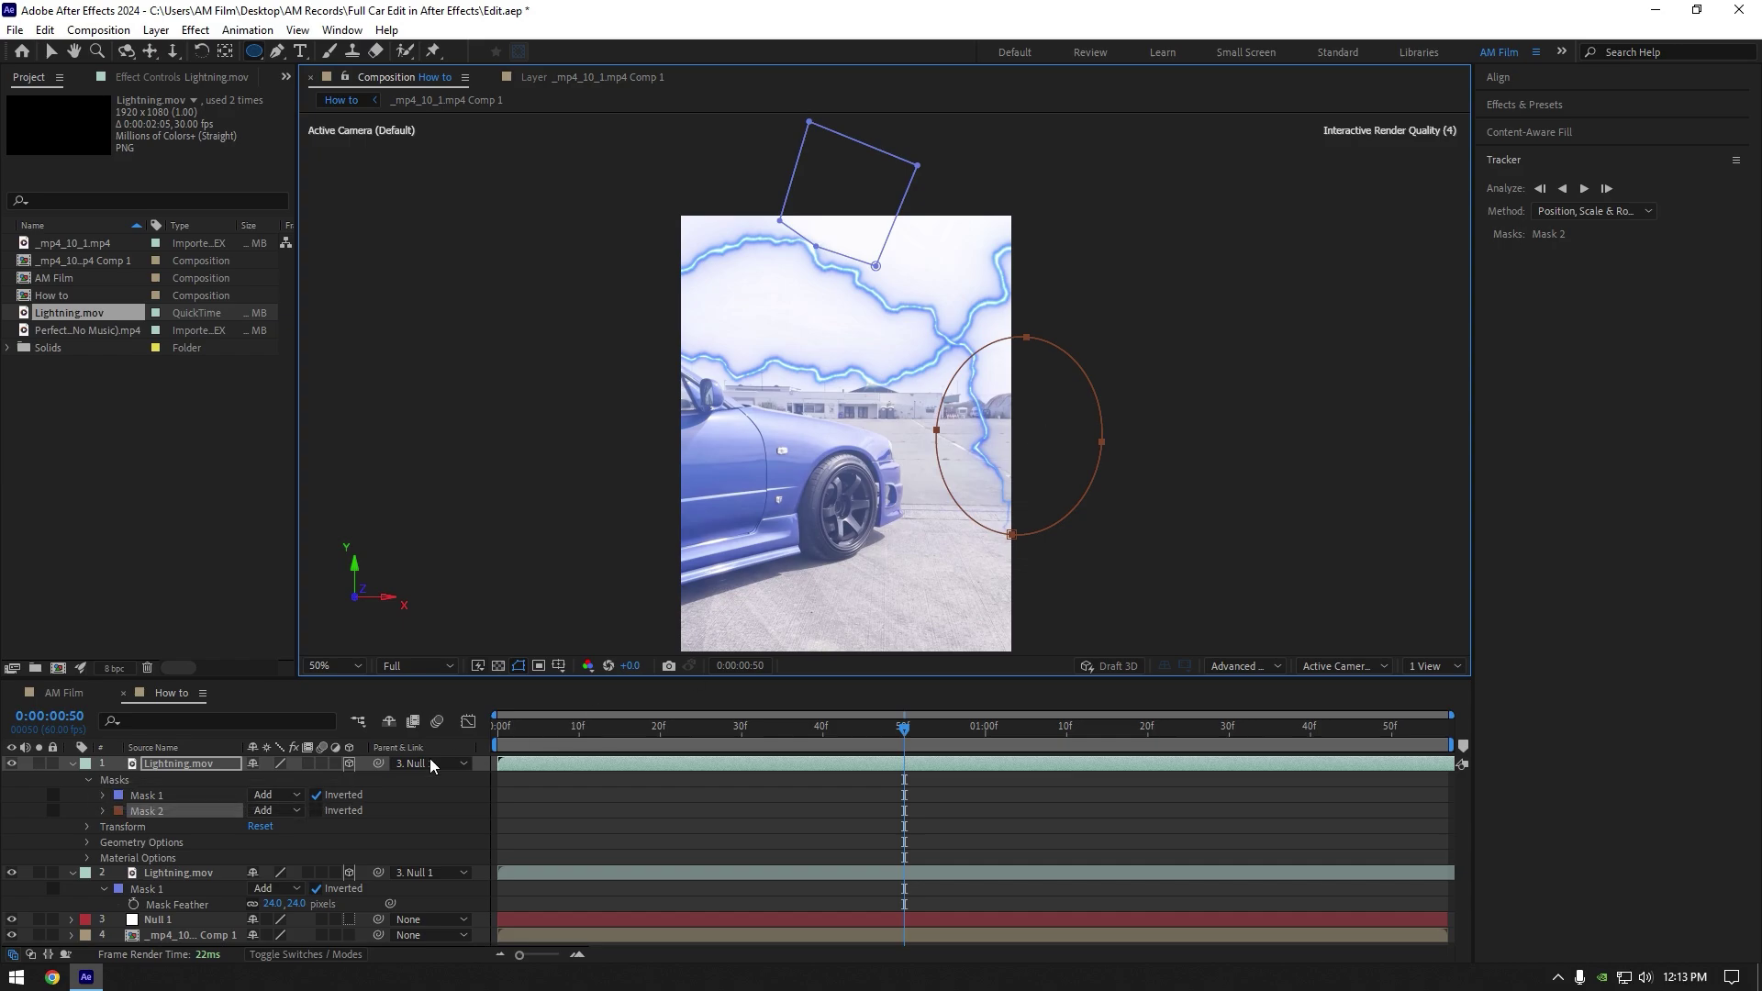
{"action": "left_click", "coordinate": [273, 811]}
{"action": "left_click", "coordinate": [298, 709]}
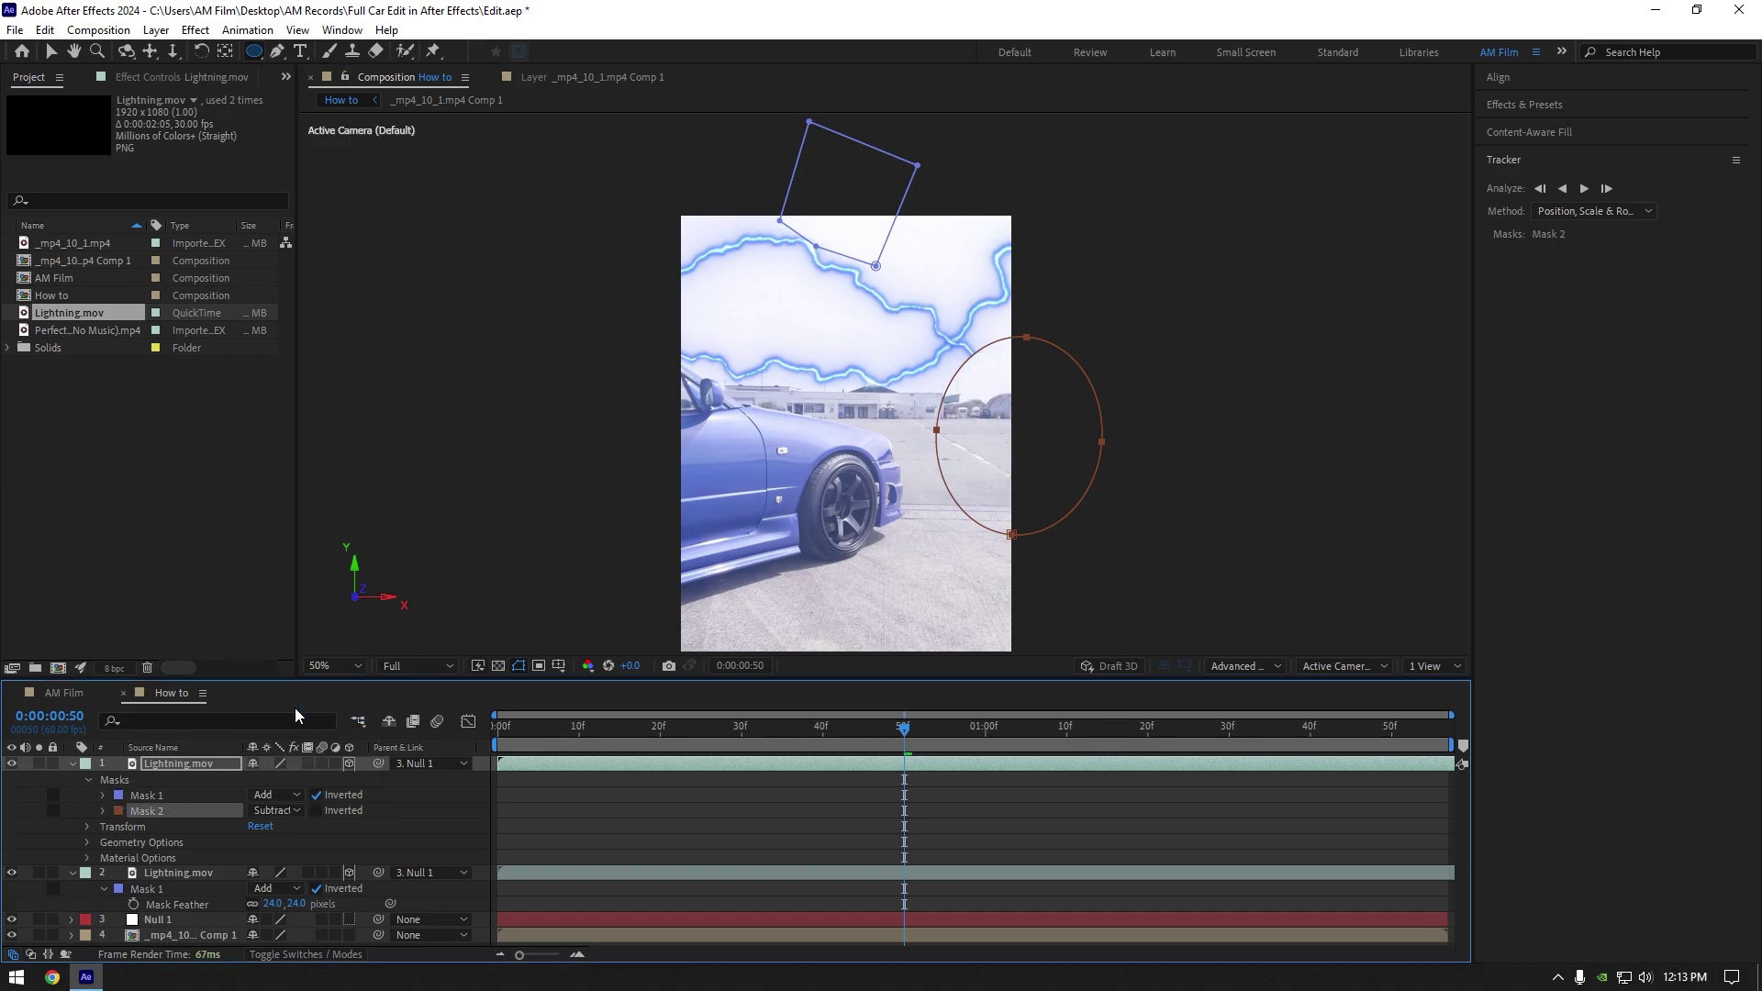
- Move the ellipse up and left, feather Mask 2 by 40 pixels, and preview
{"action": "key", "text": "v"}
{"action": "left_click_drag", "start_coordinate": [1026, 338], "coordinate": [1015, 318]}
{"action": "key", "text": "f"}
{"action": "left_click_drag", "start_coordinate": [273, 826], "coordinate": [296, 826]}
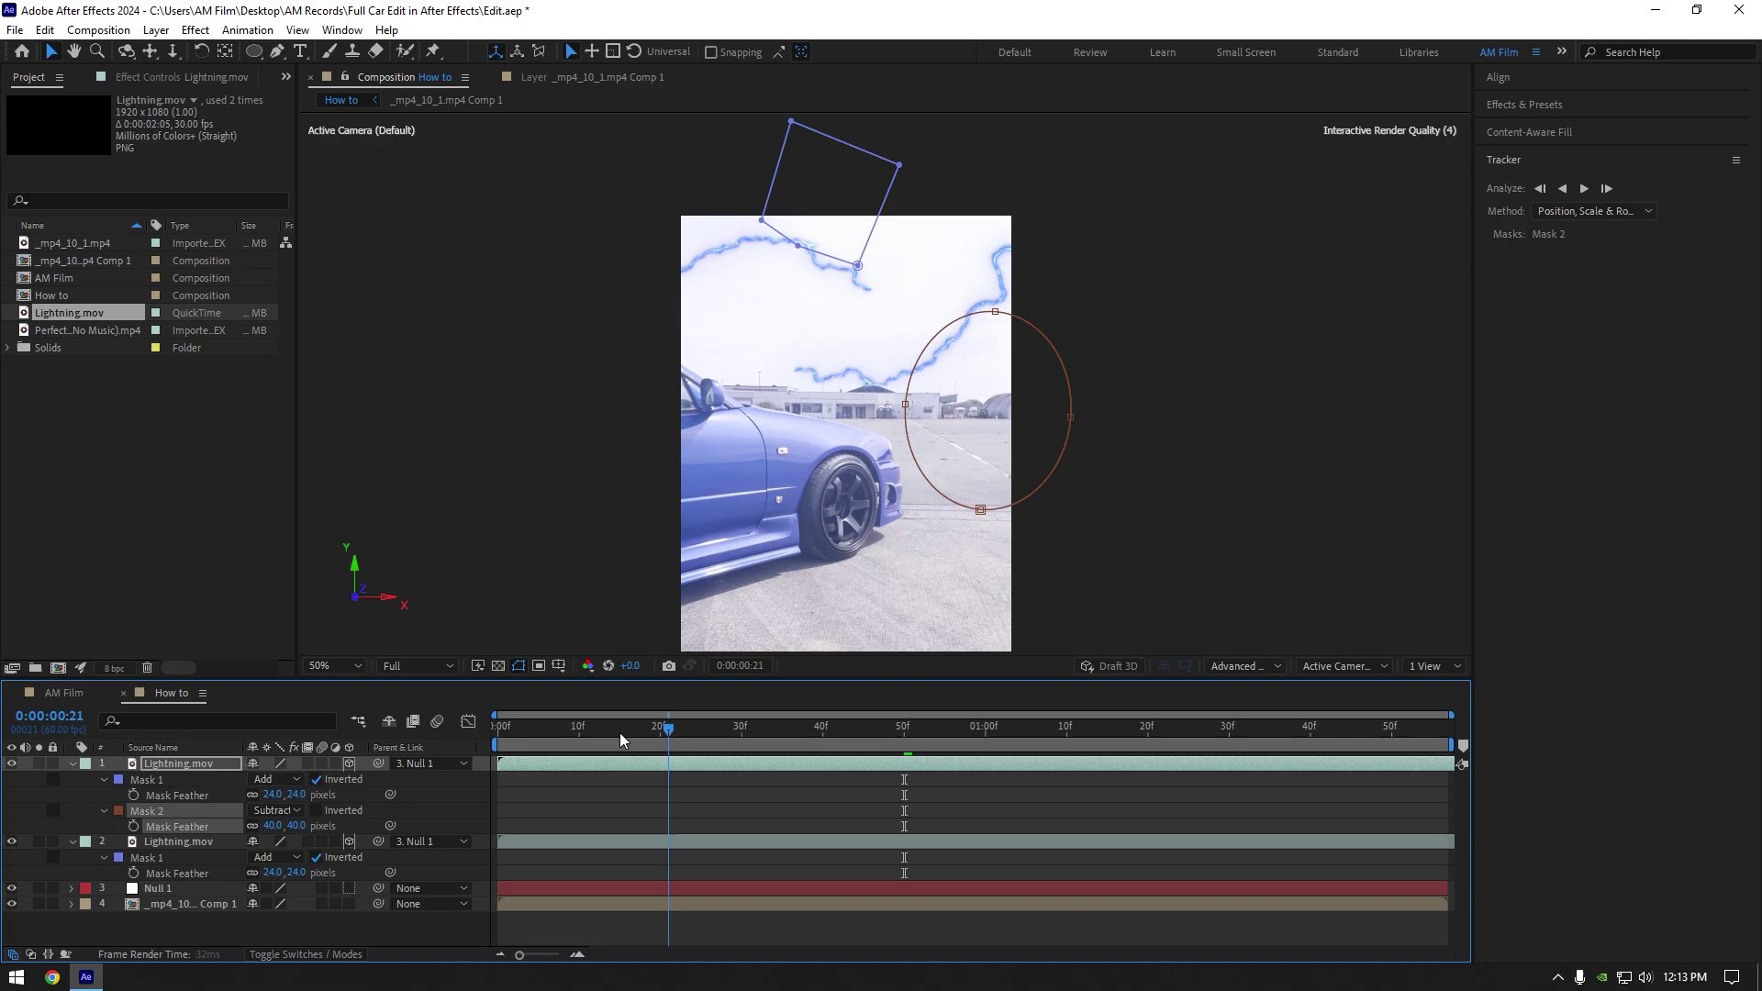
{"action": "key", "text": "Home"}
{"action": "key", "text": "space"}
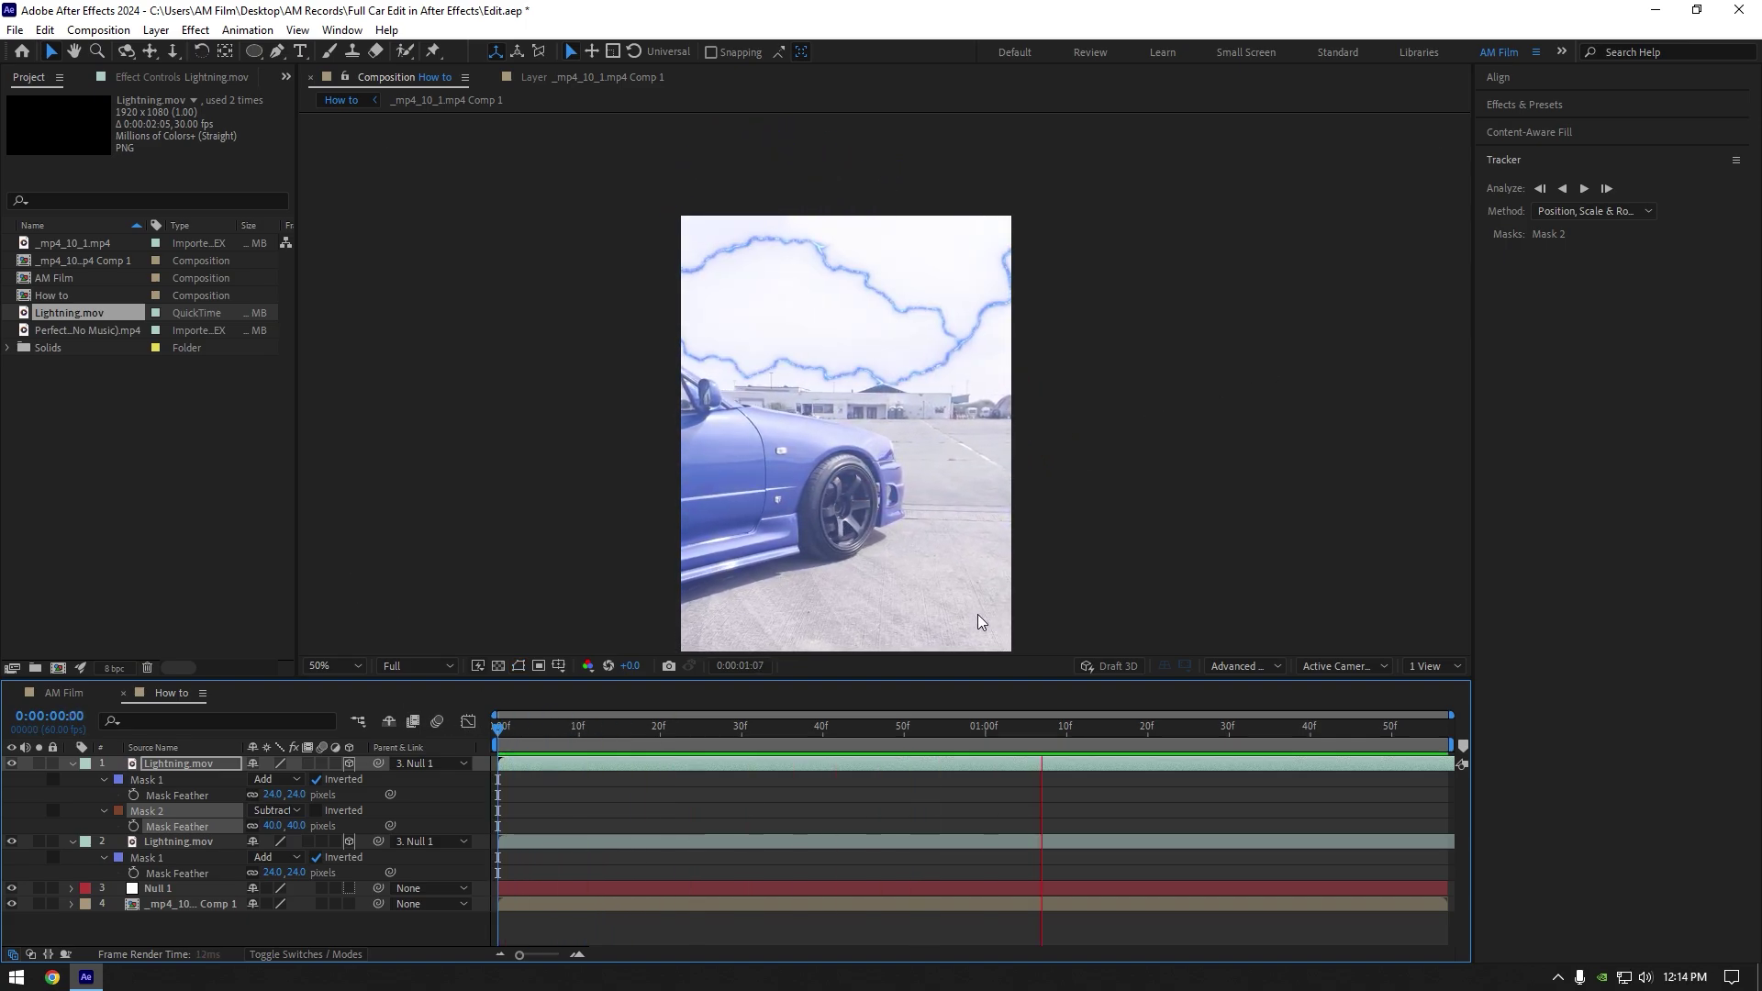
{"action": "key", "text": "space"}
{"action": "mouse_move", "coordinate": [1064, 729]}
{"action": "left_mouse_down"}
{"action": "mouse_move", "coordinate": [995, 734]}
{"action": "mouse_move", "coordinate": [1037, 731]}
{"action": "left_mouse_up"}
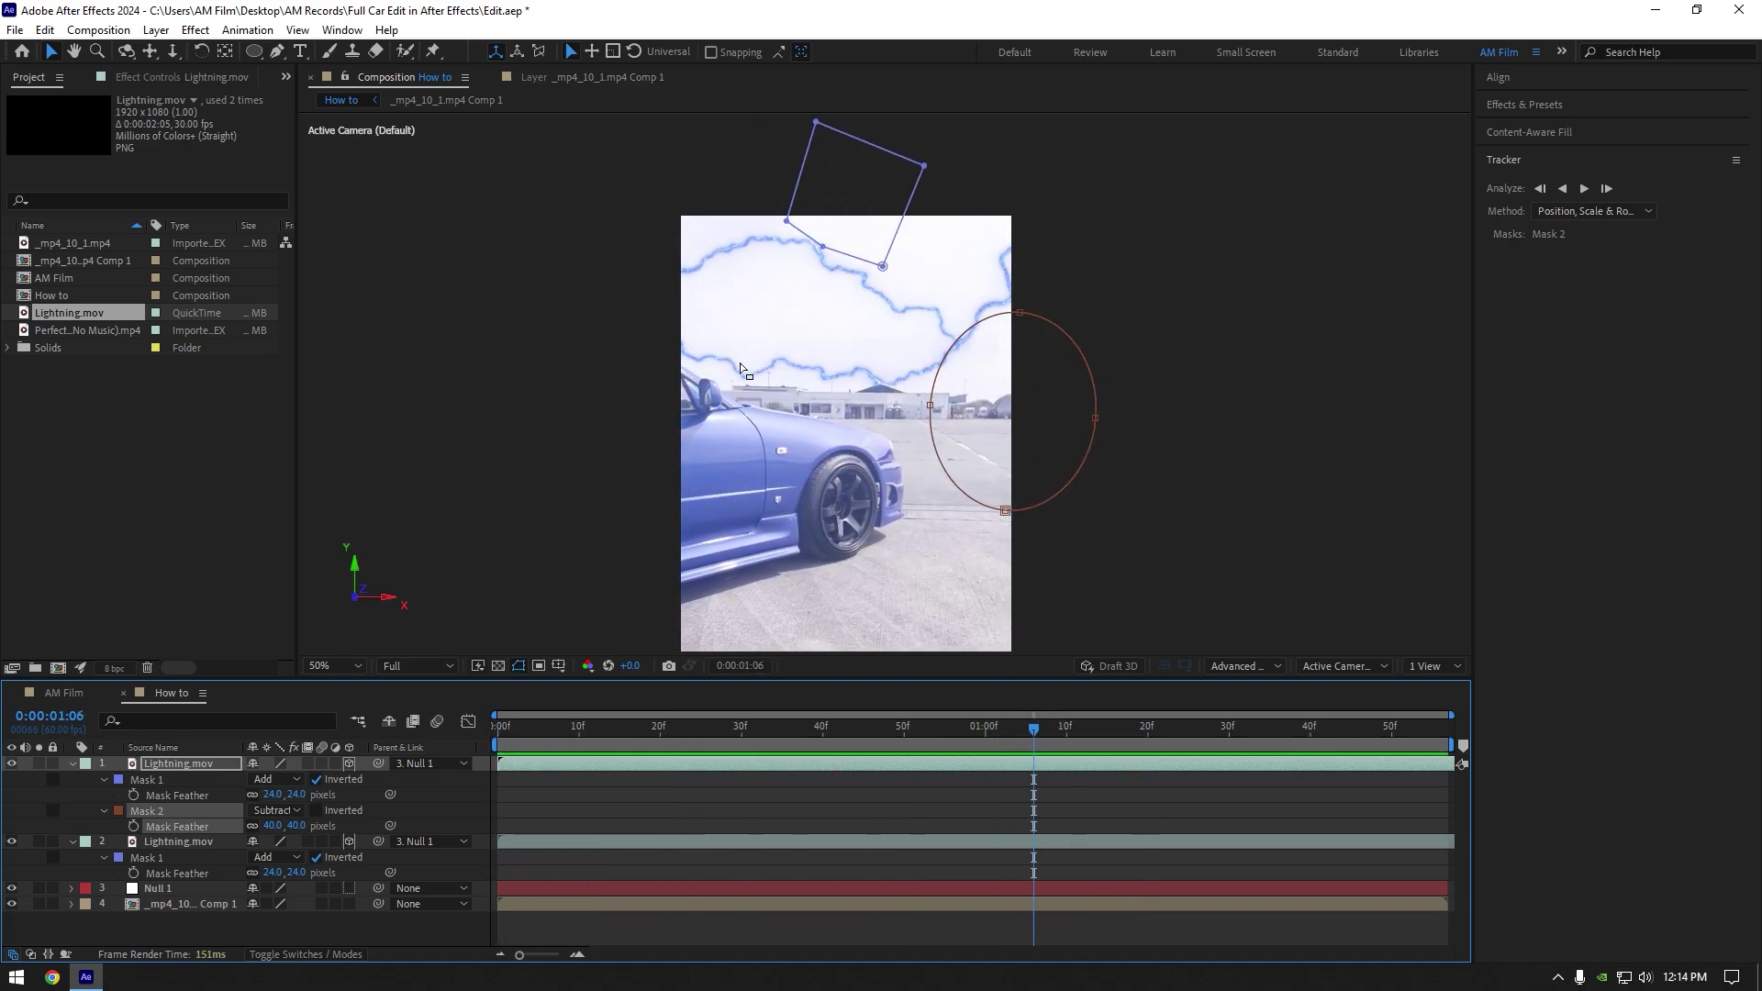
- Apply Color Balance (HLS) with Hue 75° to the top Lightning layer to turn its bolt pink
{"action": "left_click", "coordinate": [1027, 763]}
{"action": "key", "text": "ctrl+space"}
{"action": "type", "text": "hls"}
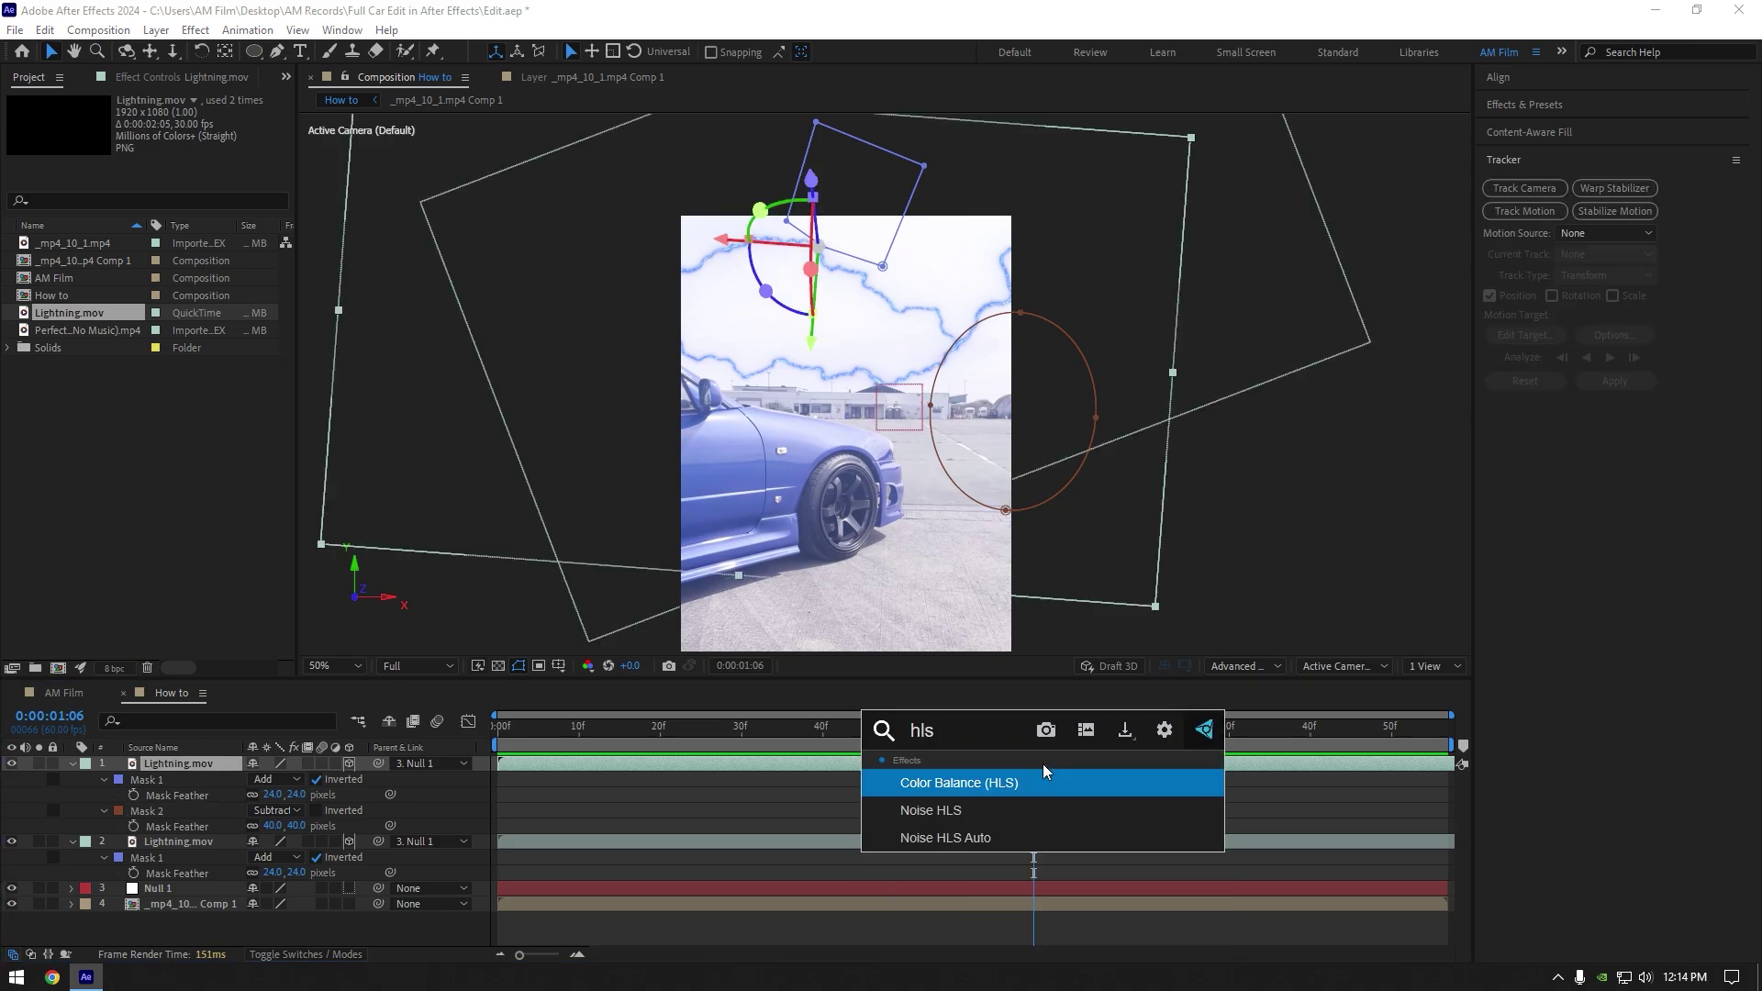
{"action": "left_click", "coordinate": [999, 782]}
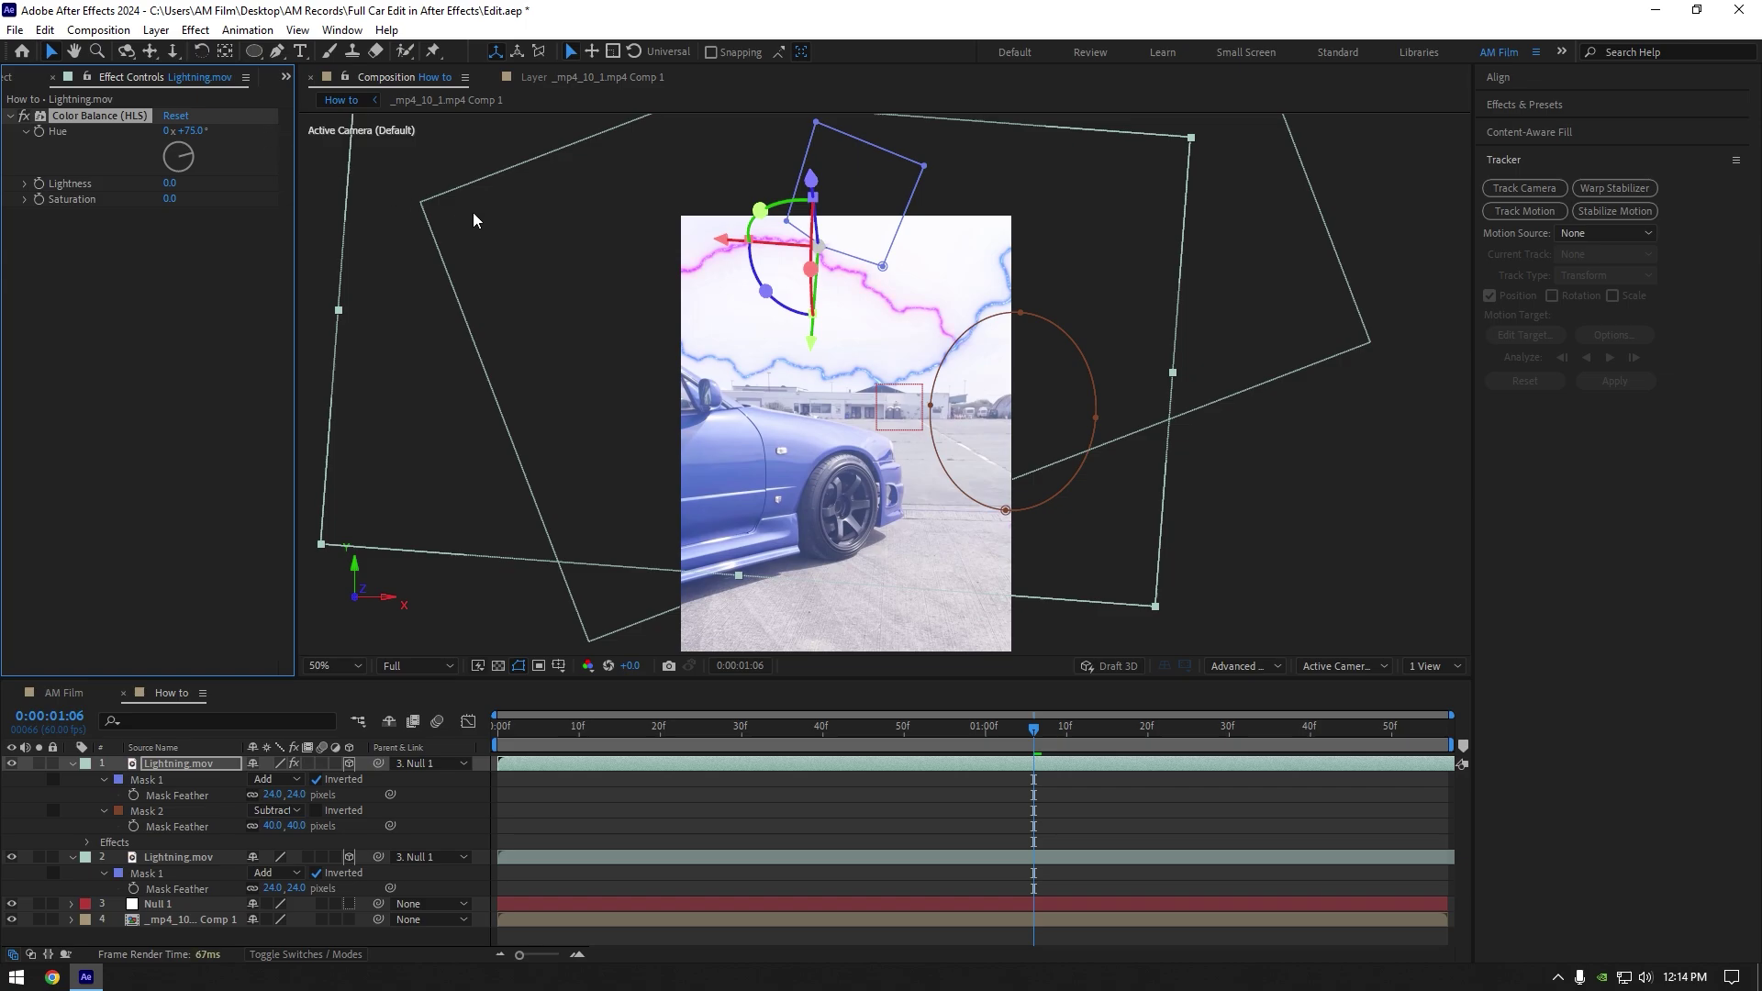
- Apply Deep Glow to both the top and second Lightning layers
{"action": "left_click", "coordinate": [1032, 763]}
{"action": "key", "text": "ctrl+space"}
{"action": "type", "text": "deep"}
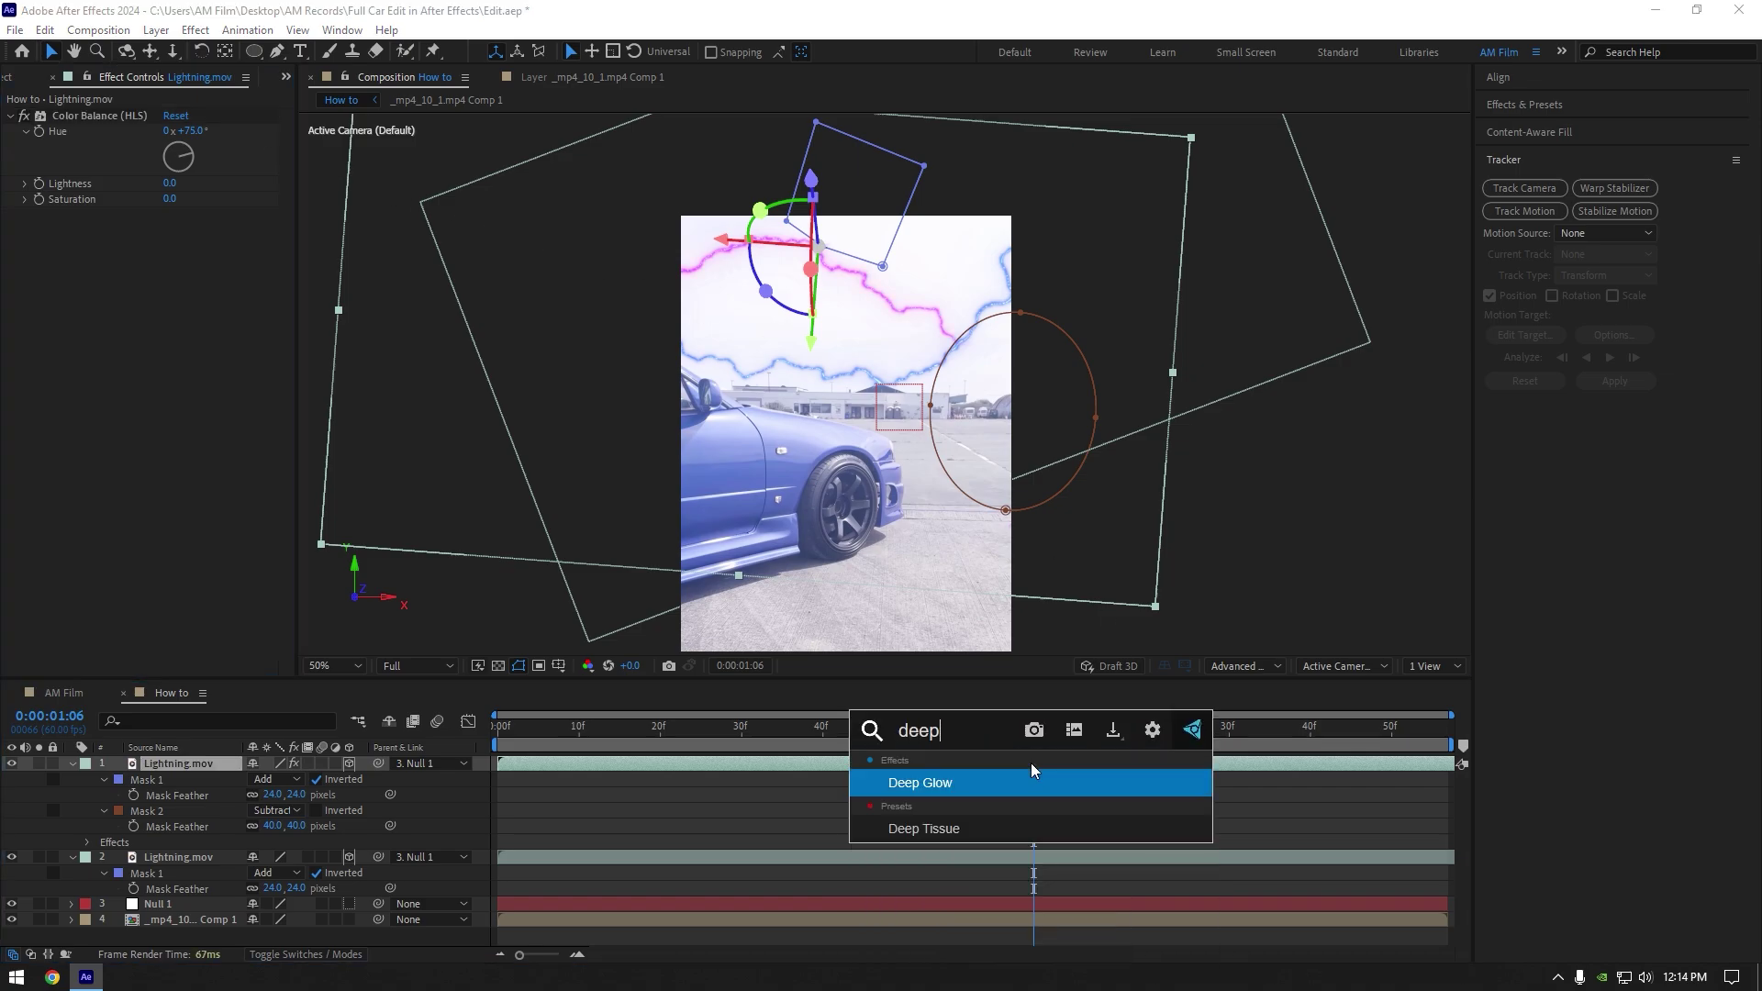
{"action": "key", "text": "Return"}
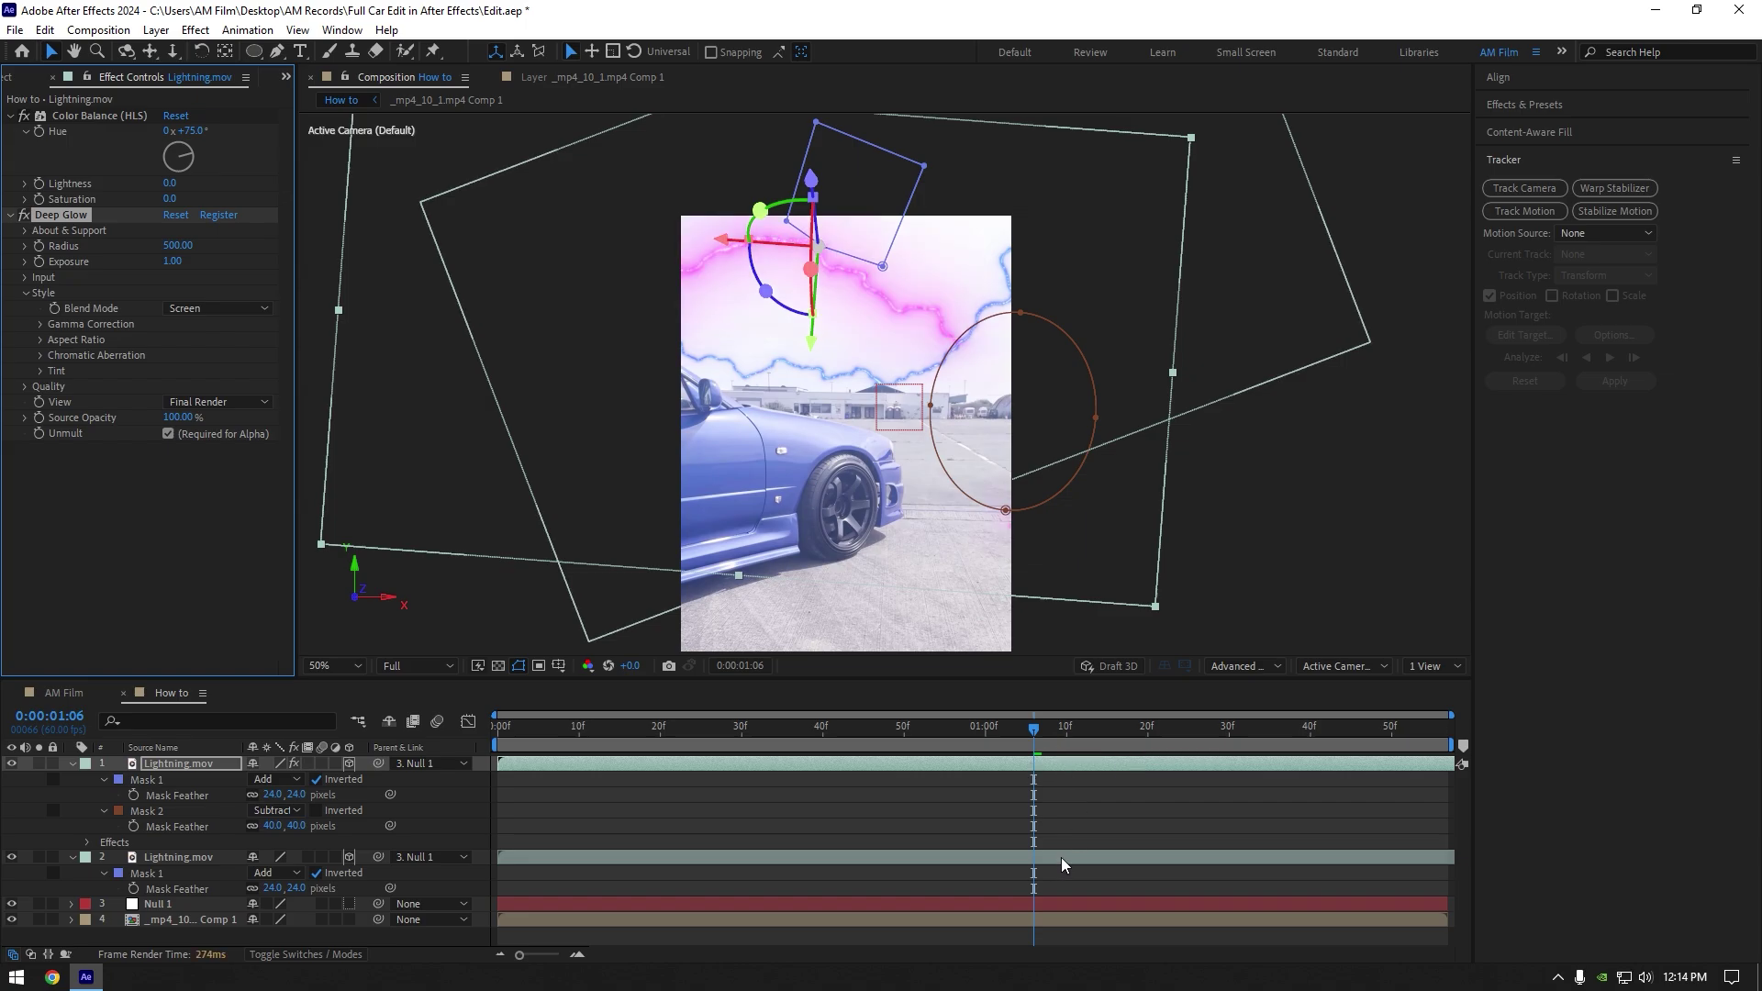
{"action": "left_click", "coordinate": [1061, 857]}
{"action": "key", "text": "ctrl+space"}
{"action": "type", "text": "deep"}
{"action": "key", "text": "Return"}
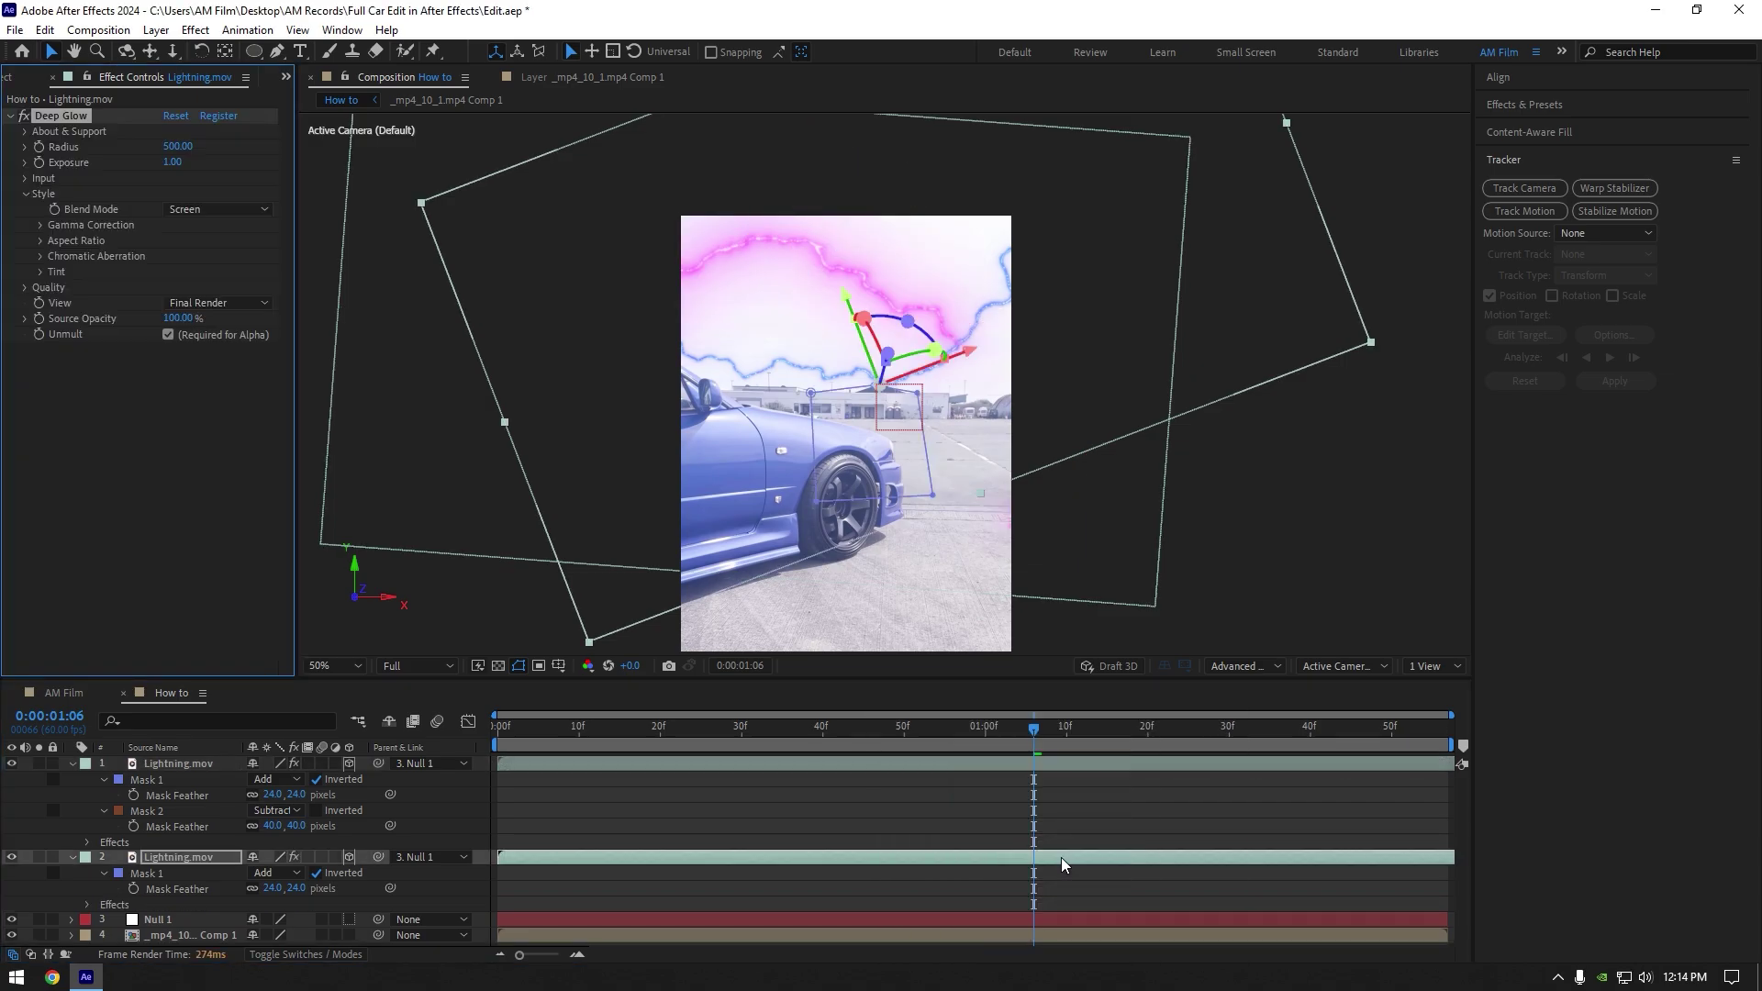
- Return to the first frame, set viewer magnification to Fit, and preview the glowing bolts
{"action": "left_click_drag", "start_coordinate": [1034, 729], "coordinate": [497, 730]}
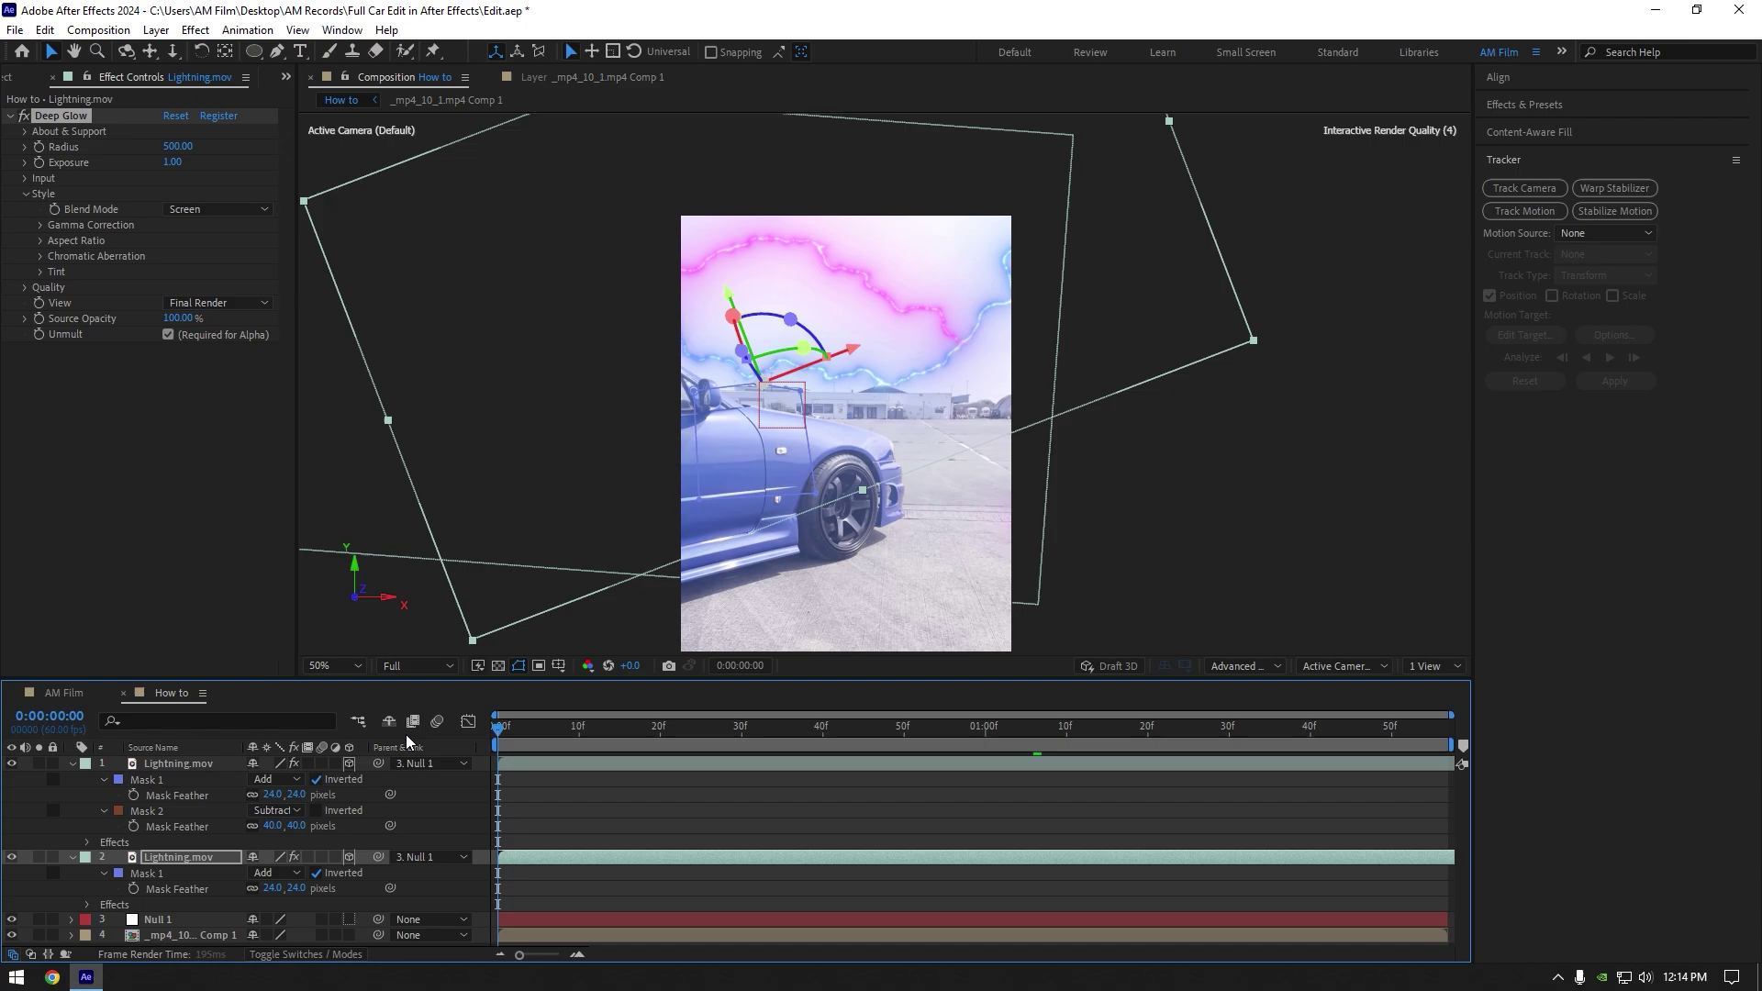
{"action": "left_click", "coordinate": [347, 667]}
{"action": "left_click", "coordinate": [351, 351]}
{"action": "key", "text": "space"}
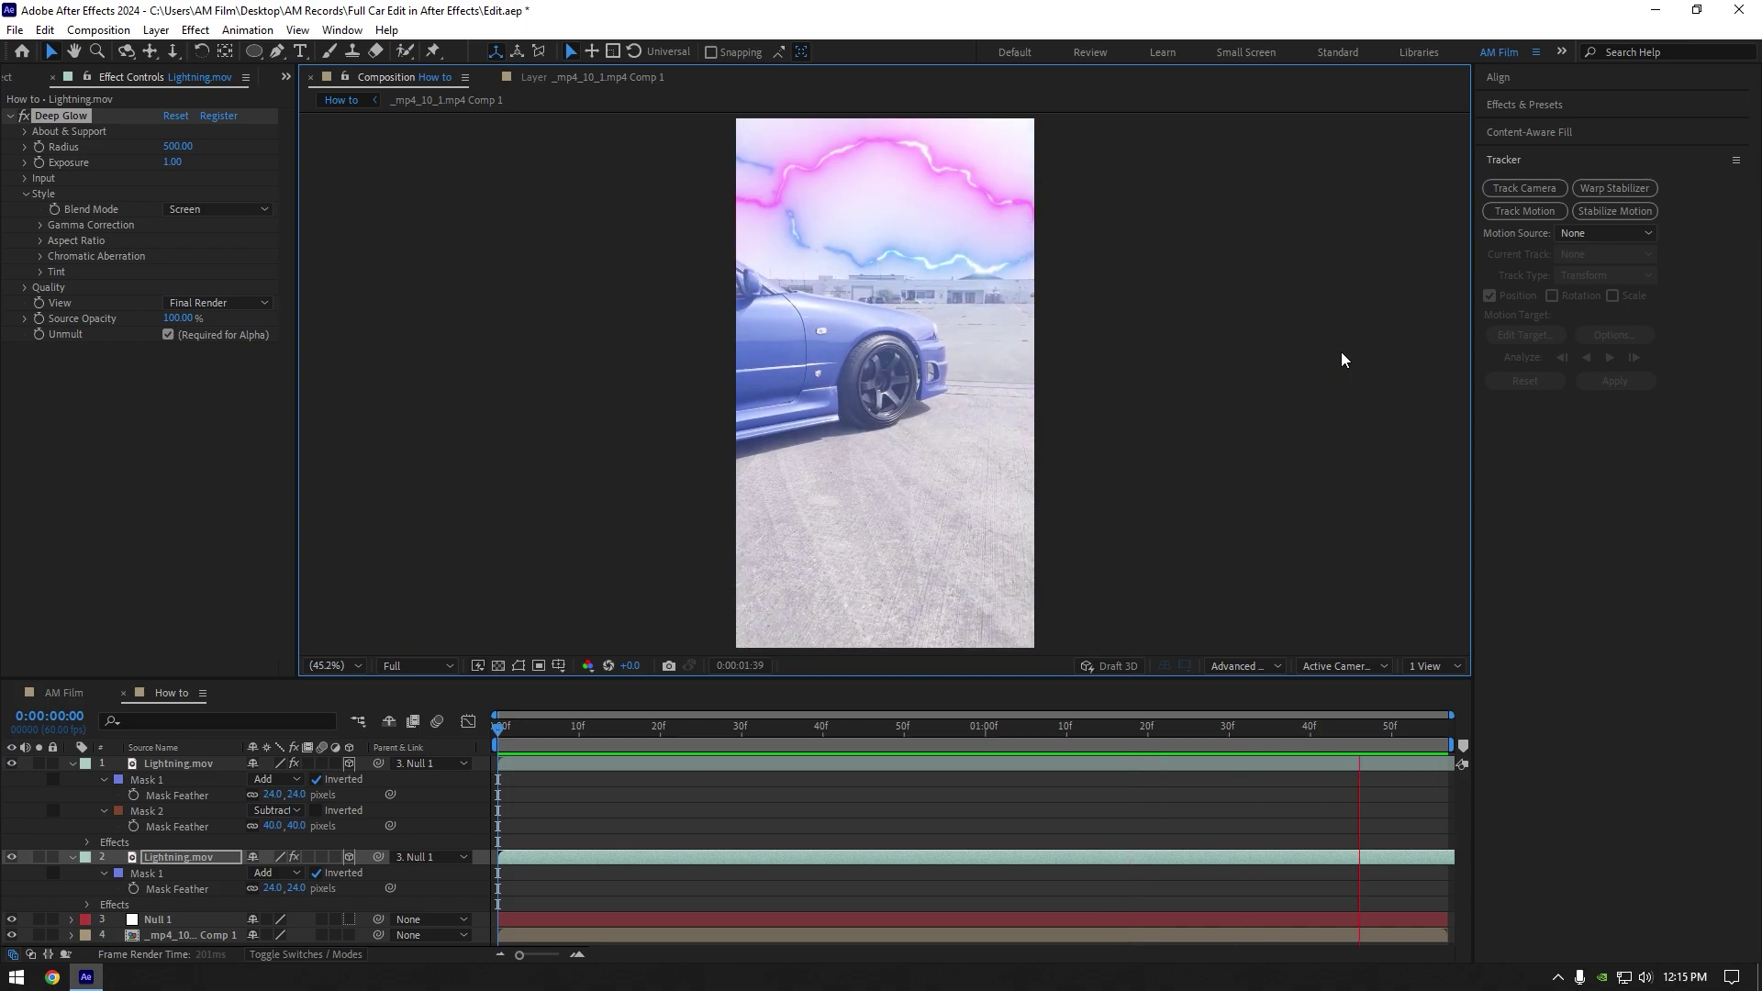
{"action": "key", "text": "space"}
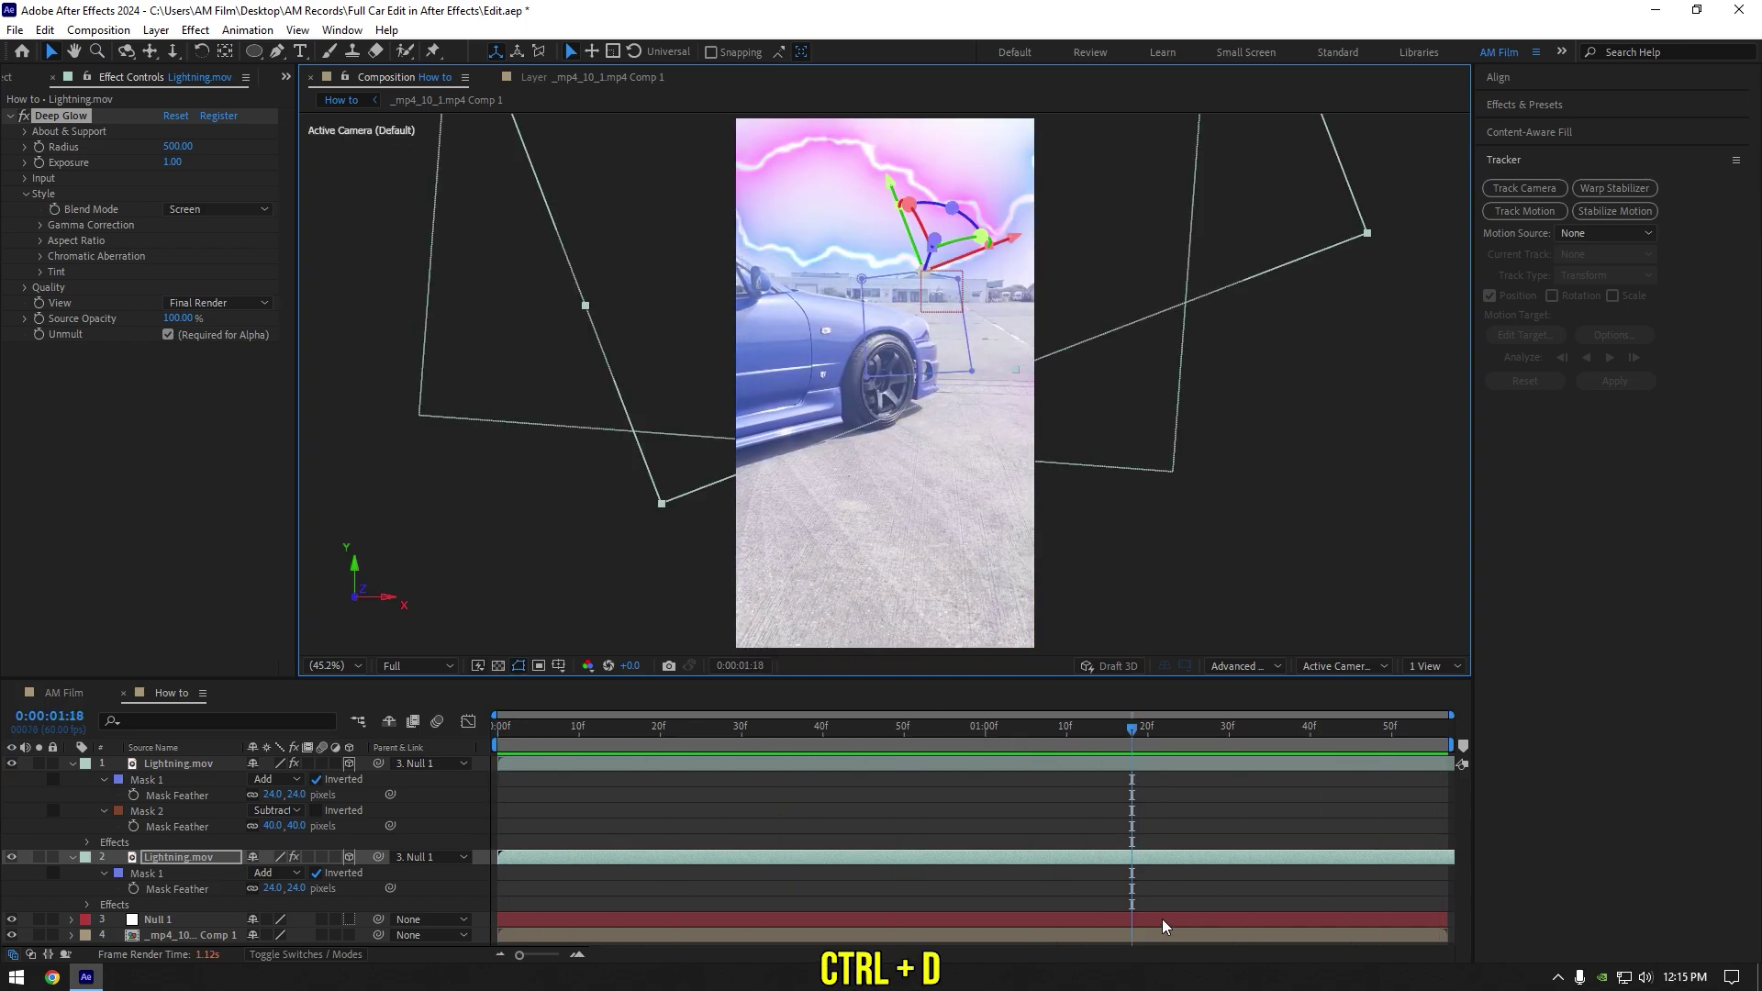
- Duplicate the car footage layer, move the copy to the top, and rename it 'Car only'
{"action": "left_click", "coordinate": [1046, 936]}
{"action": "key", "text": "ctrl+d"}
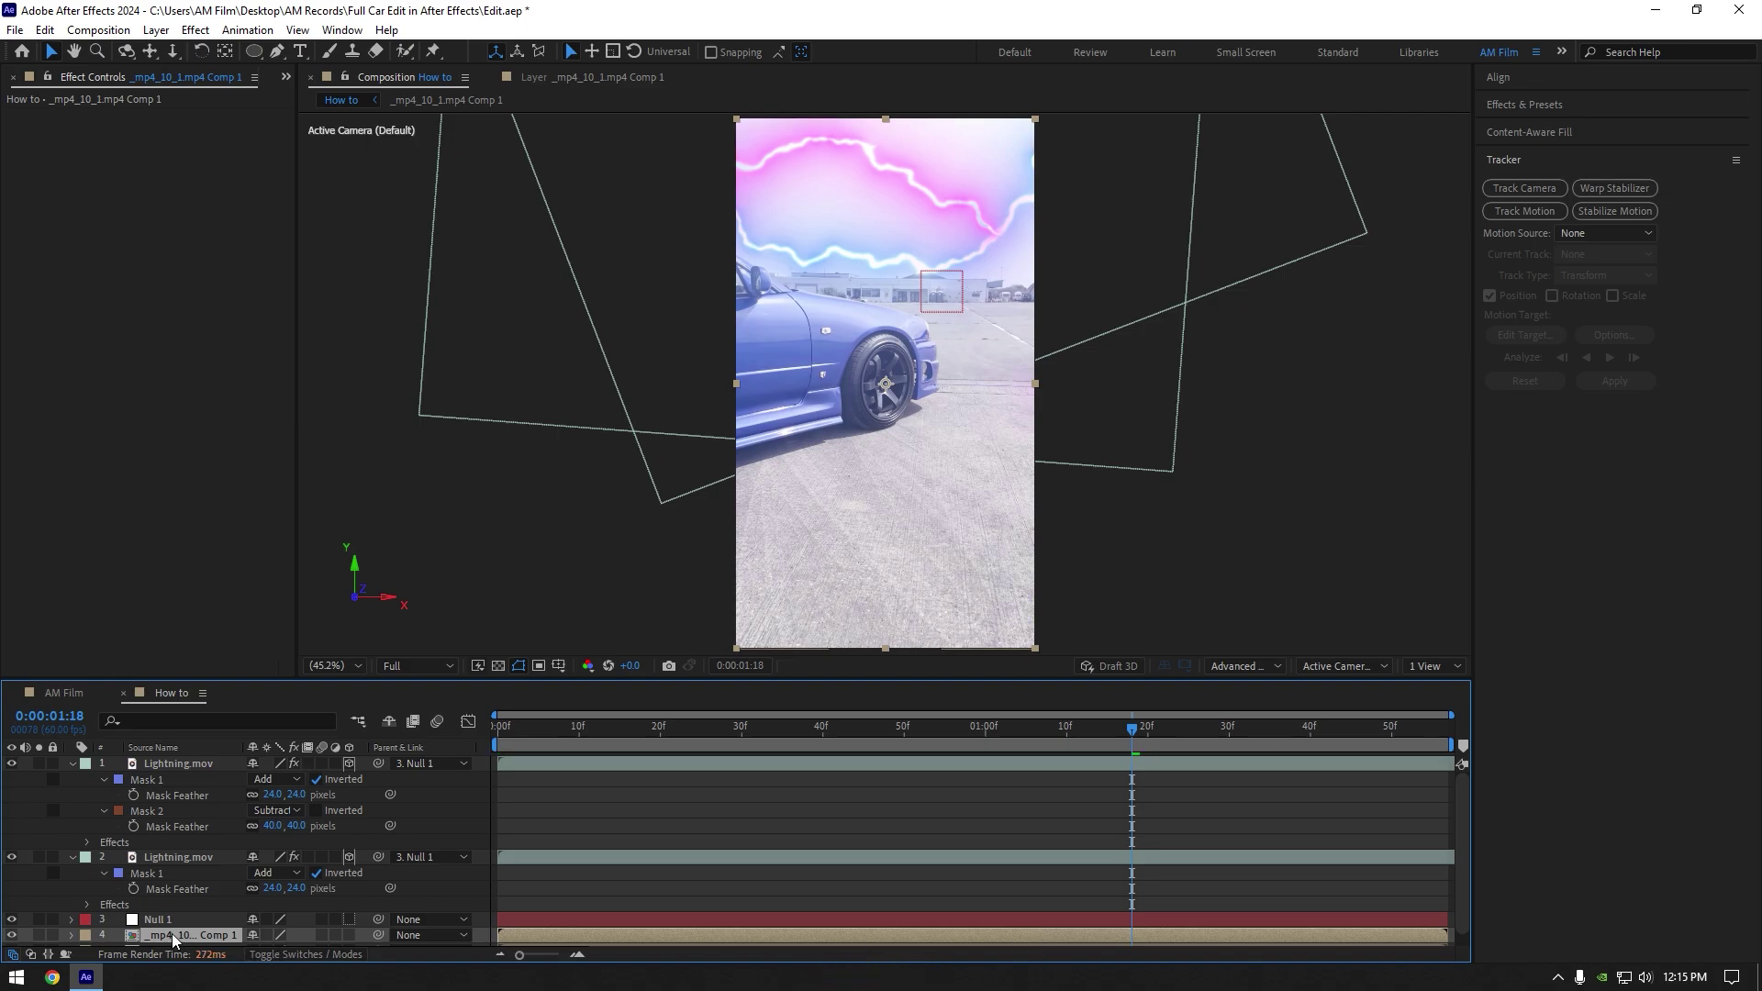
{"action": "left_click_drag", "start_coordinate": [173, 934], "coordinate": [173, 758]}
{"action": "right_click", "coordinate": [173, 758]}
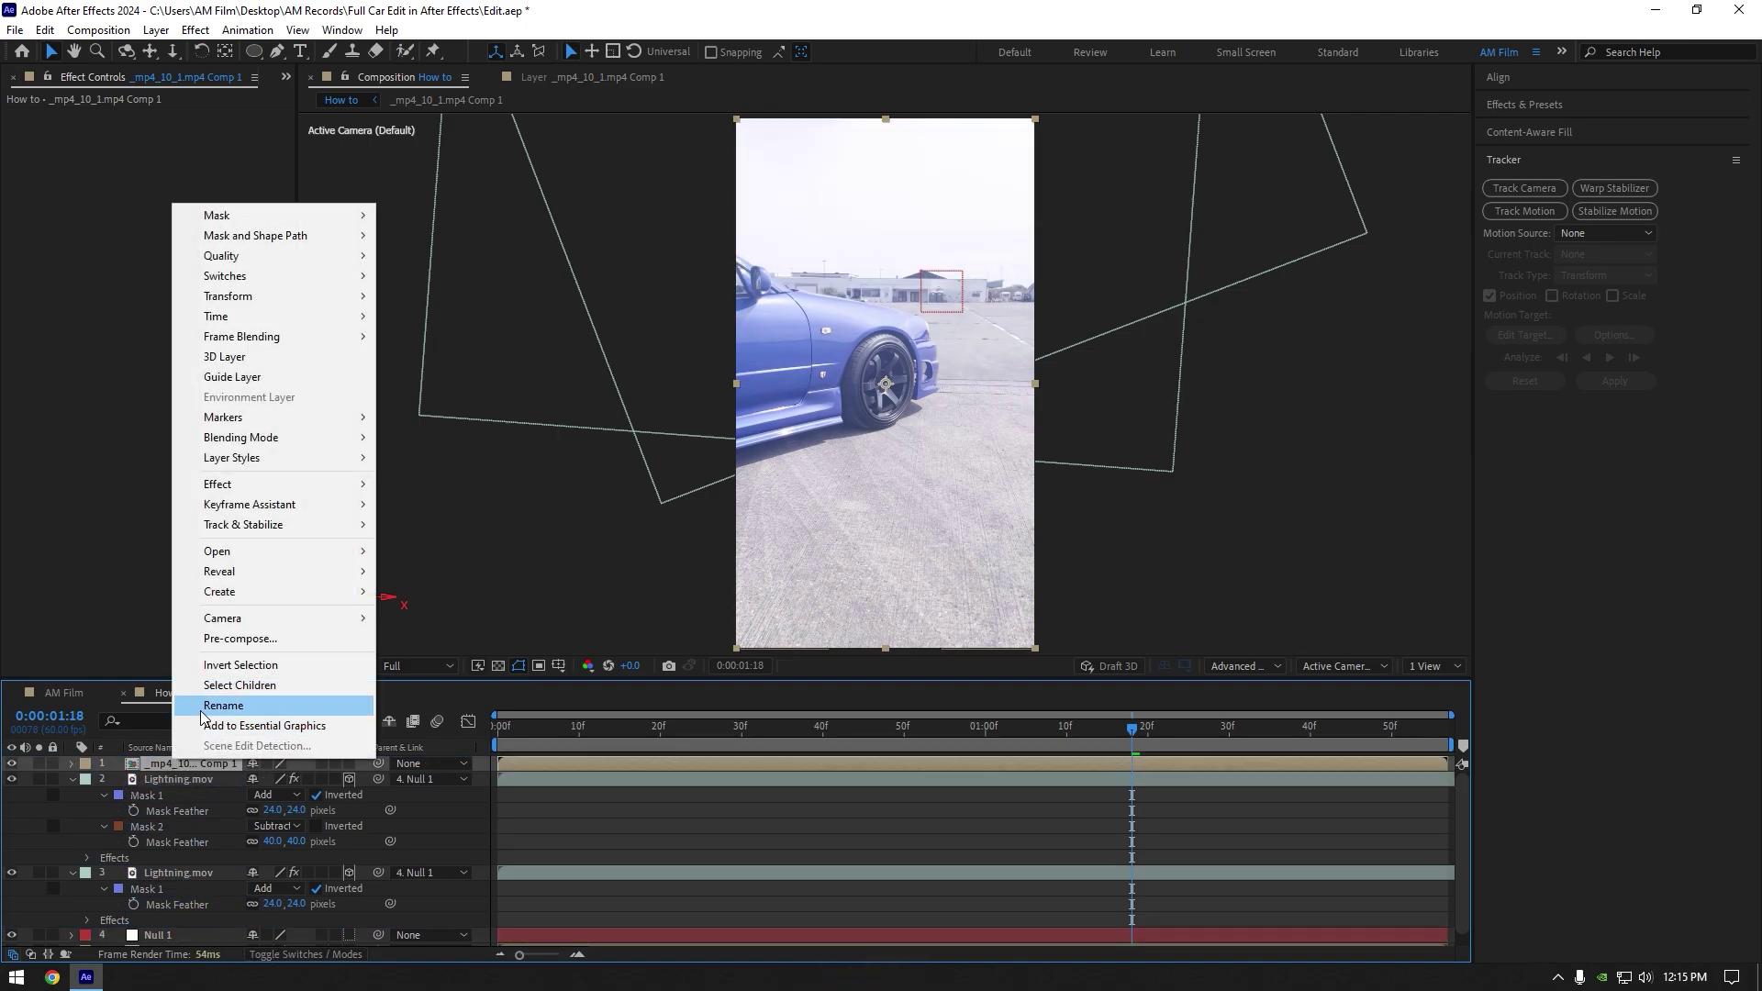
{"action": "left_click", "coordinate": [276, 746]}
{"action": "type", "text": "Car only"}
{"action": "key", "text": "Return"}
- Return to the first frame and inspect Car only's Tracker 1 before rotoscoping
{"action": "key", "text": "Home"}
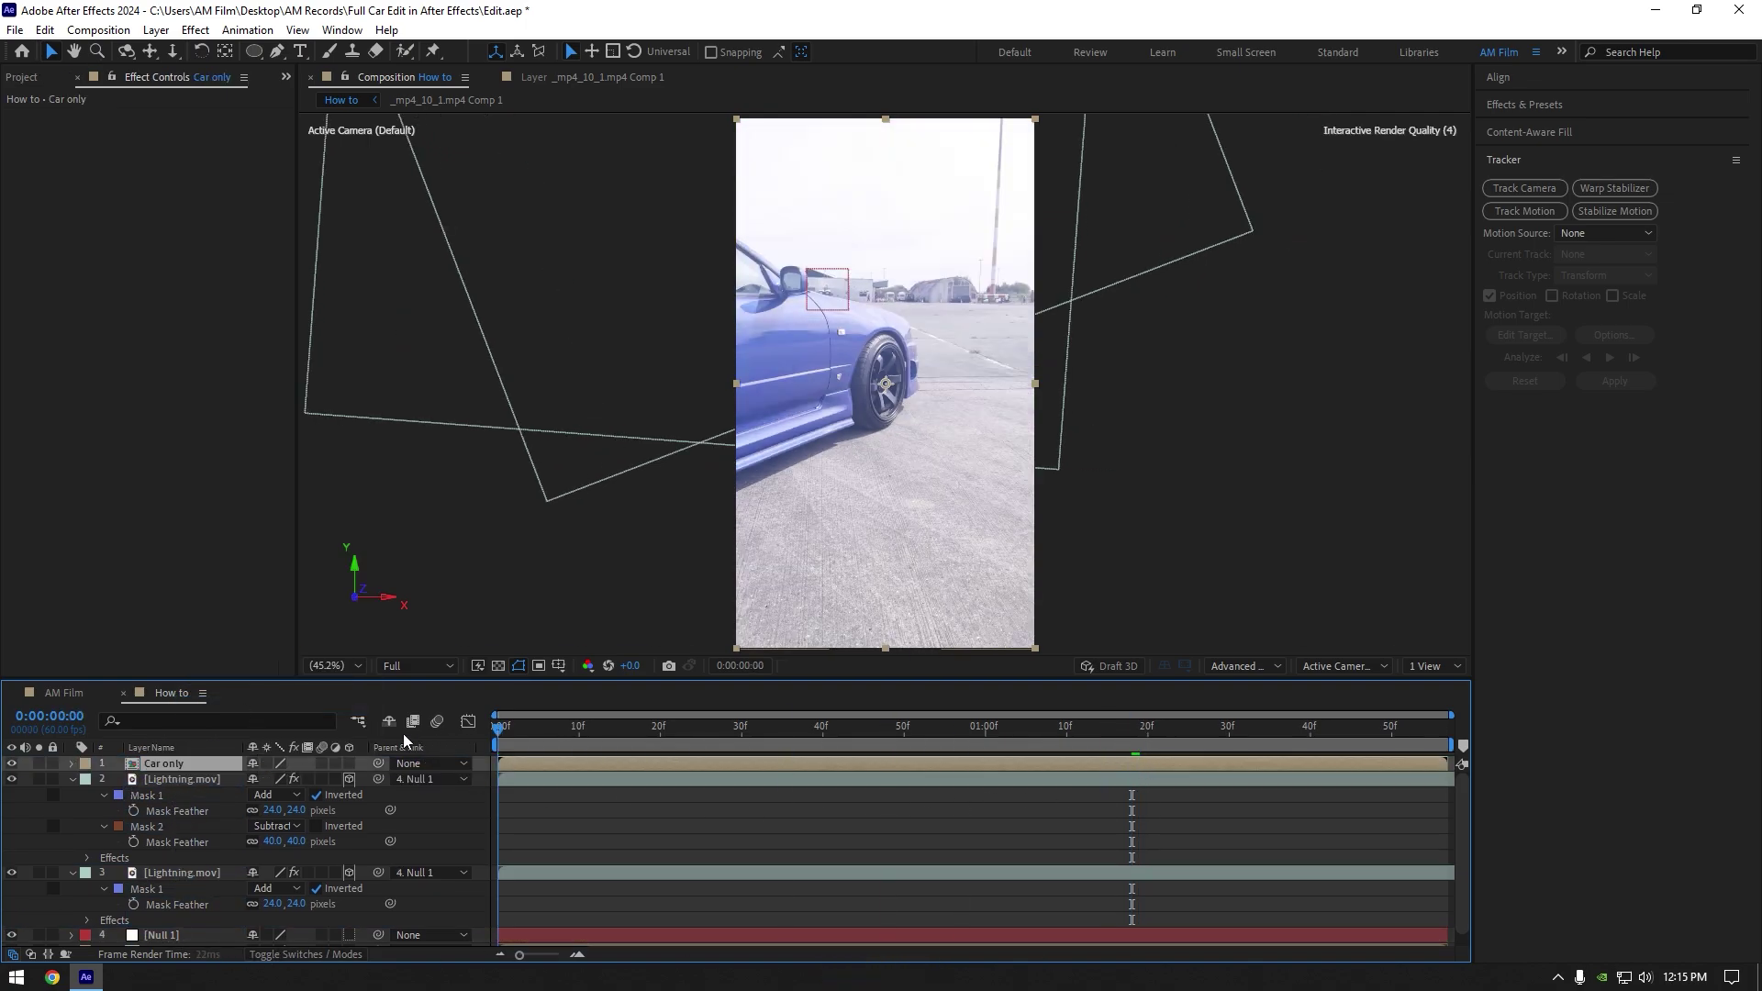
{"action": "left_click", "coordinate": [70, 761]}
{"action": "left_click", "coordinate": [87, 779]}
{"action": "left_click", "coordinate": [138, 795]}
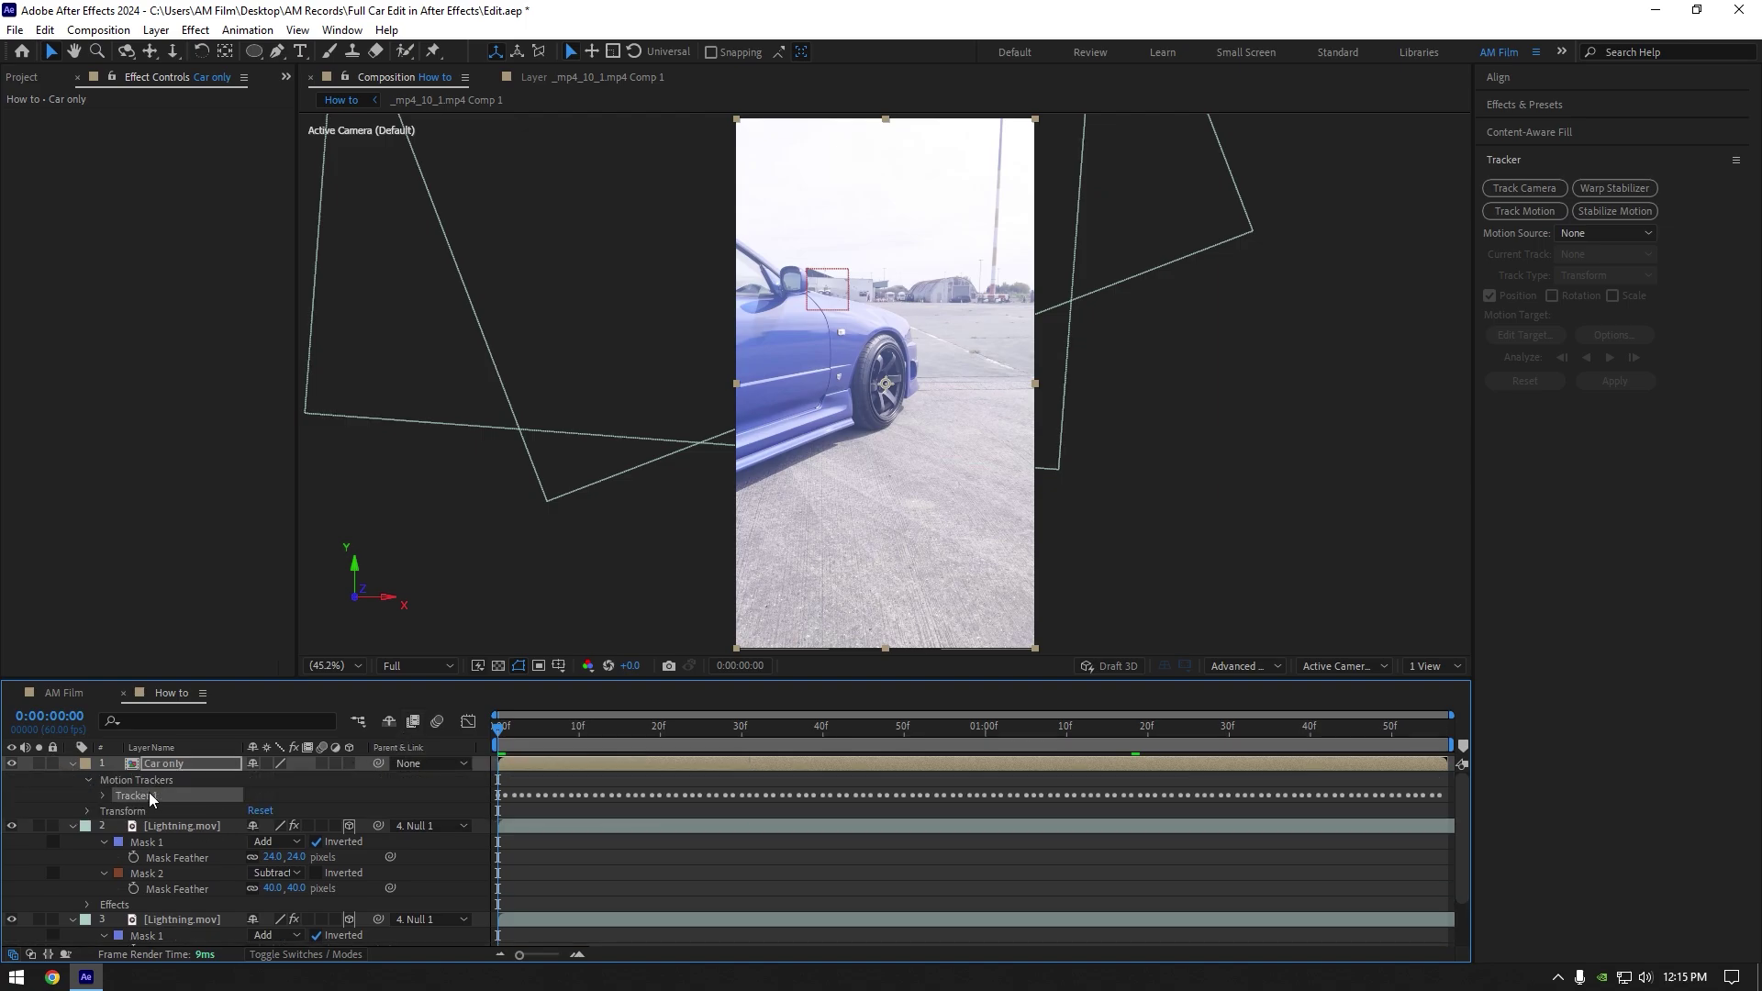
{"action": "left_click", "coordinate": [73, 764]}
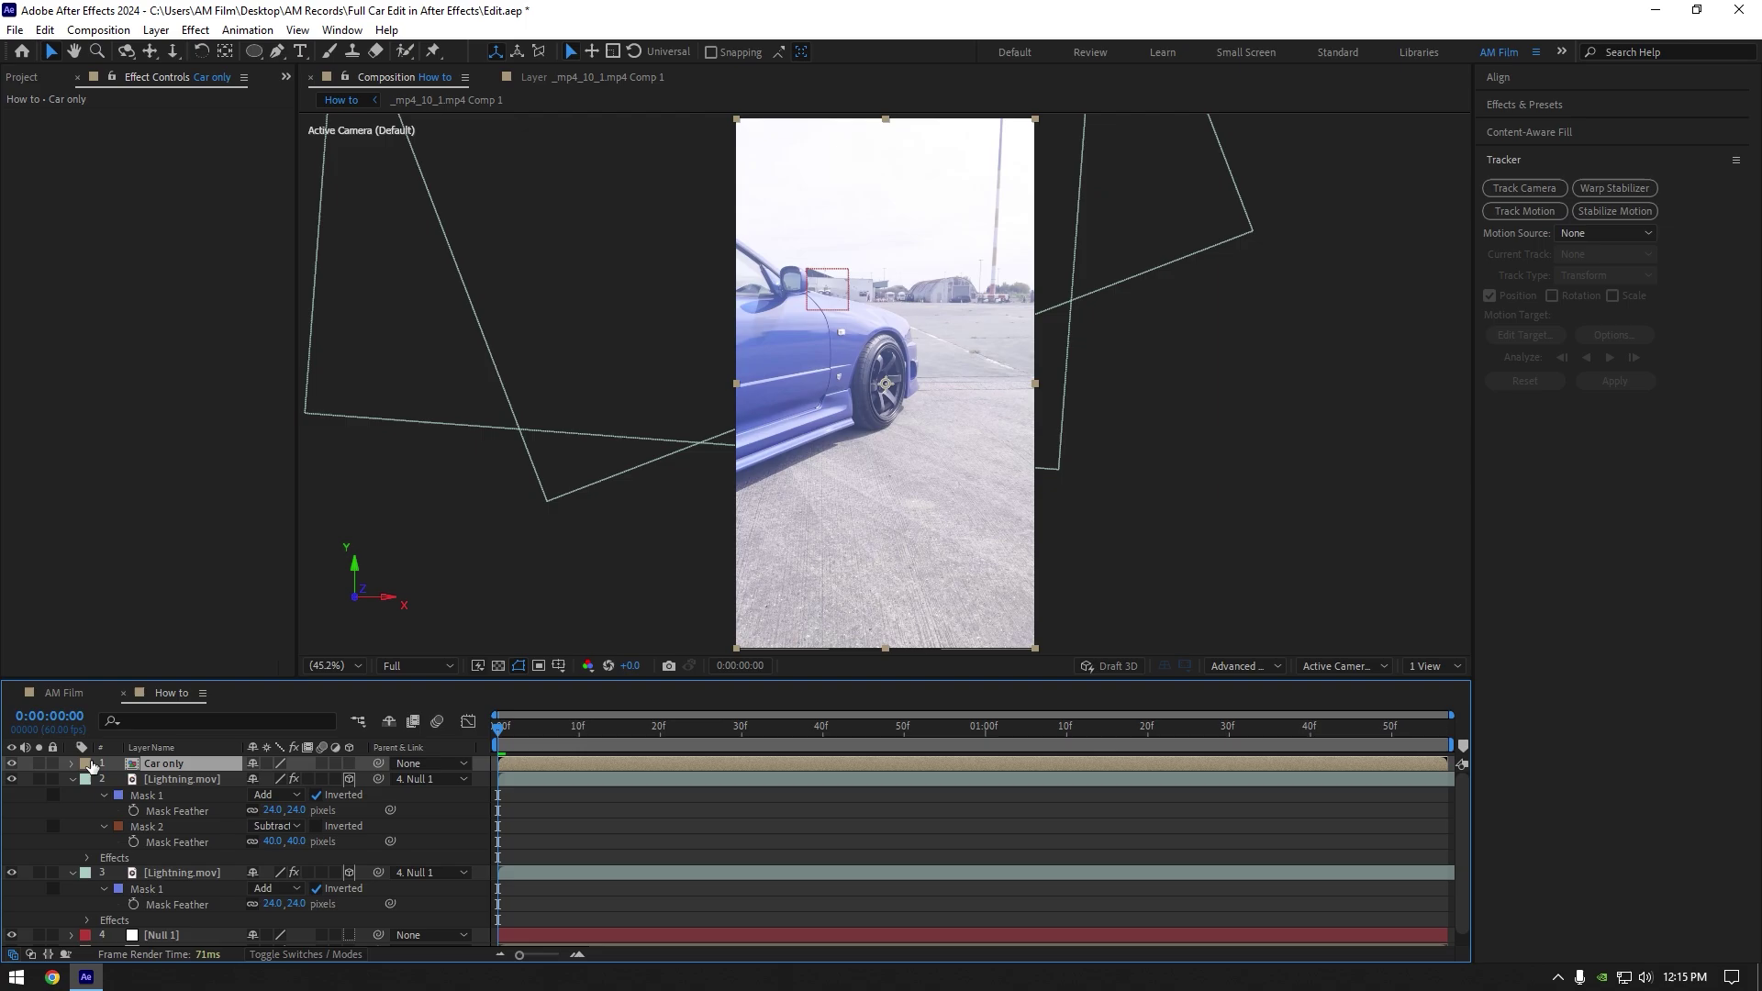
{"action": "left_click", "coordinate": [405, 52]}
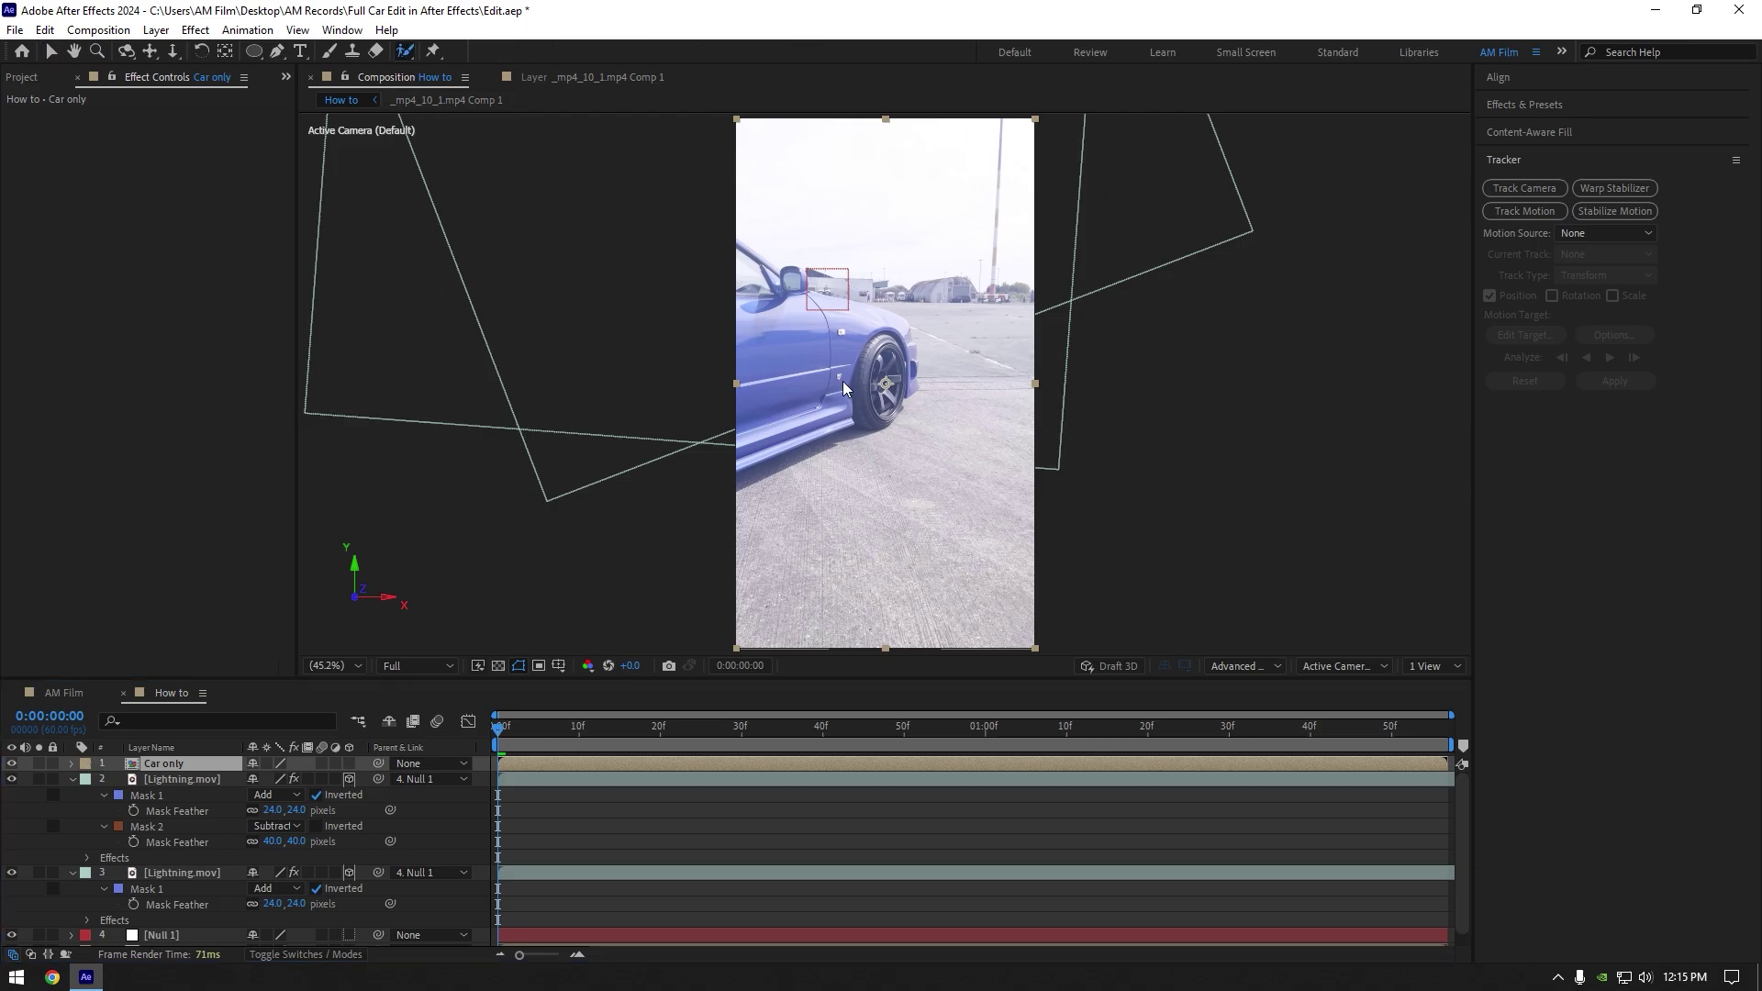
- Refine the Car only roto selection, set Feather to 8.0, freeze it, and return to How to
{"action": "double_click", "coordinate": [868, 471]}
{"action": "left_click_drag", "start_coordinate": [849, 354], "coordinate": [715, 427]}
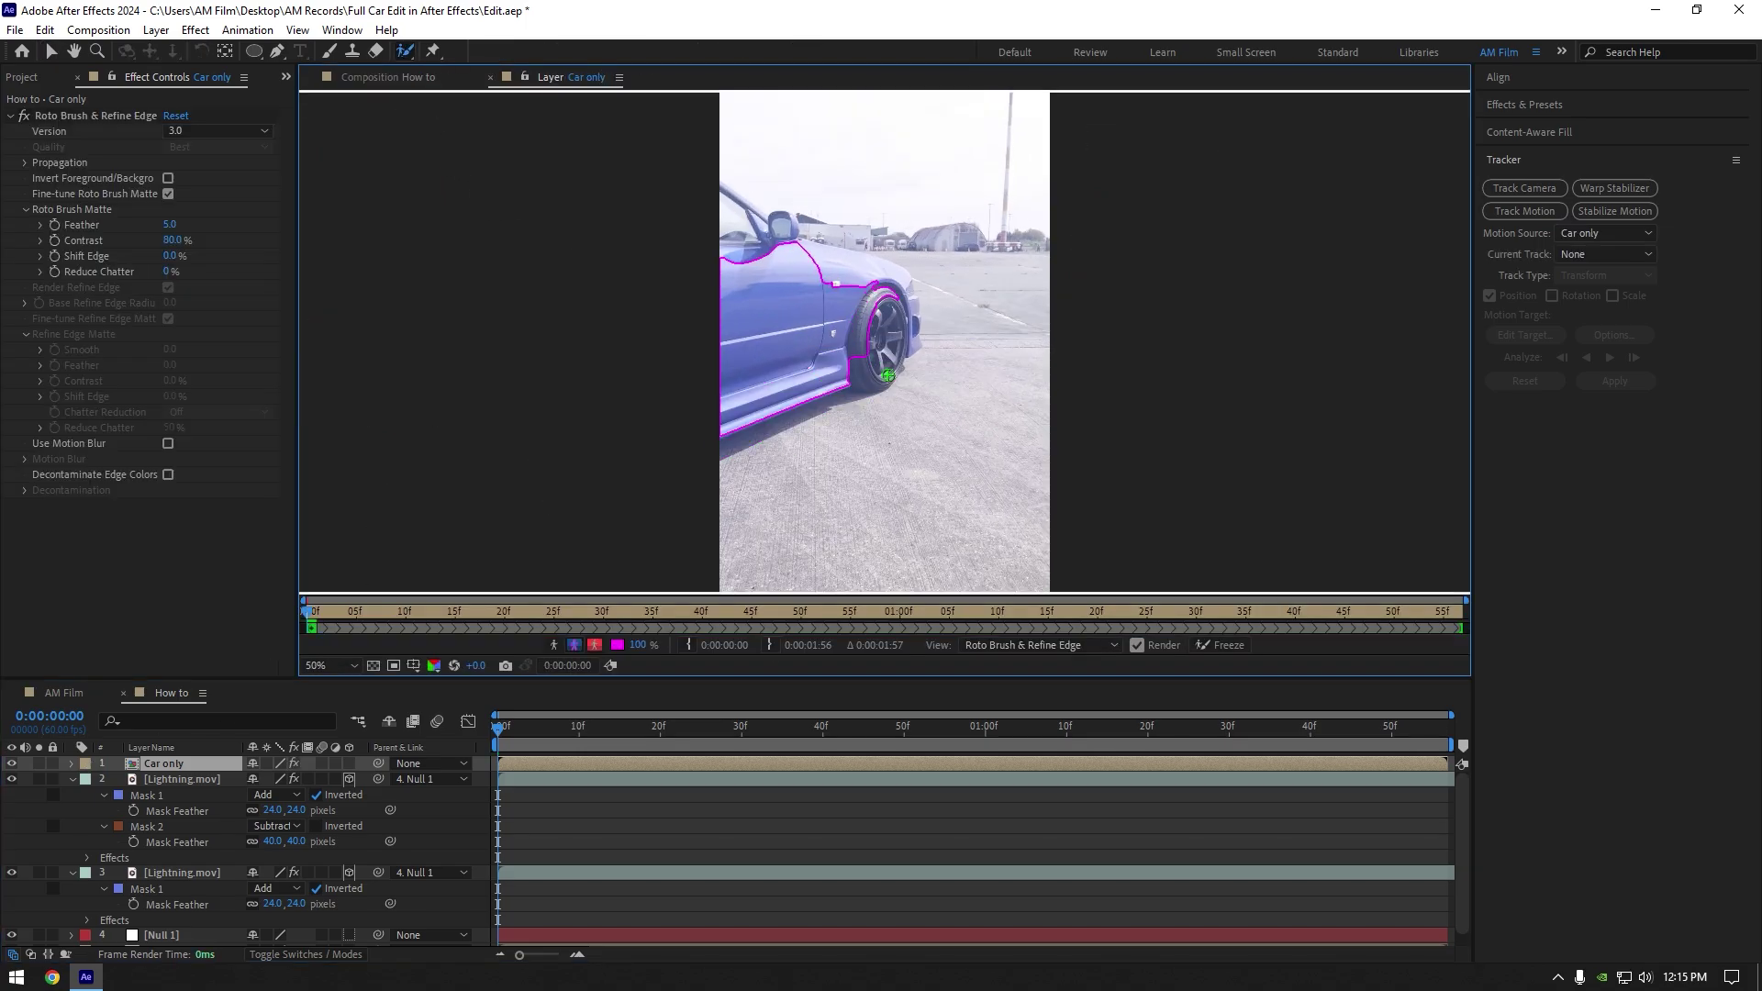
{"action": "scroll", "coordinate": [888, 376], "scroll_direction": "up", "scroll_amount": 2}
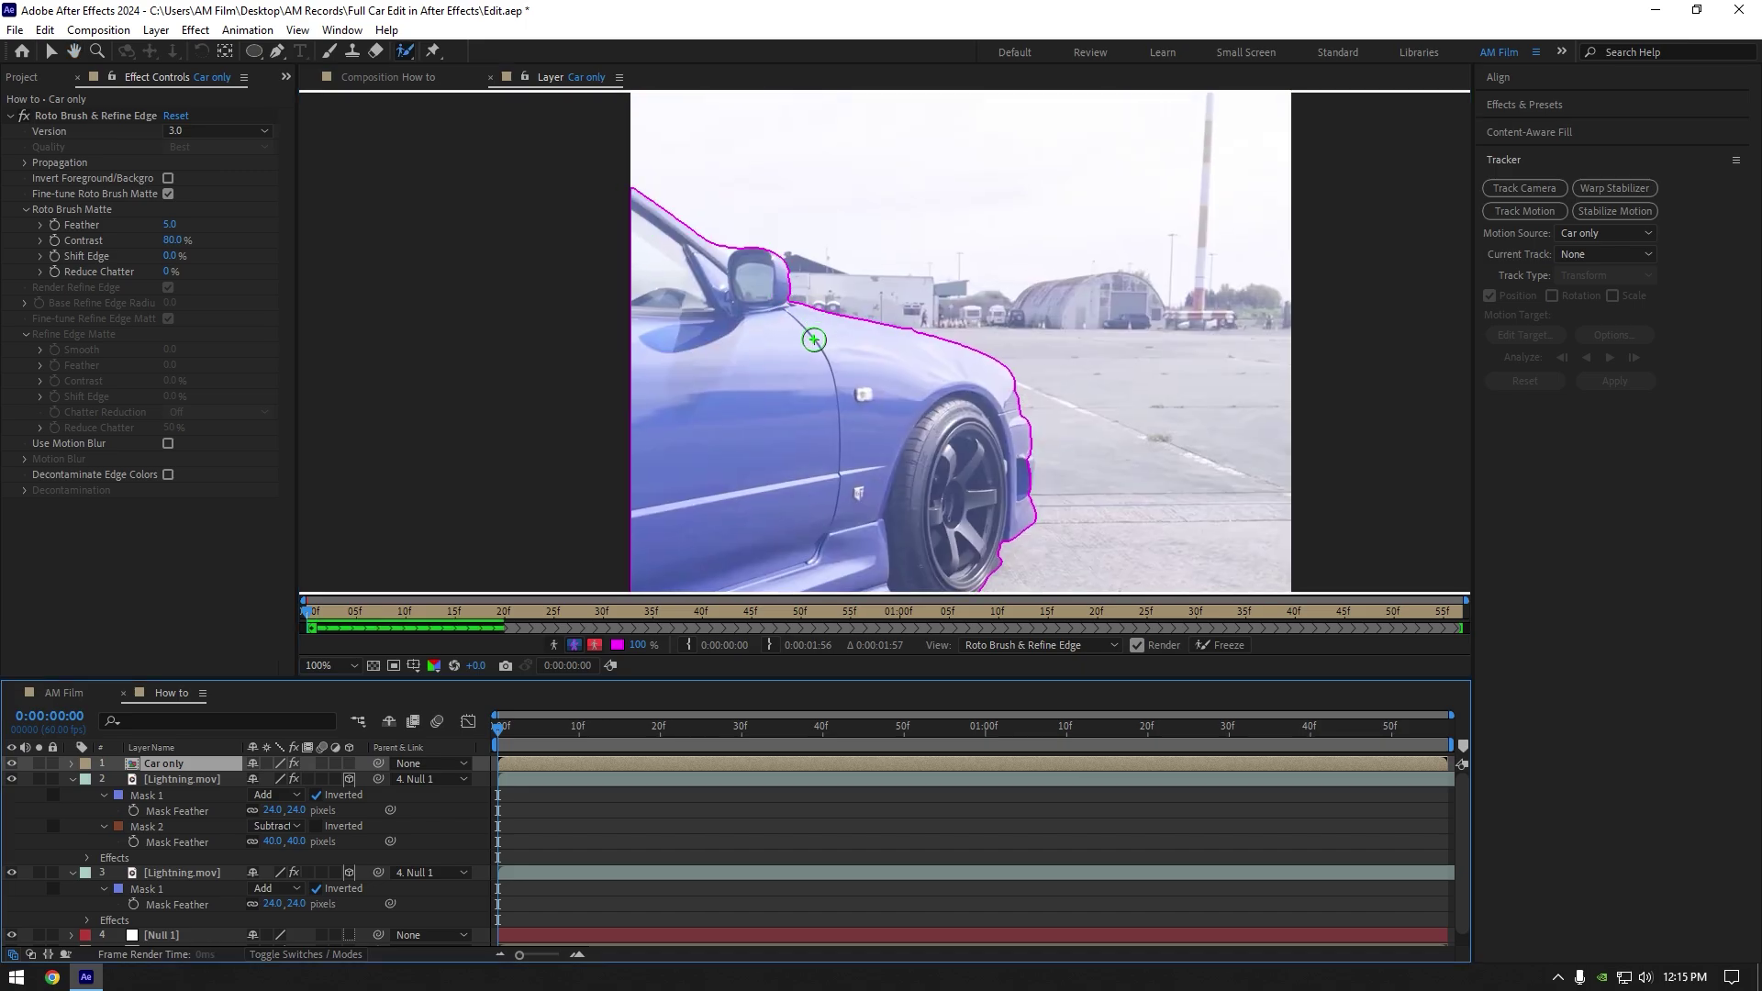
{"action": "left_click_drag", "start_coordinate": [174, 225], "coordinate": [177, 233]}
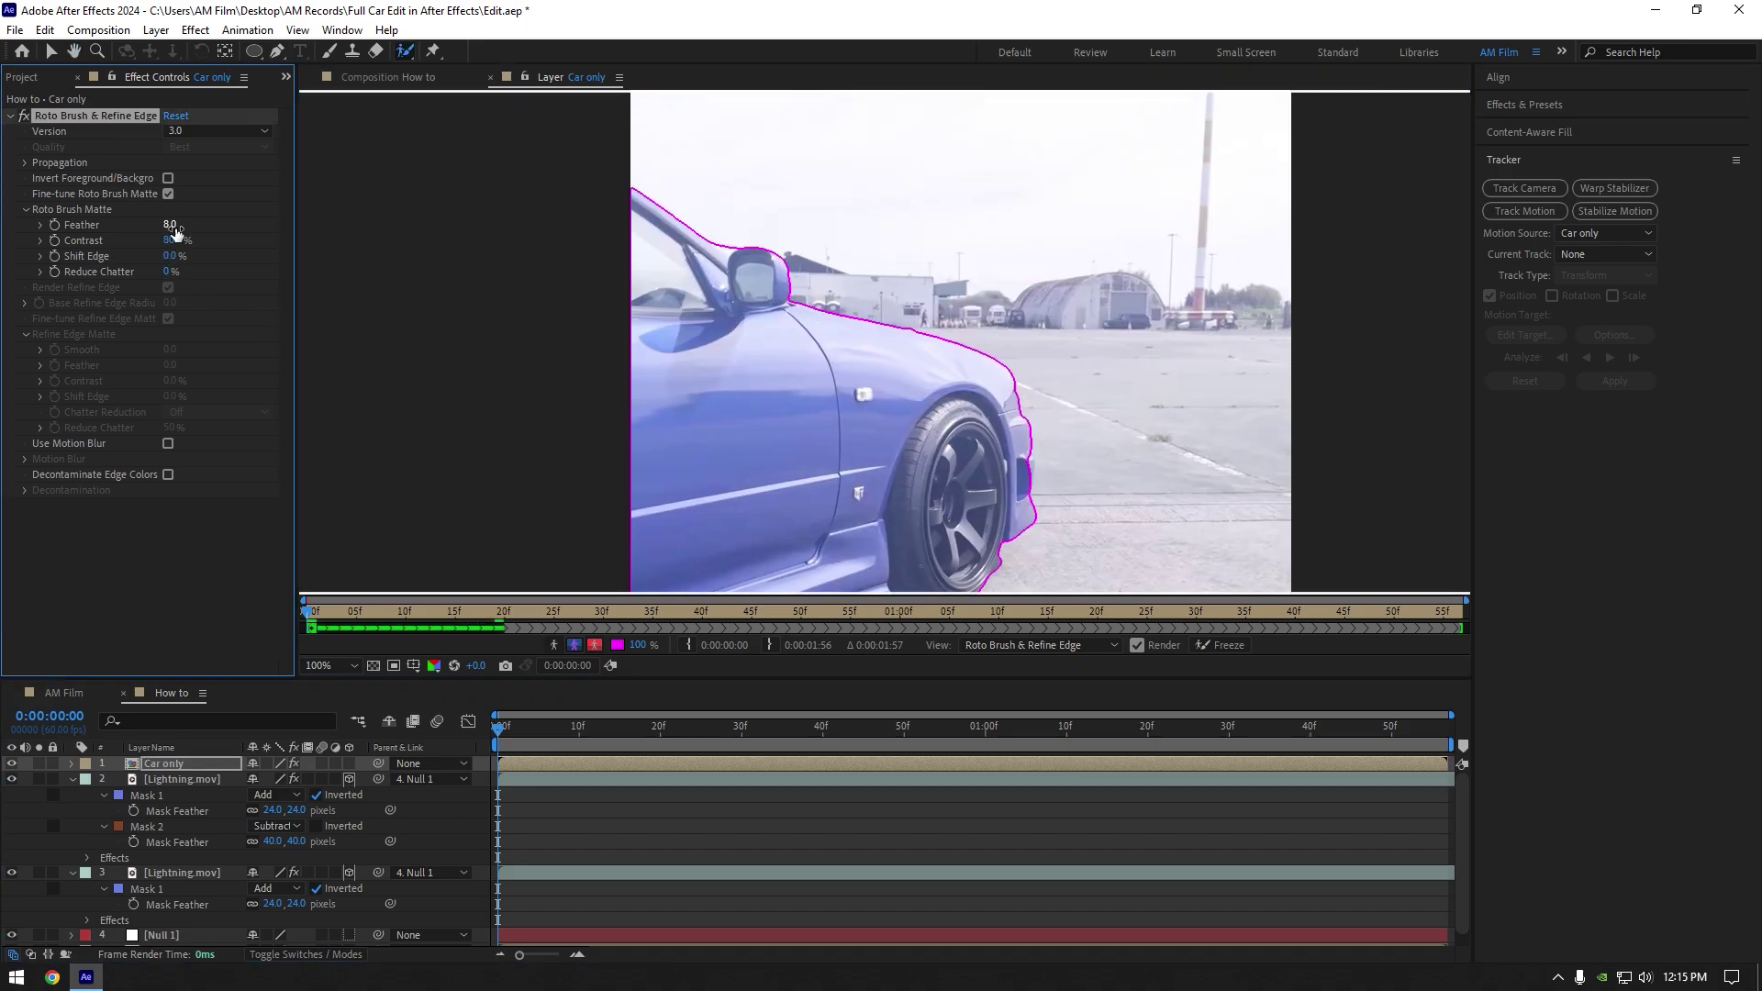
{"action": "left_click", "coordinate": [1239, 643]}
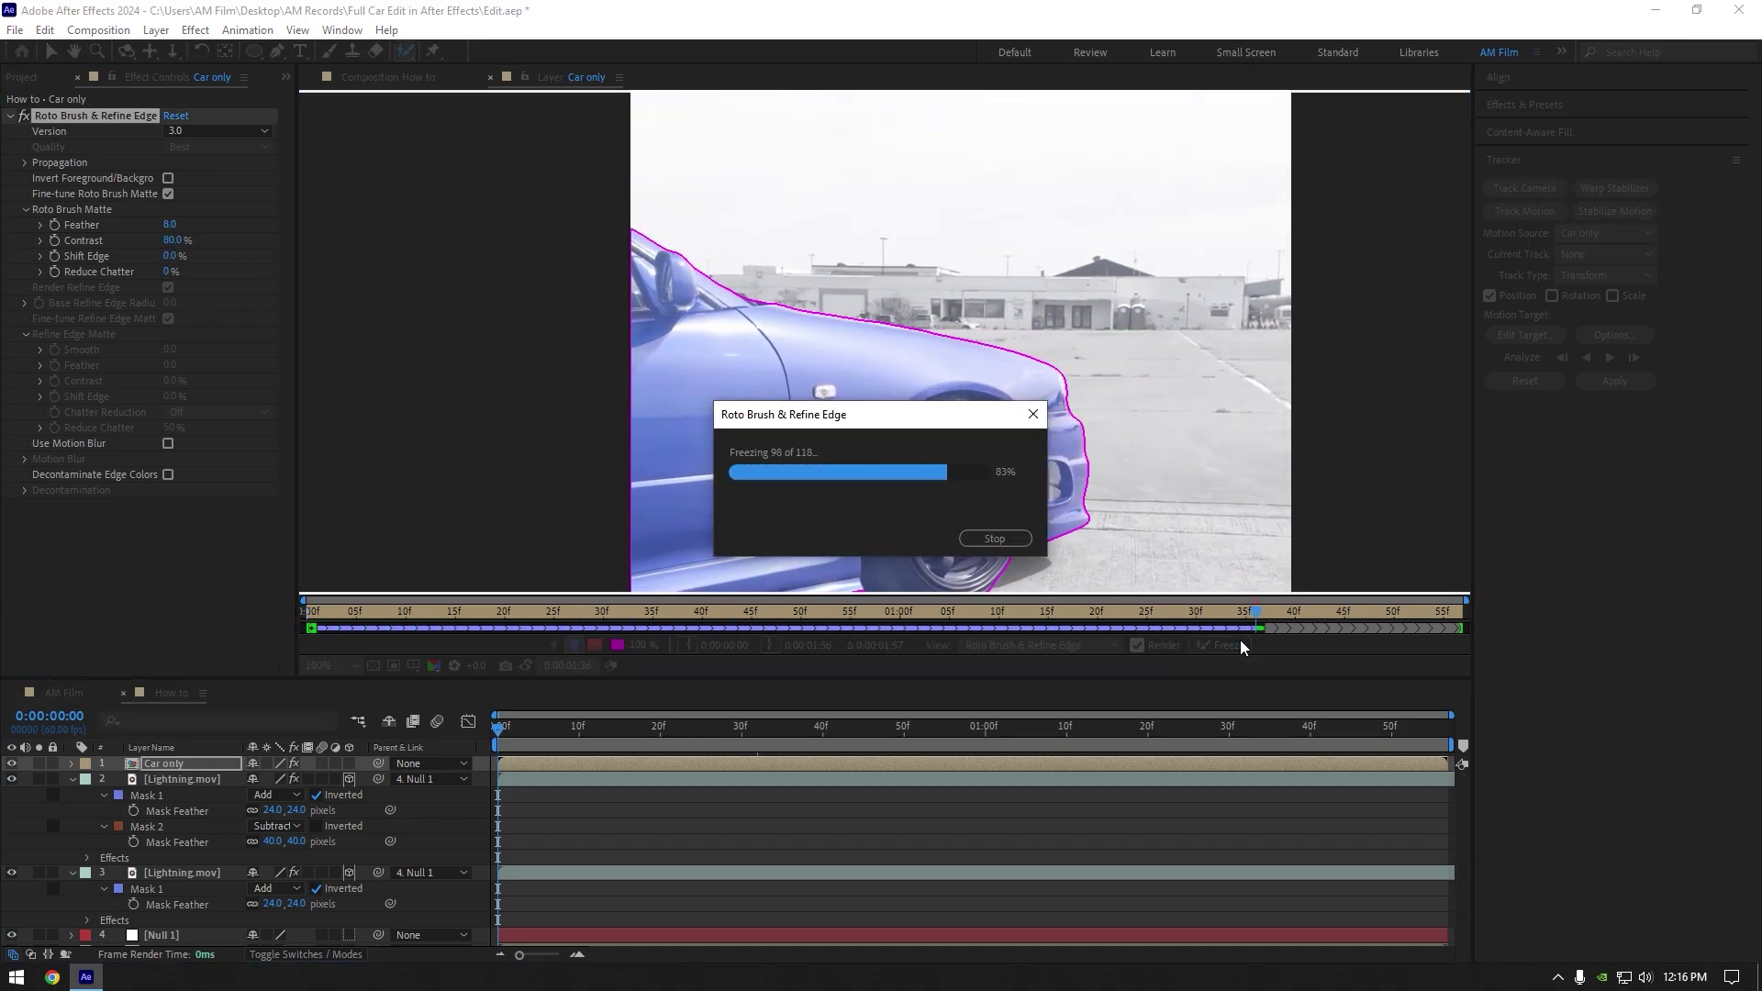
{"action": "left_click", "coordinate": [372, 79]}
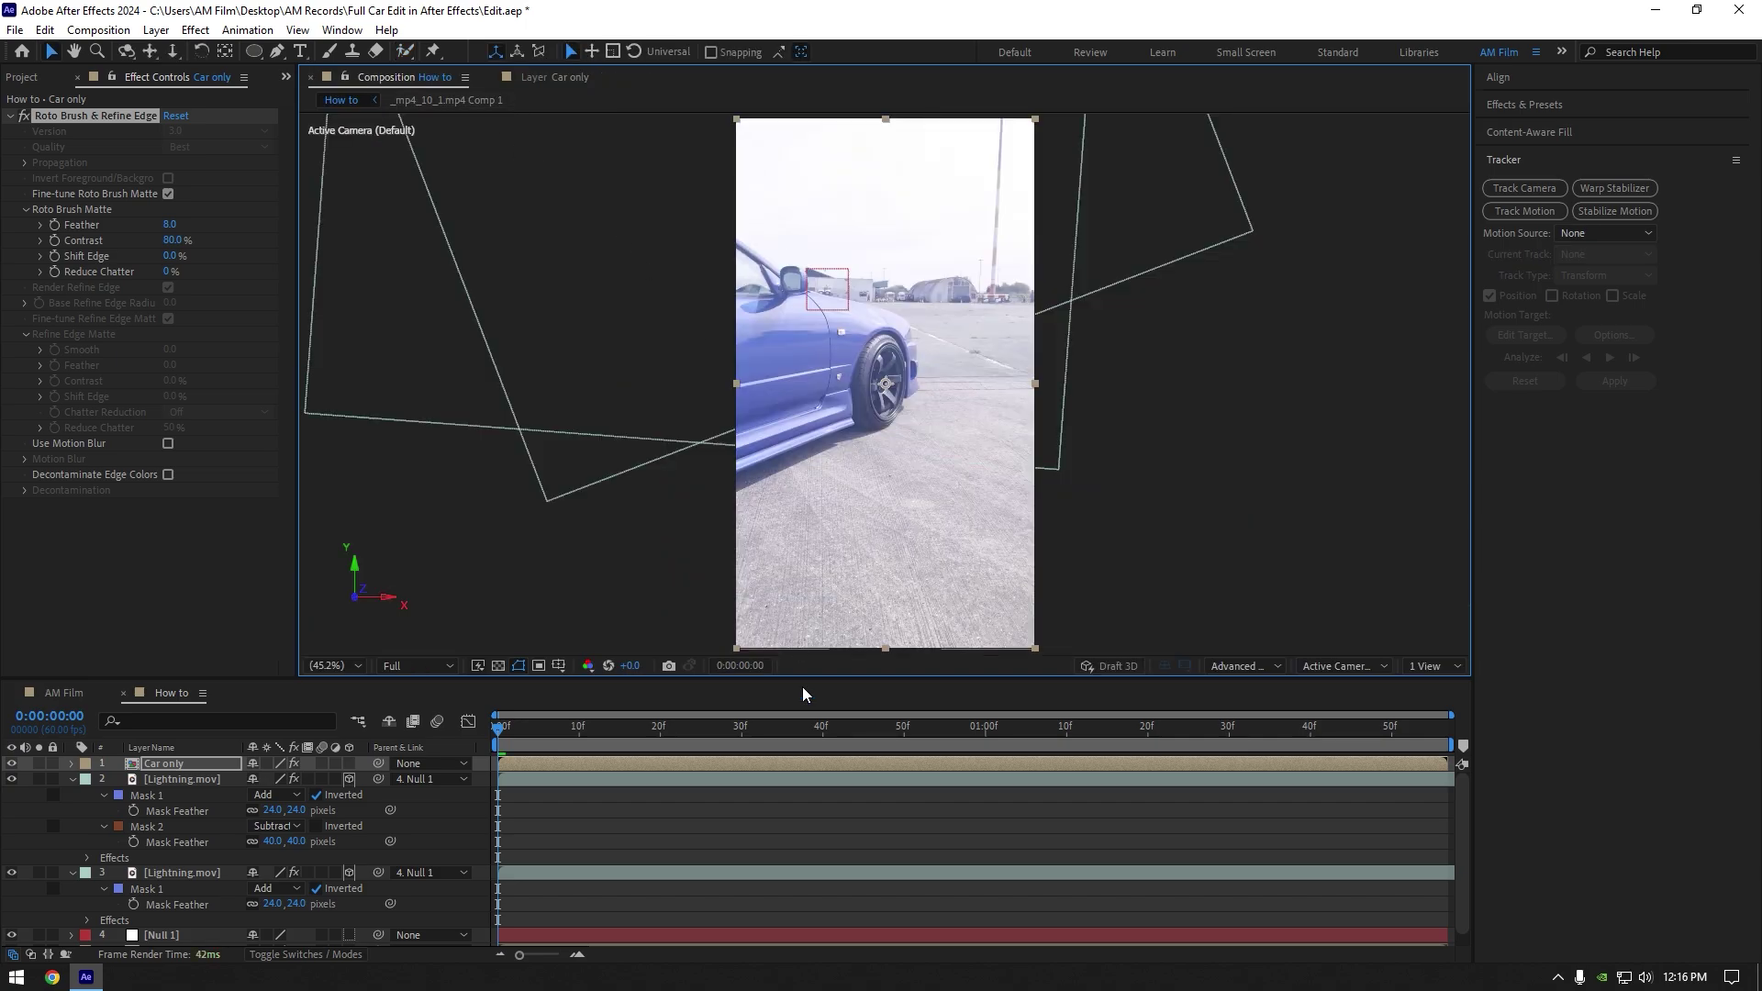
{"action": "left_click", "coordinate": [72, 780]}
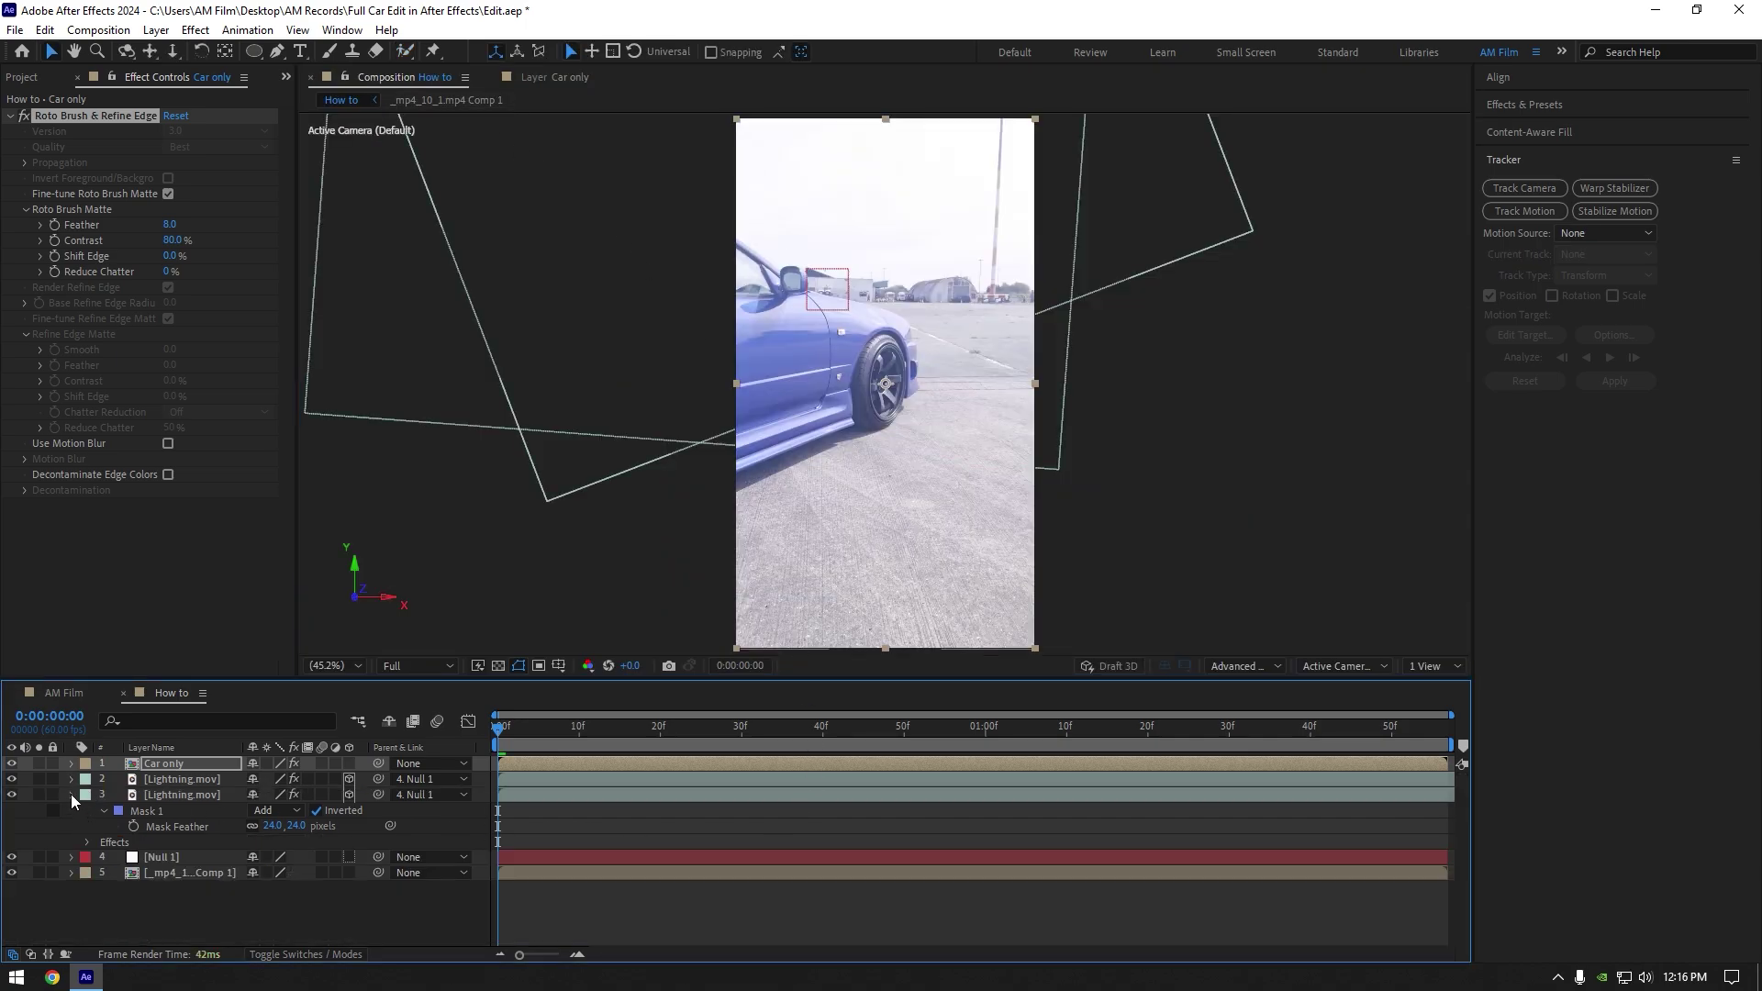
- Add an Exposure effect at -2.35 to the background _mp4 comp layer
{"action": "left_click", "coordinate": [70, 795]}
{"action": "left_click", "coordinate": [666, 825]}
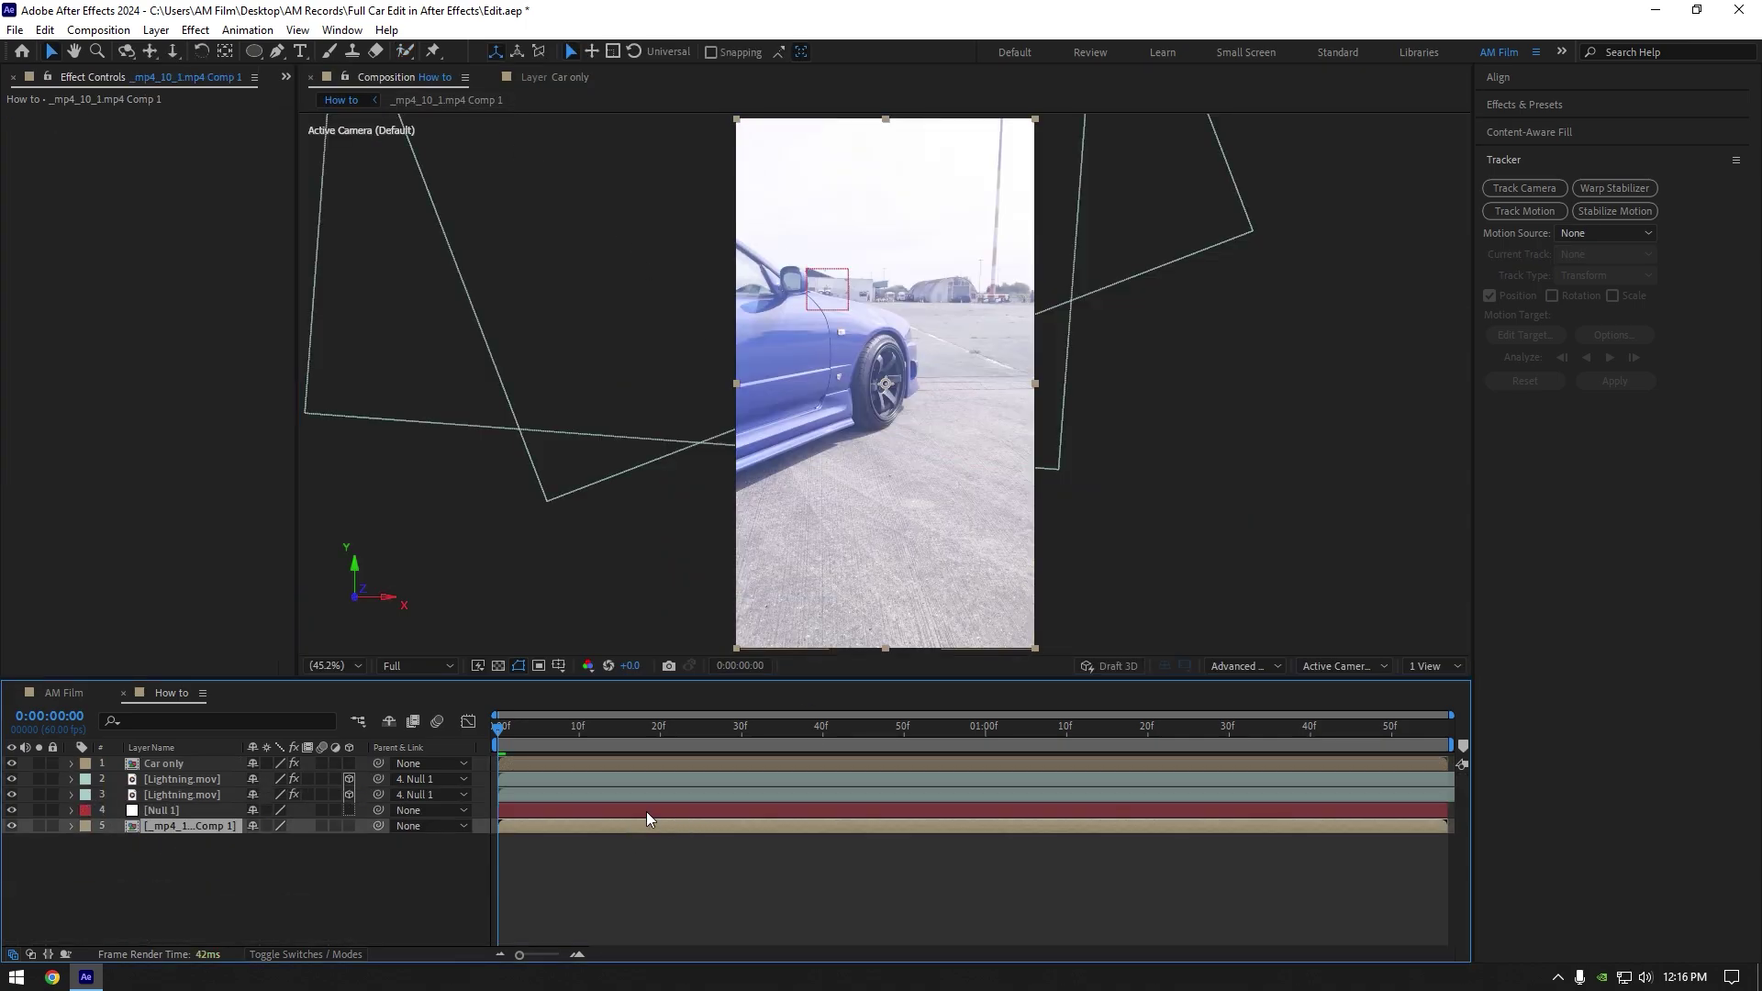
{"action": "left_click_drag", "start_coordinate": [604, 730], "coordinate": [991, 732]}
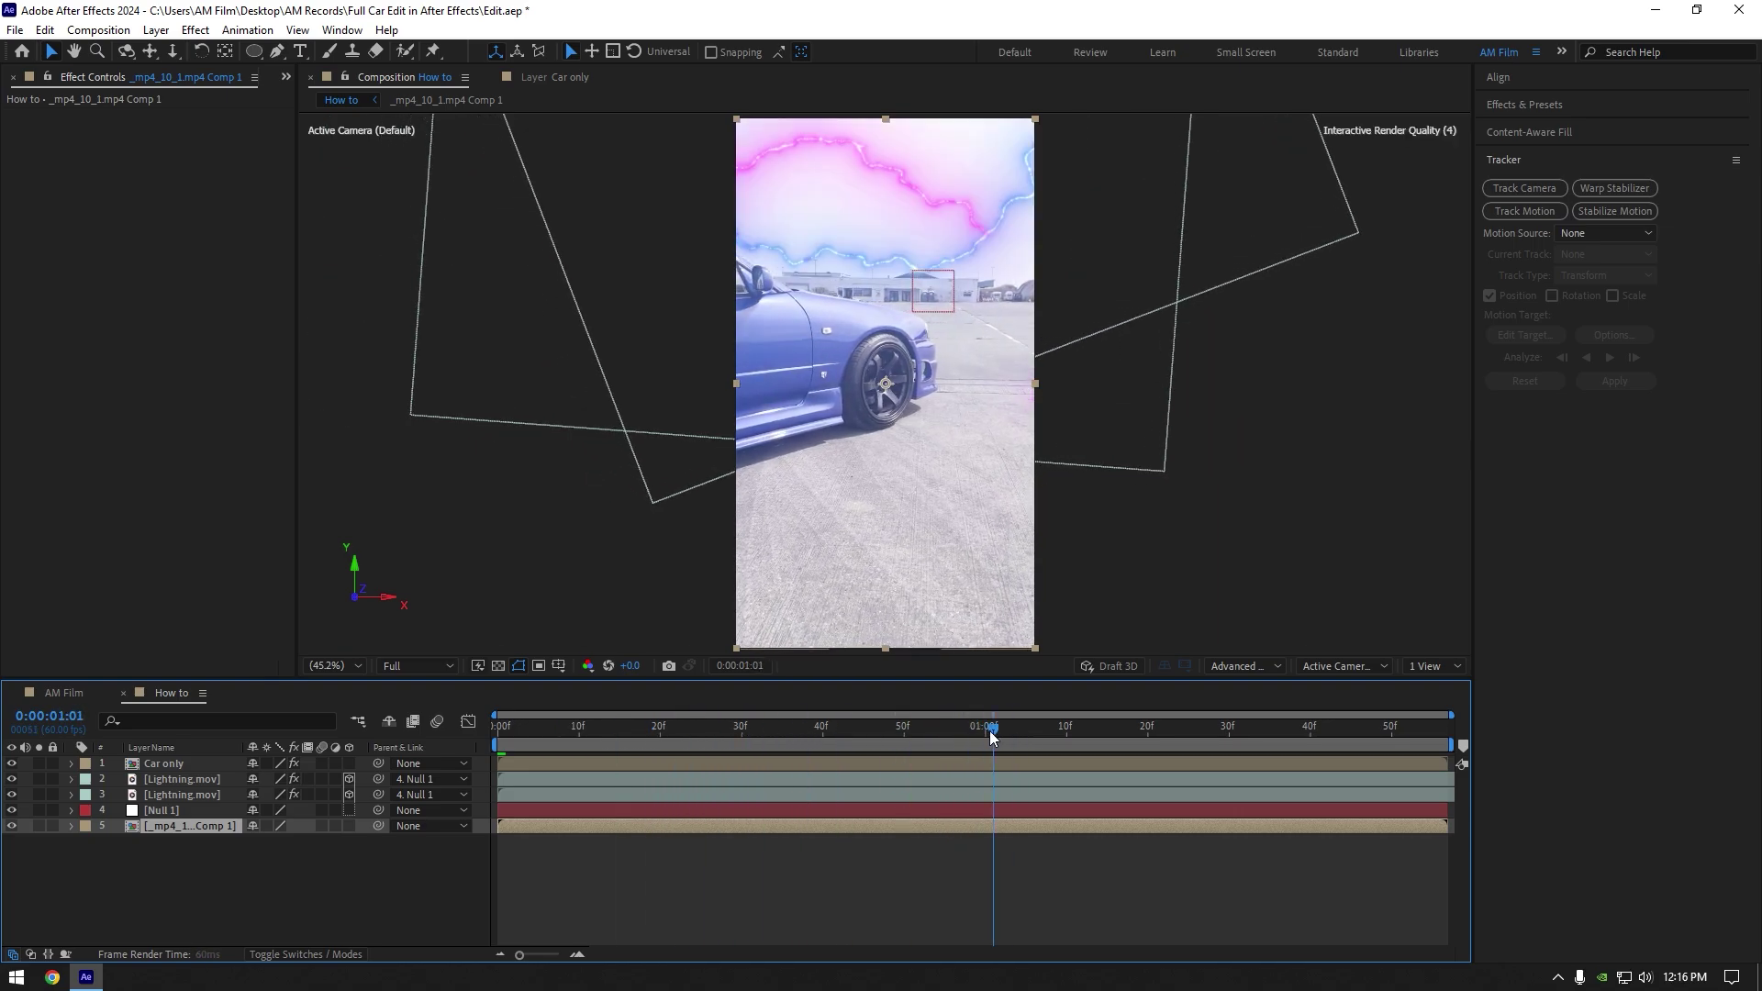
{"action": "key", "text": "ctrl+space"}
{"action": "type", "text": "exp"}
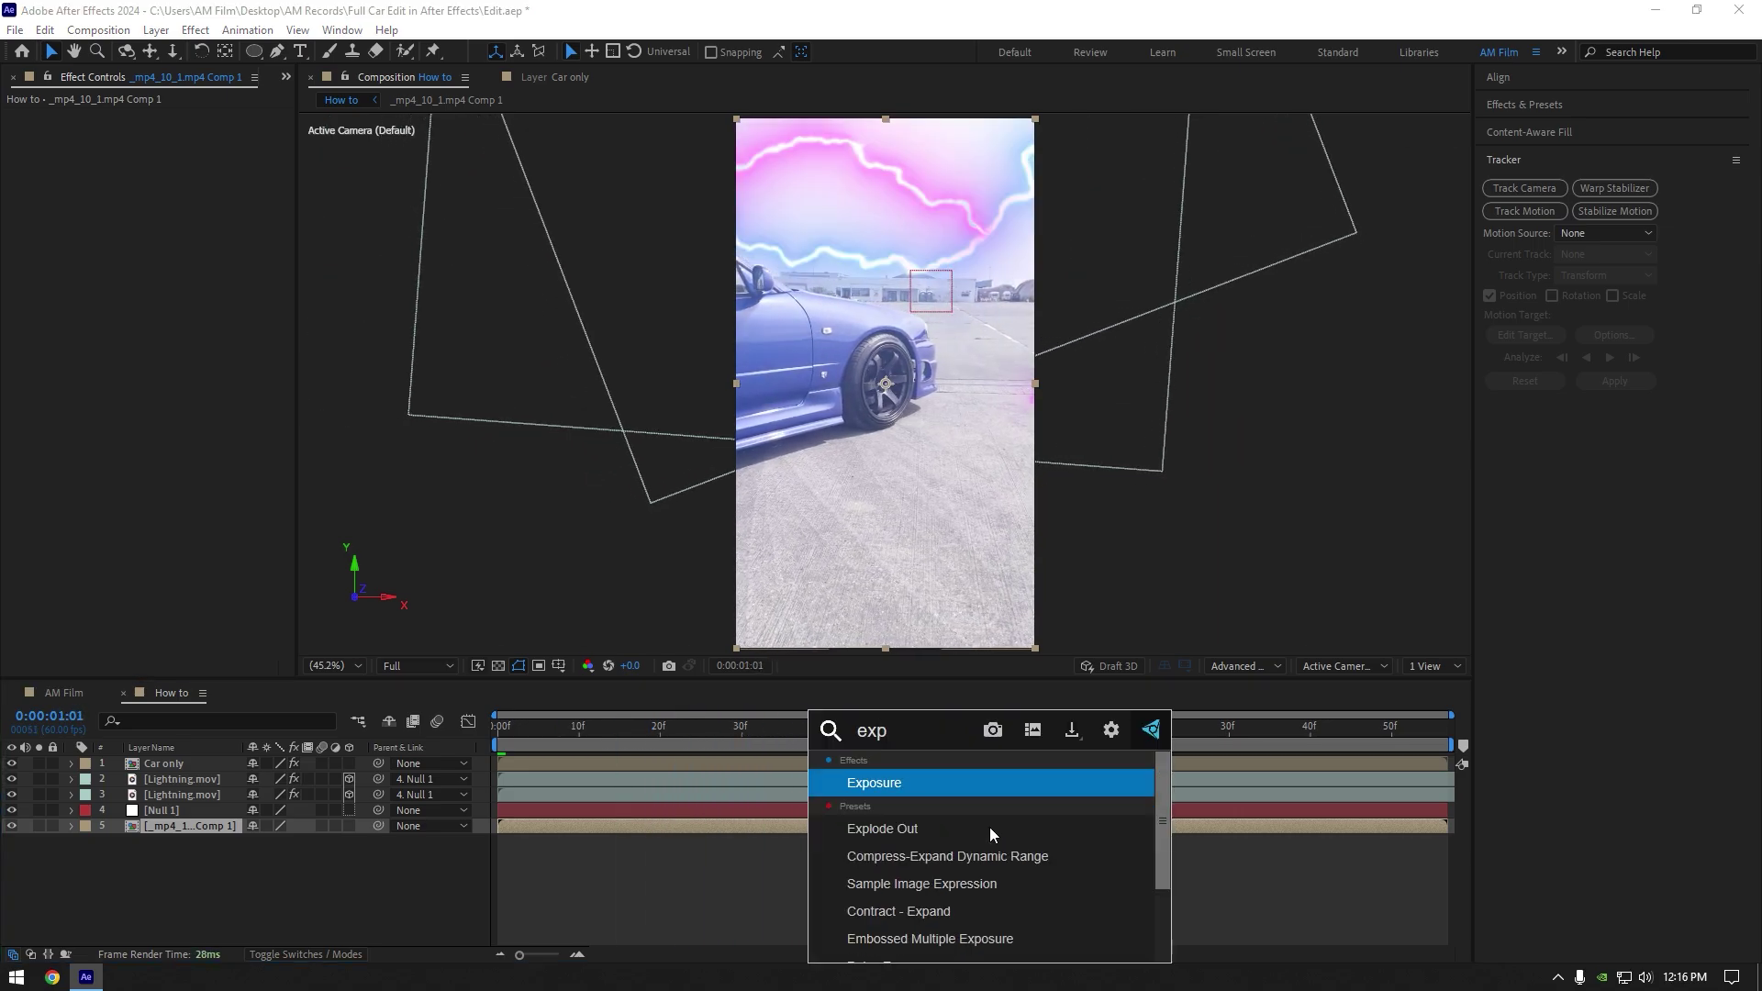
{"action": "key", "text": "Return"}
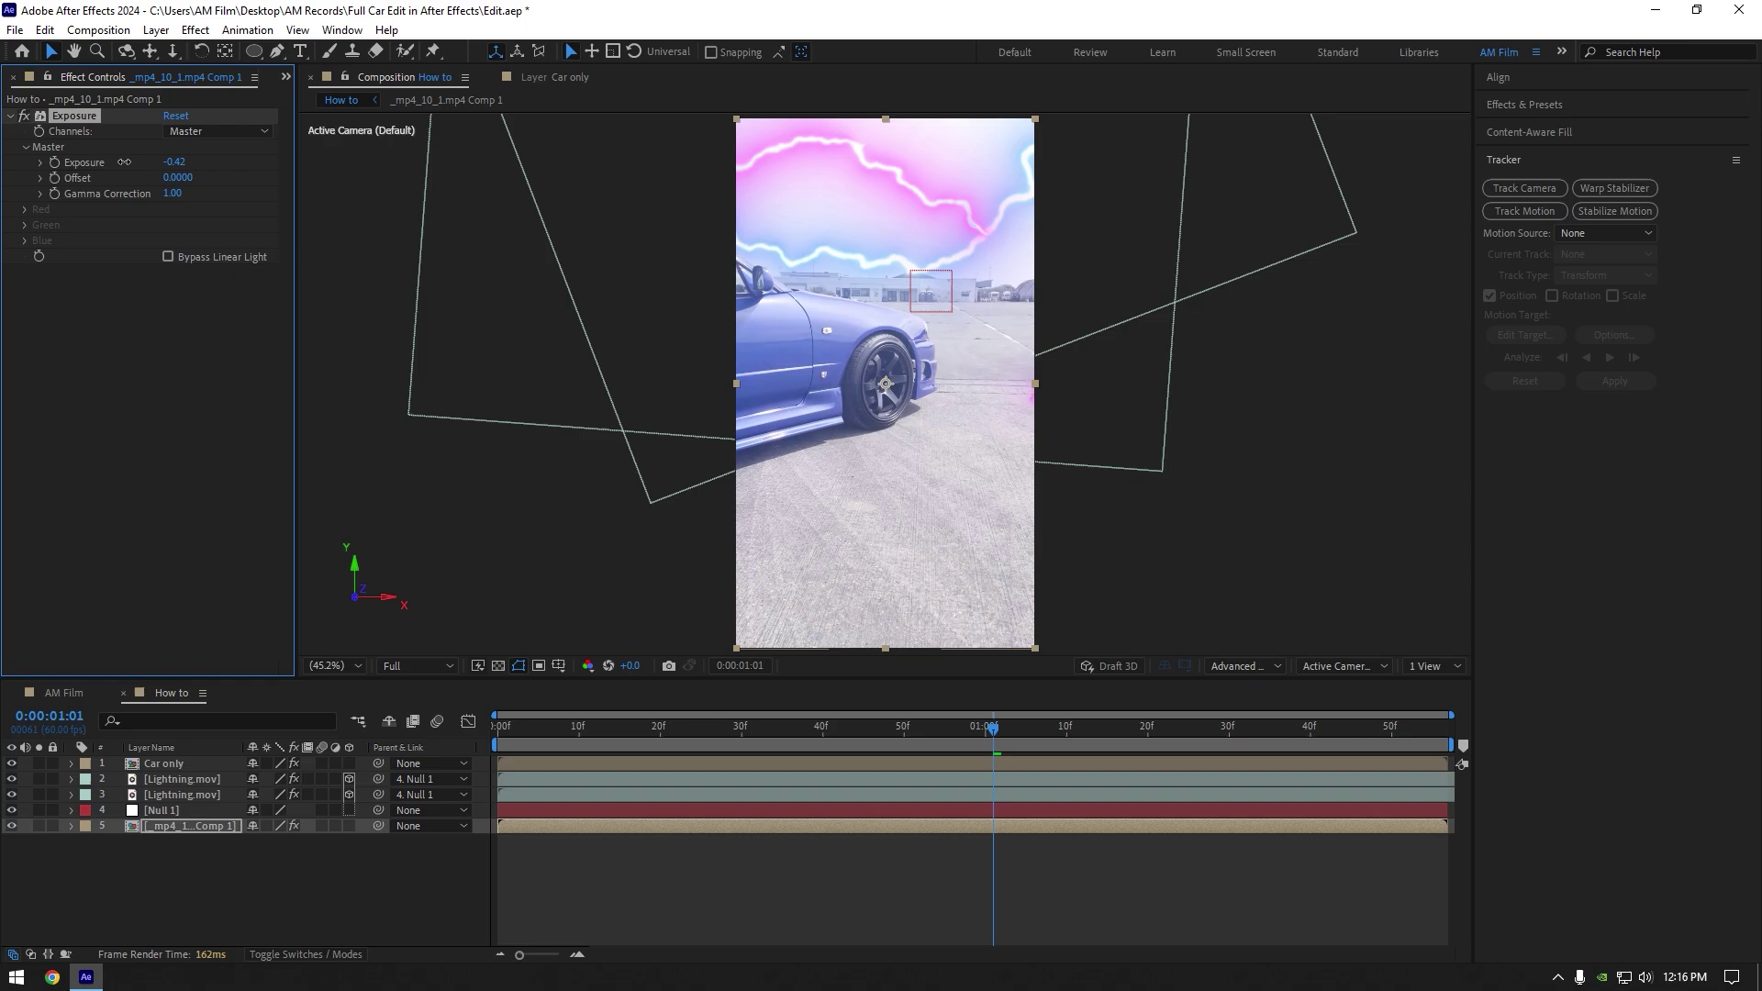
{"action": "left_click_drag", "start_coordinate": [124, 162], "coordinate": [124, 163]}
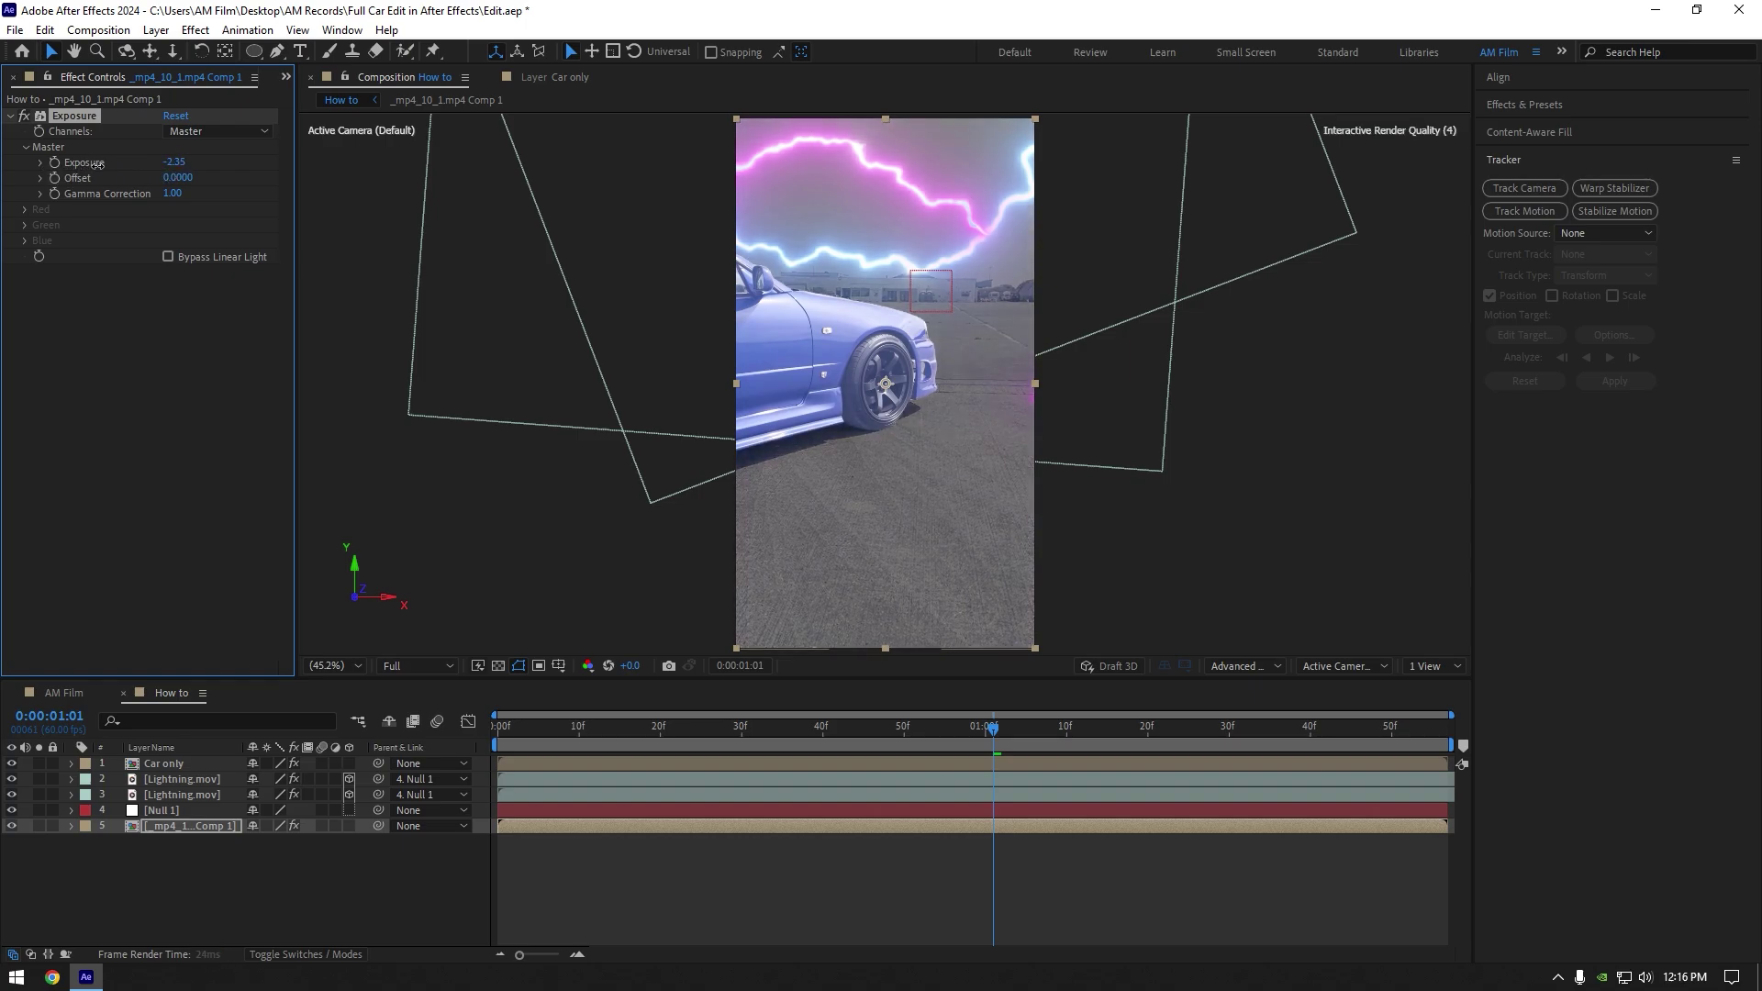
- Give Car only Lumetri Color with Exposure -0.4, Contrast 78 and Highlights -106
{"action": "left_click", "coordinate": [1006, 758]}
{"action": "key", "text": "ctrl+space"}
{"action": "type", "text": "lum"}
{"action": "key", "text": "Escape"}
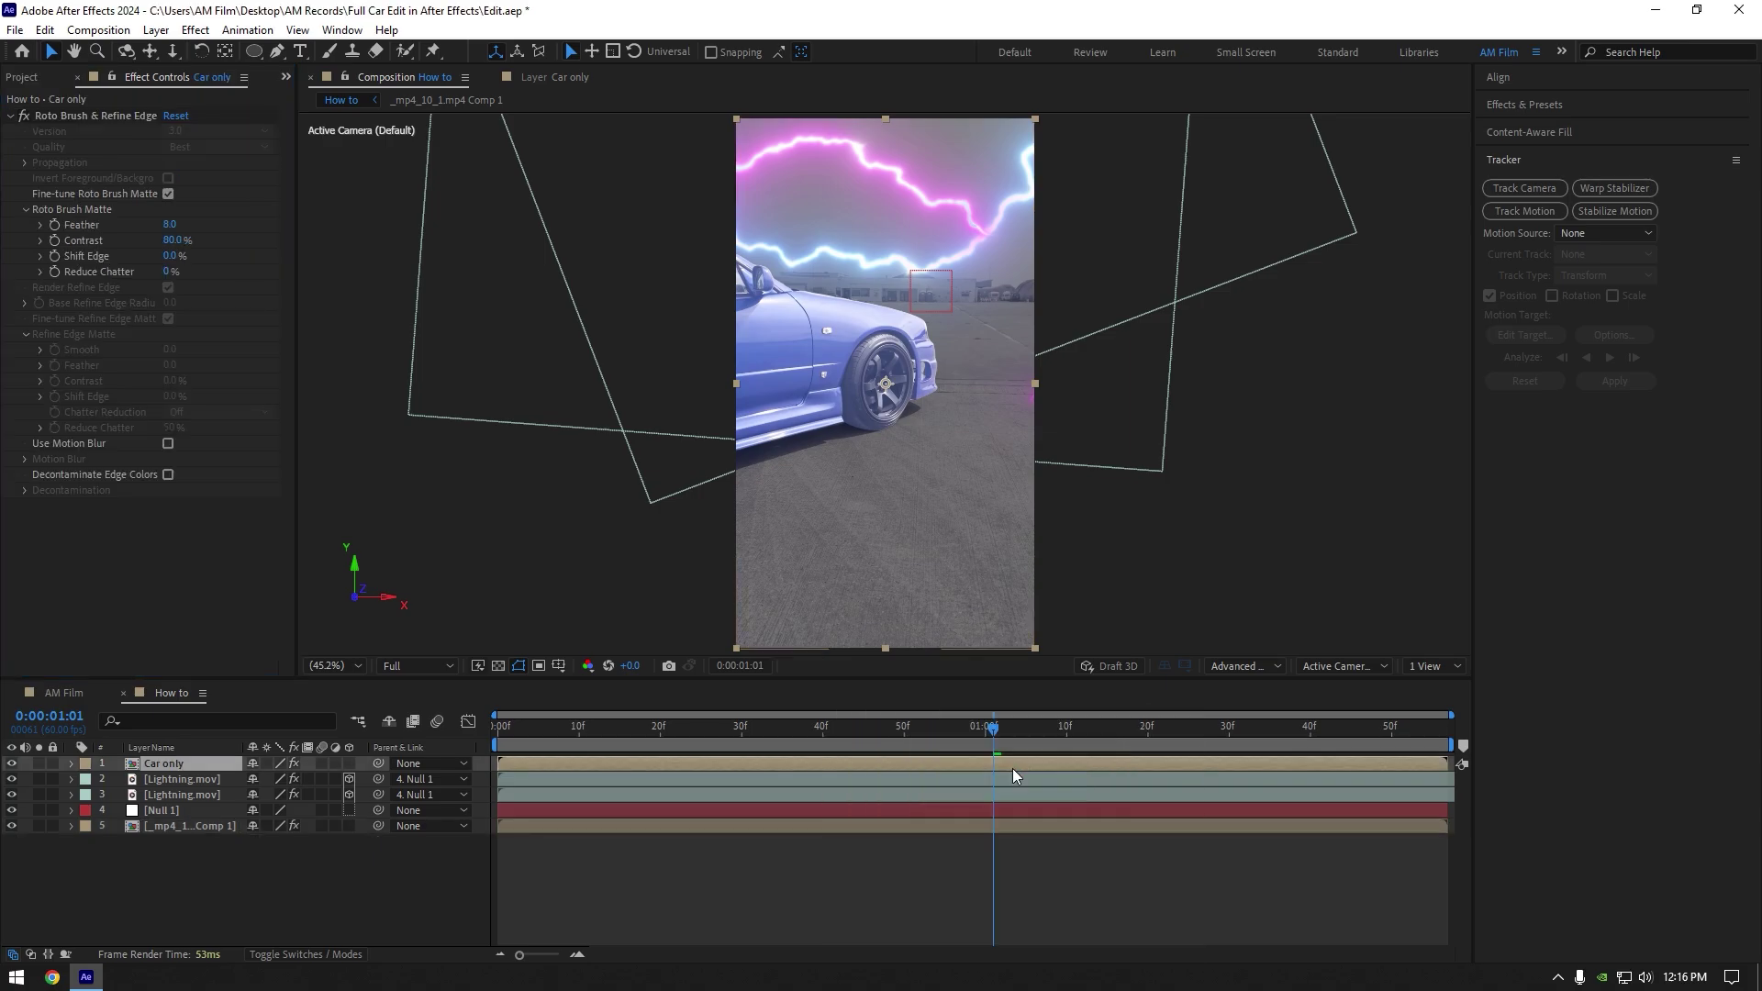
{"action": "left_click", "coordinate": [24, 521]}
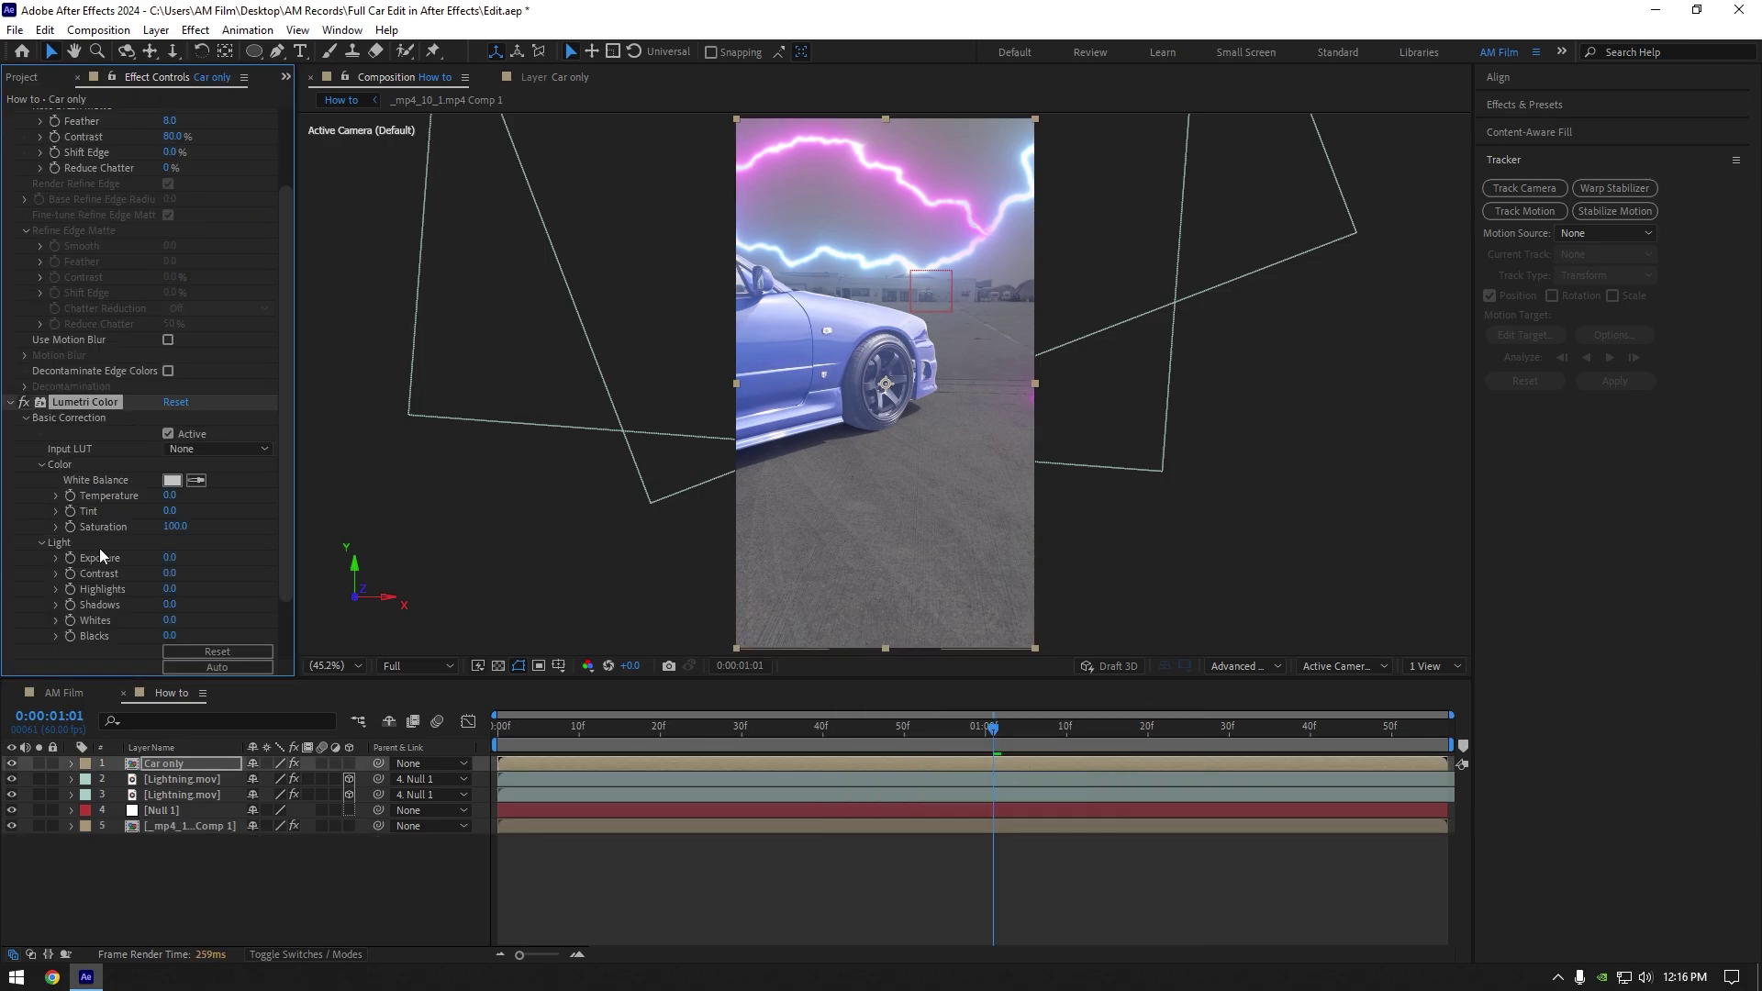
{"action": "mouse_move", "coordinate": [172, 572]}
{"action": "left_mouse_down"}
{"action": "mouse_move", "coordinate": [235, 574]}
{"action": "mouse_move", "coordinate": [156, 558]}
{"action": "mouse_move", "coordinate": [171, 561]}
{"action": "left_mouse_up"}
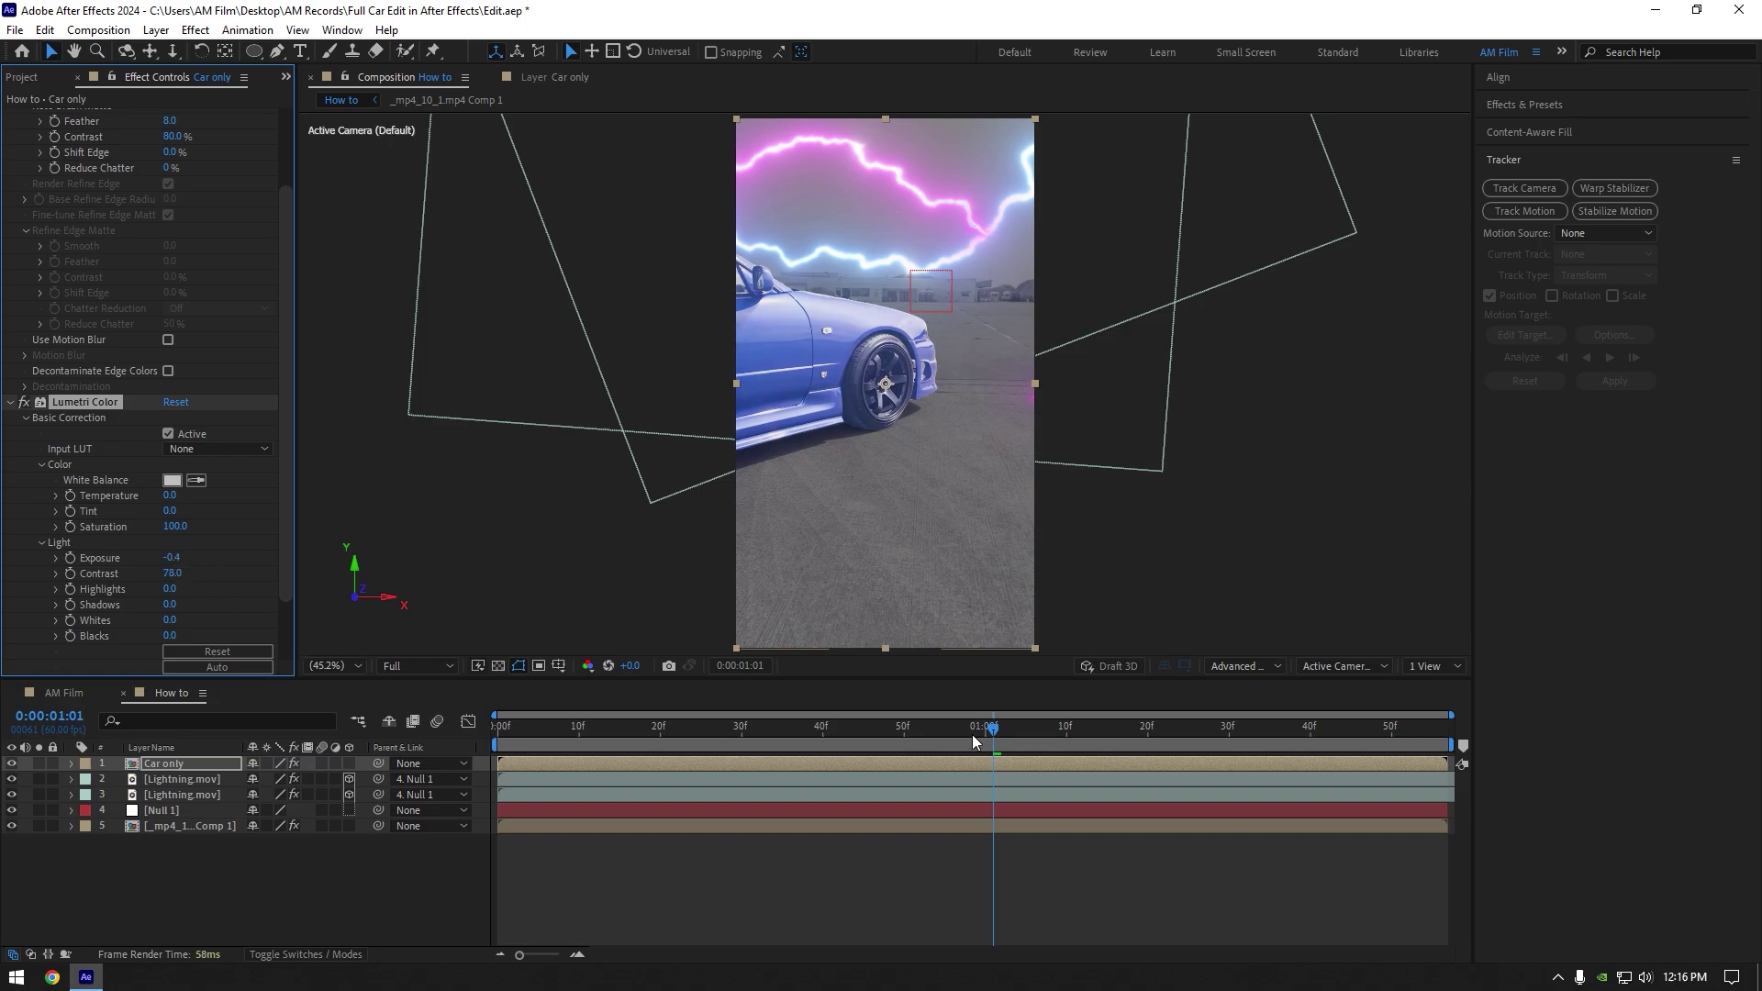
{"action": "left_click_drag", "start_coordinate": [971, 734], "coordinate": [500, 735]}
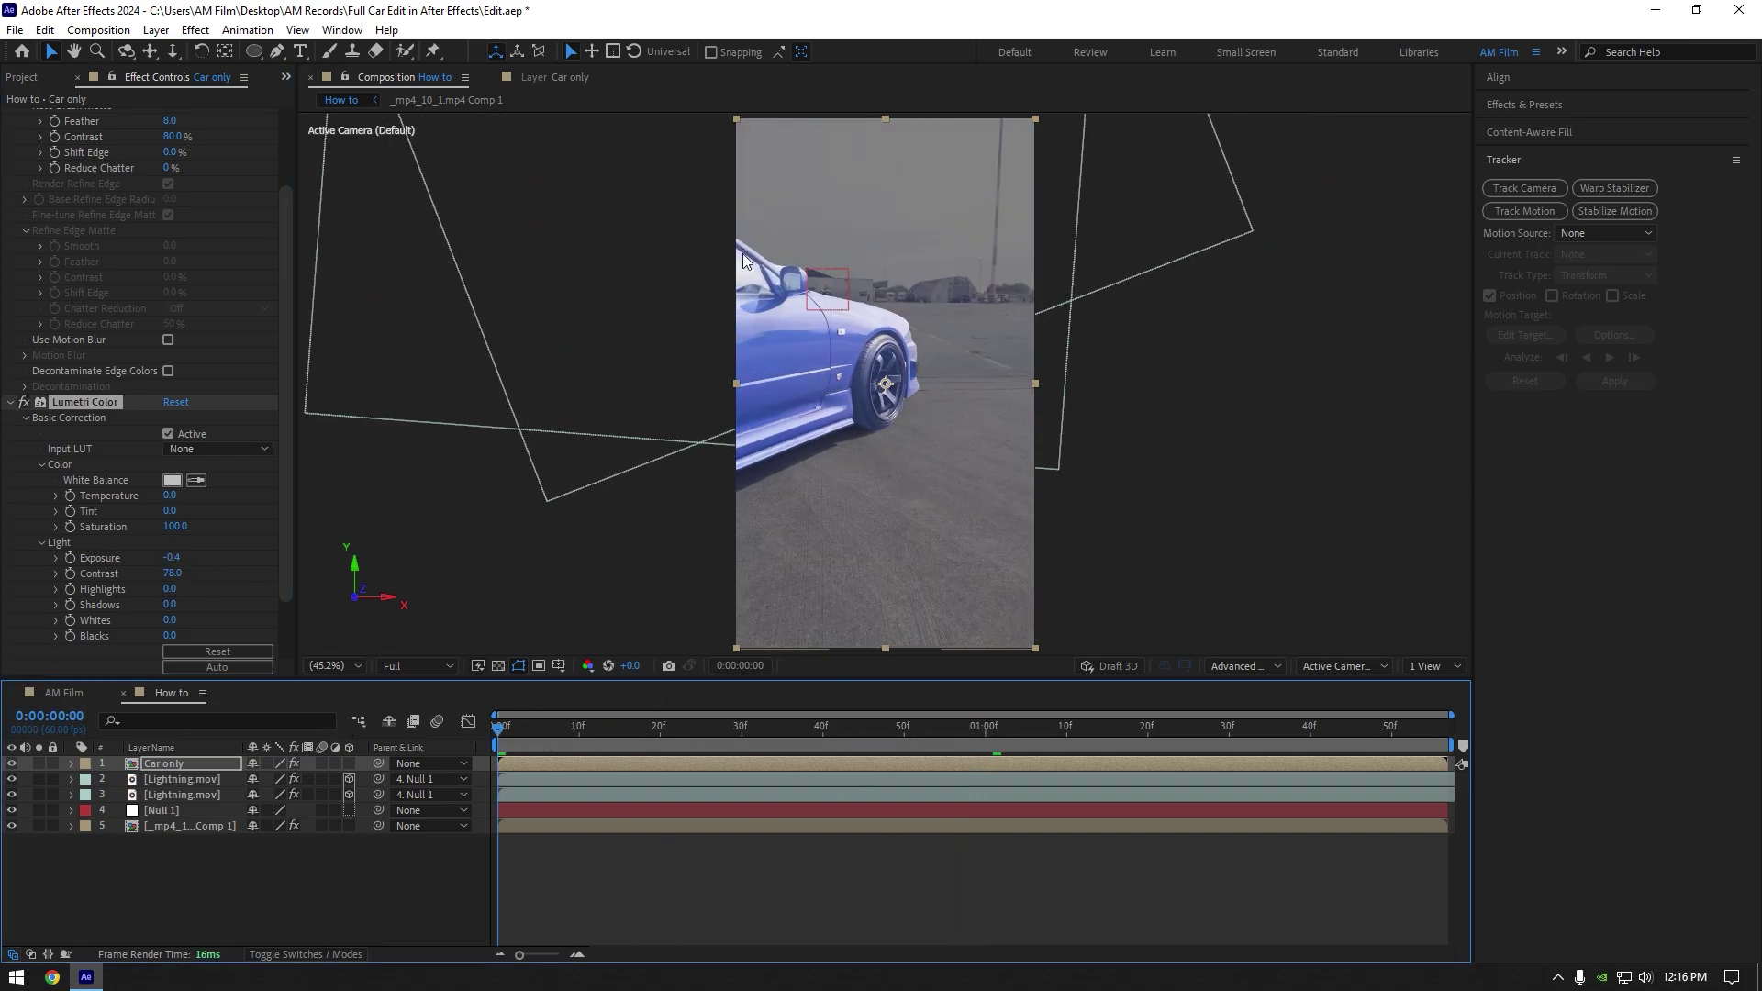
{"action": "left_click_drag", "start_coordinate": [170, 588], "coordinate": [69, 588]}
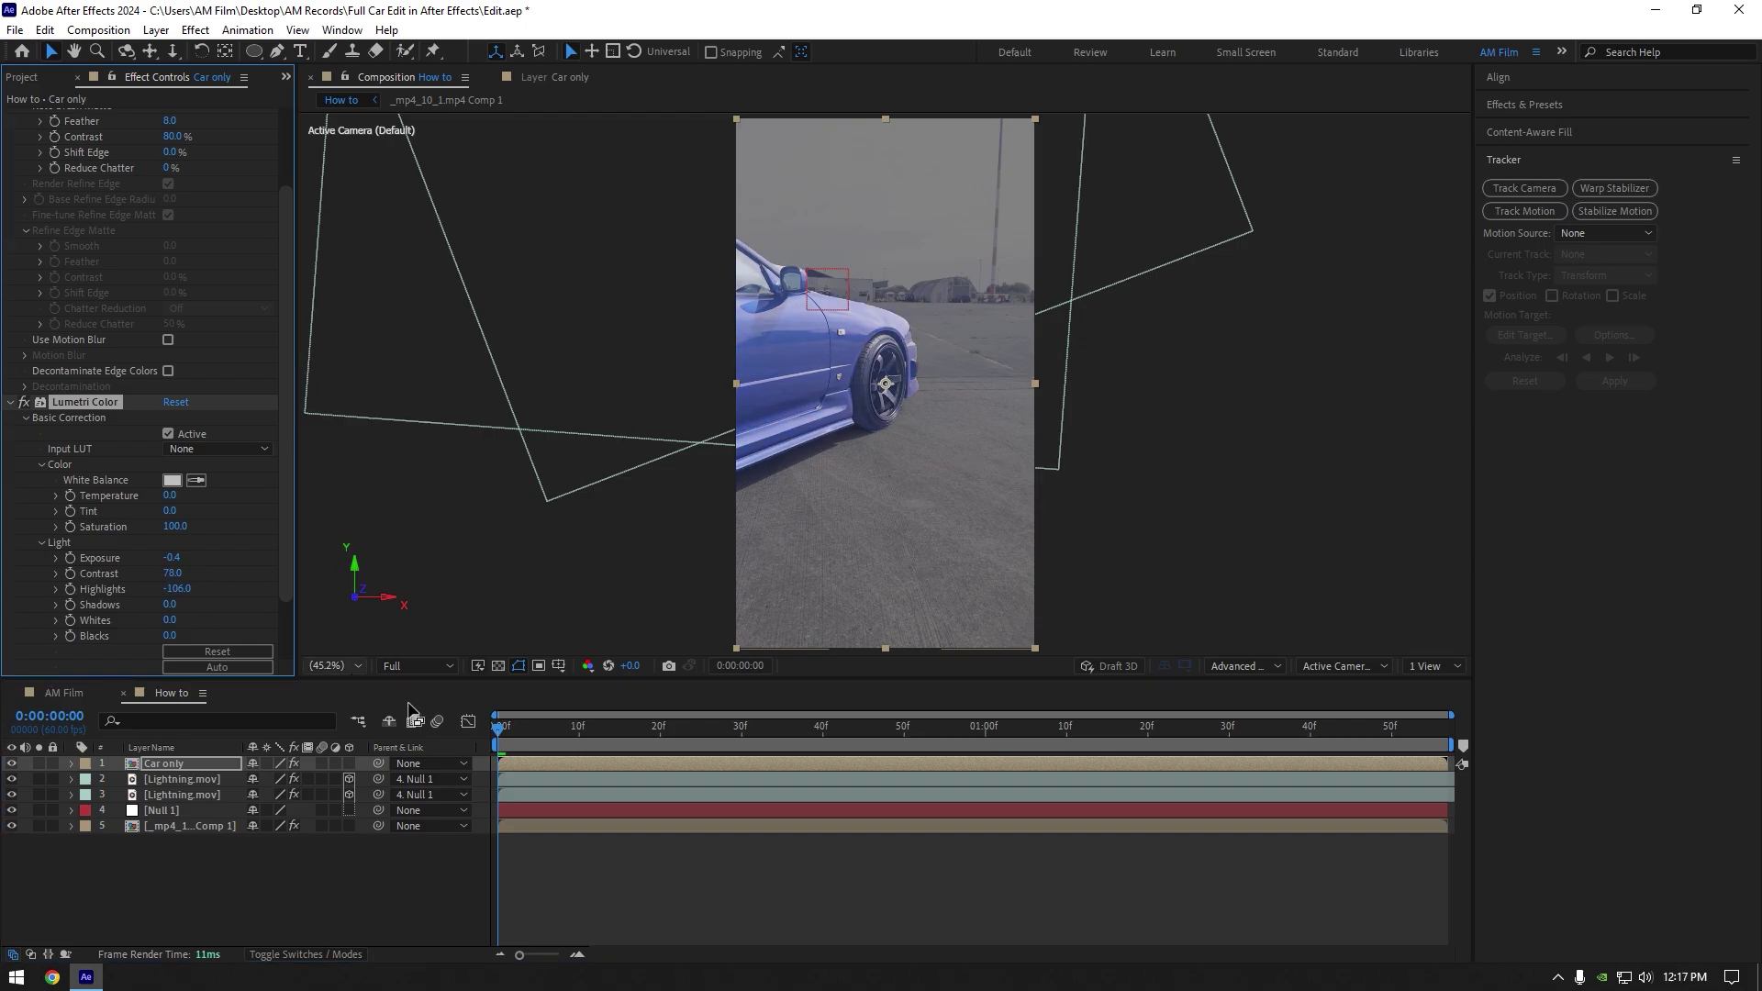
{"action": "left_click_drag", "start_coordinate": [918, 731], "coordinate": [611, 730]}
- Set Car only's roto Reduce Chatter to 100% and add Matte Choker with Choke 1 at 52
{"action": "scroll", "coordinate": [747, 223], "scroll_direction": "up", "scroll_amount": 5}
{"action": "key", "text": "v"}
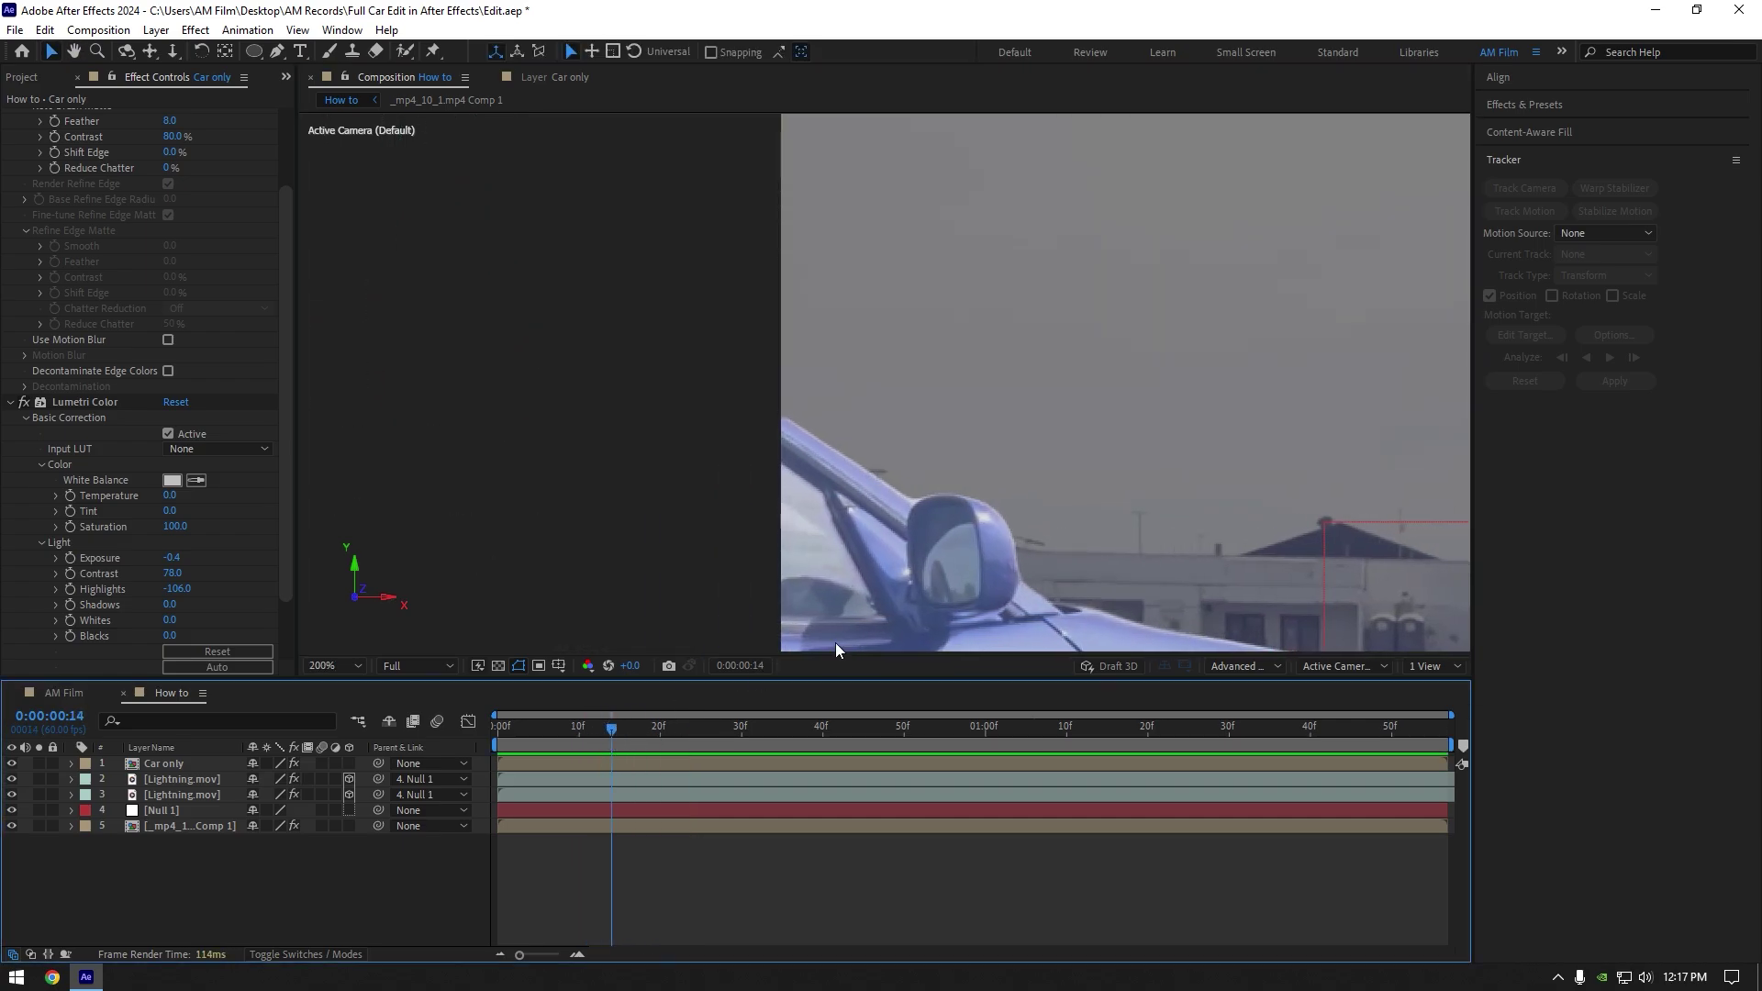
{"action": "scroll", "coordinate": [287, 378], "scroll_direction": "up", "scroll_amount": 3}
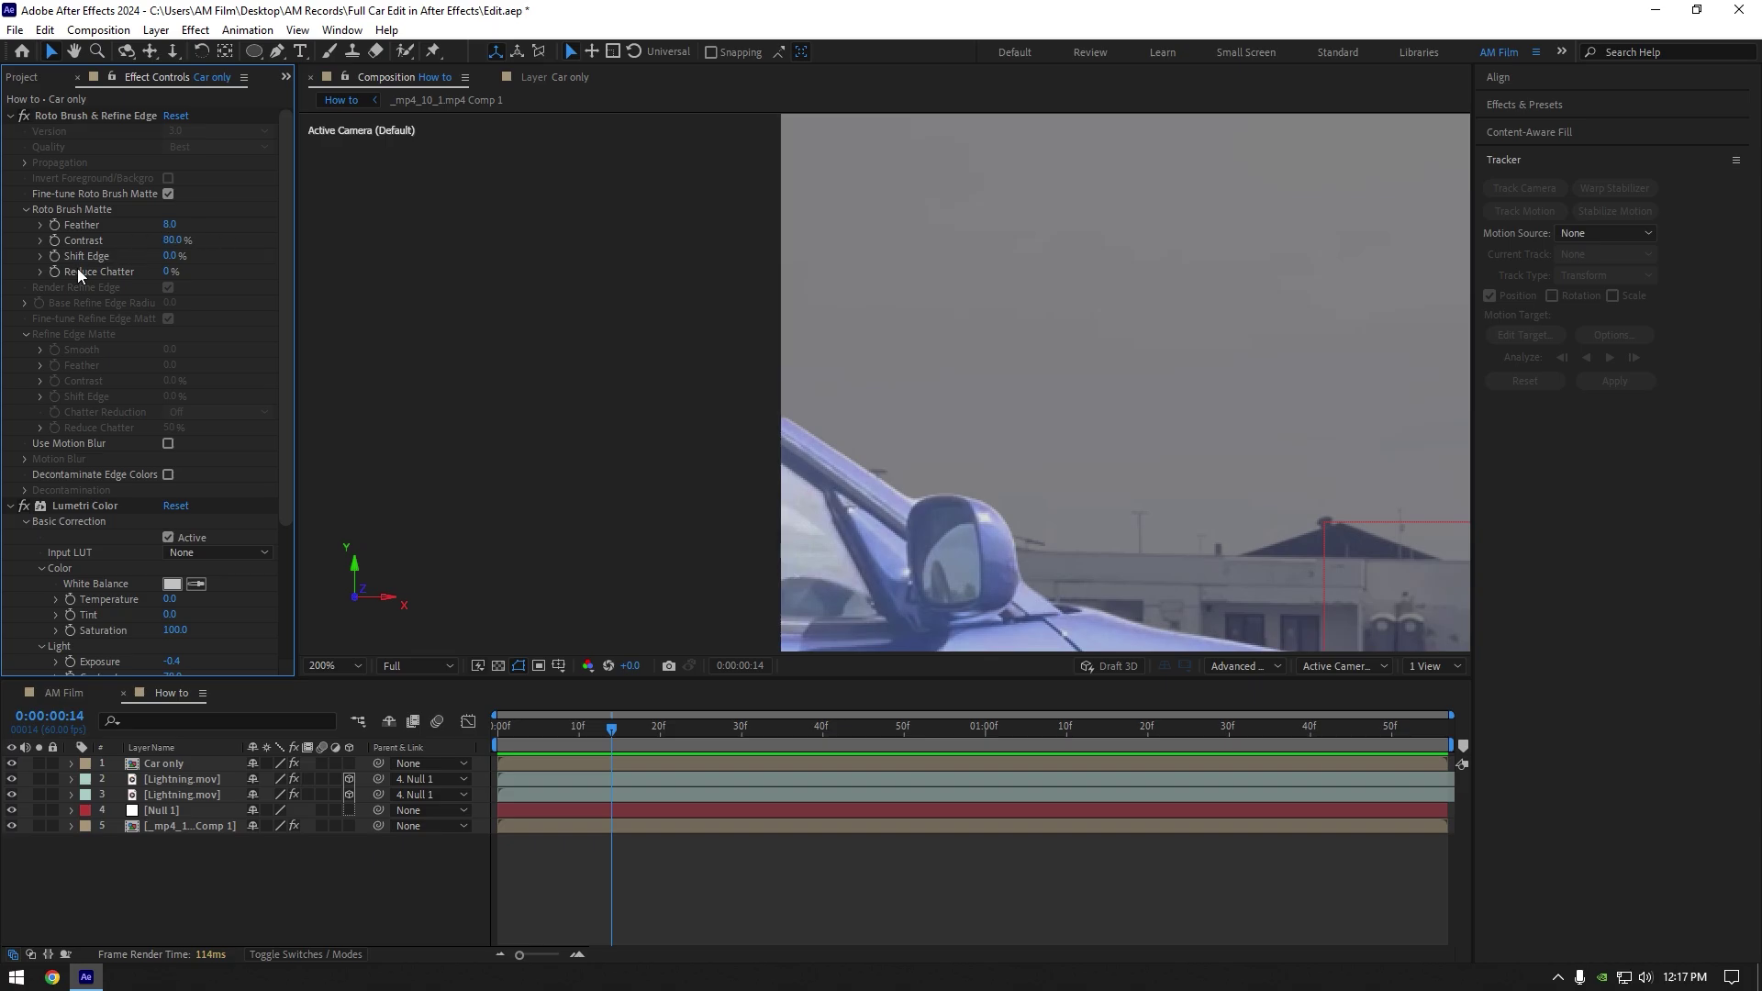
{"action": "left_click", "coordinate": [95, 116]}
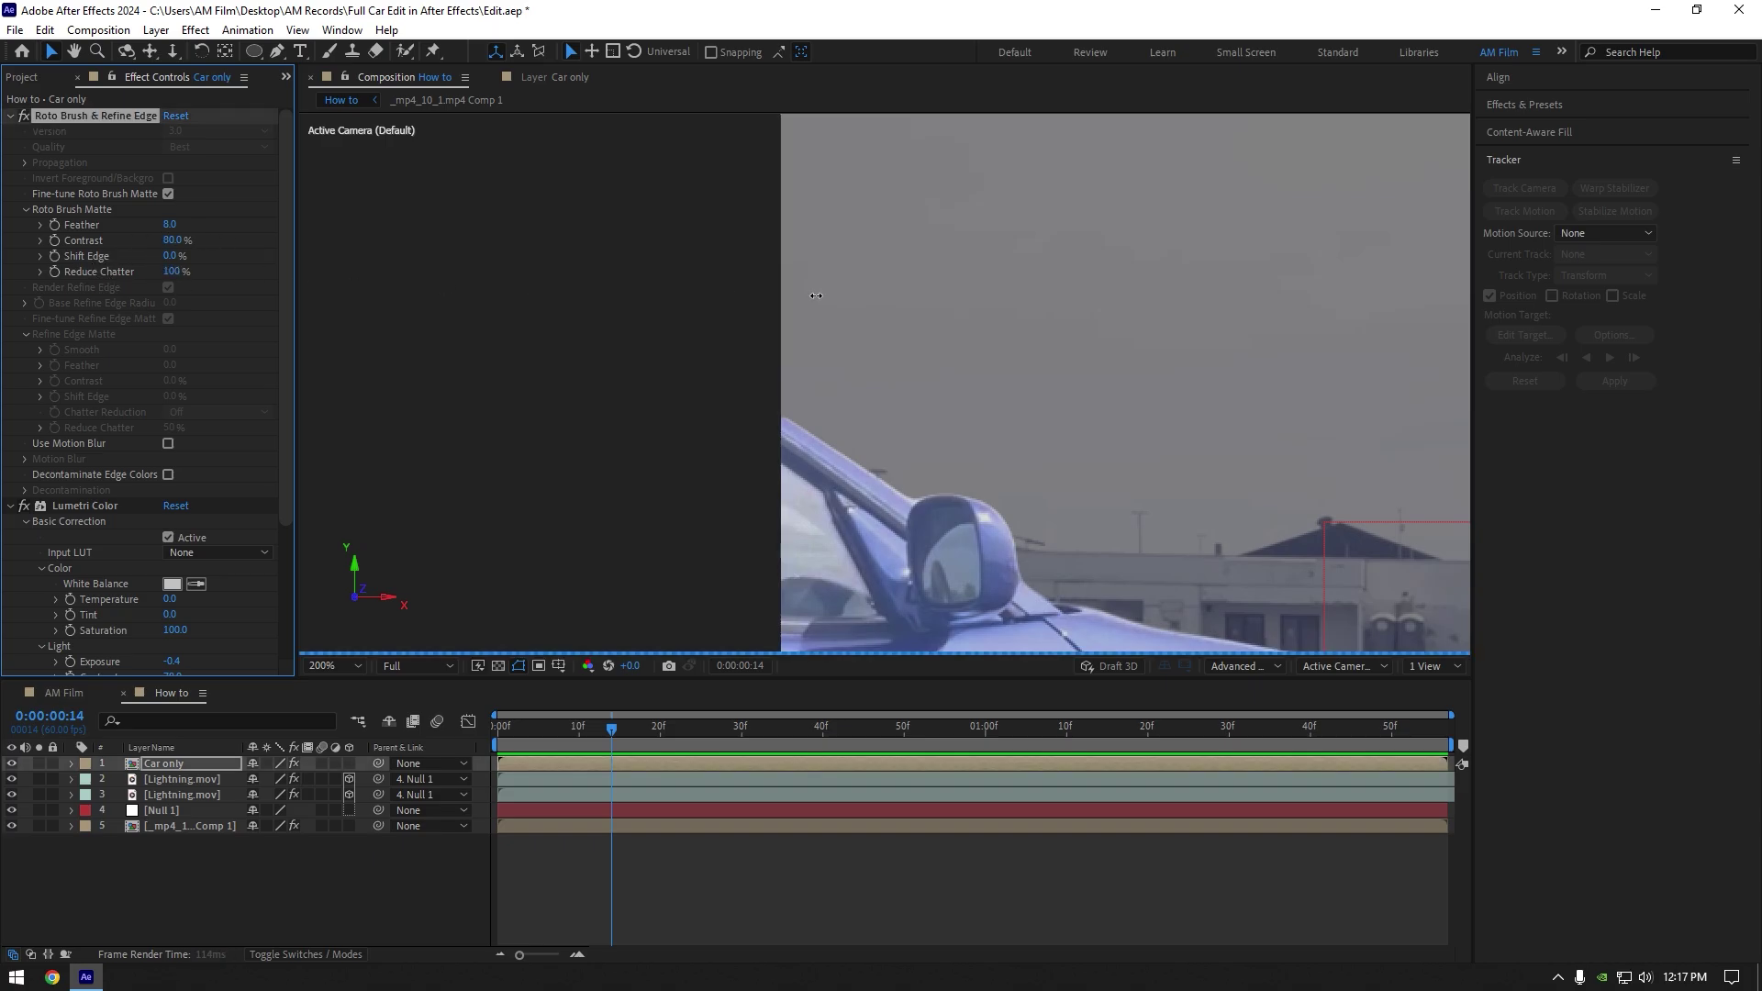
{"action": "key", "text": "ctrl+space"}
{"action": "type", "text": "mat"}
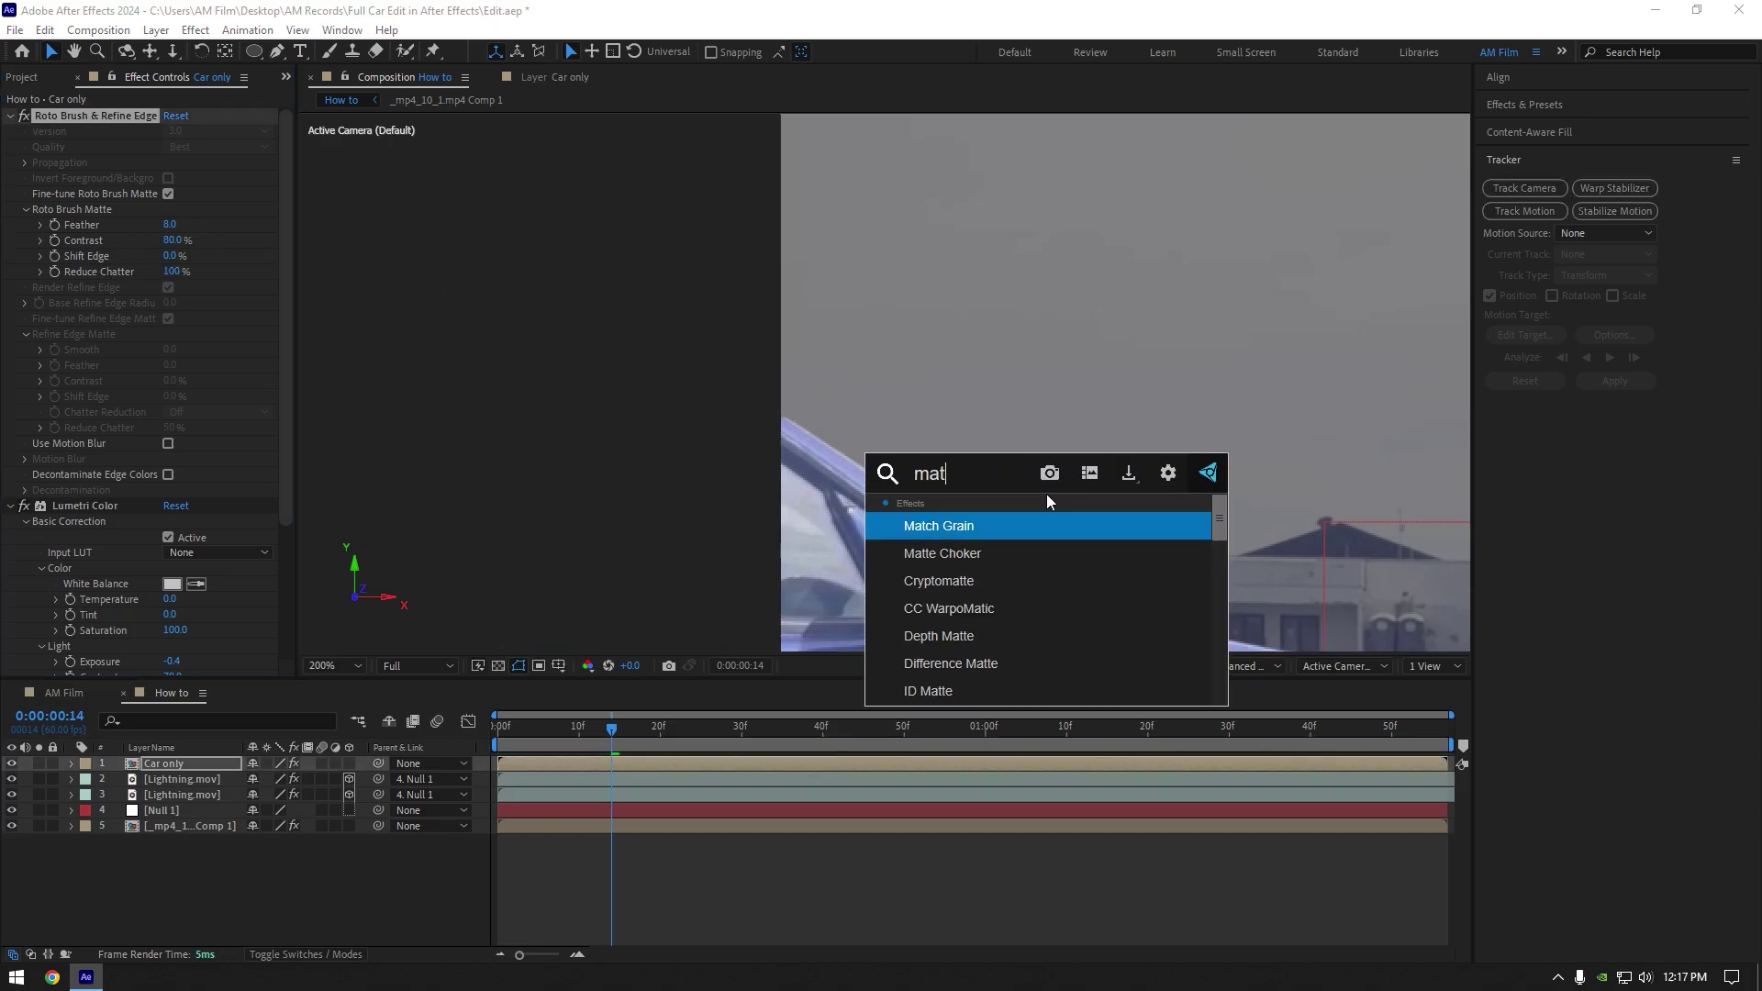
{"action": "left_click", "coordinate": [980, 551]}
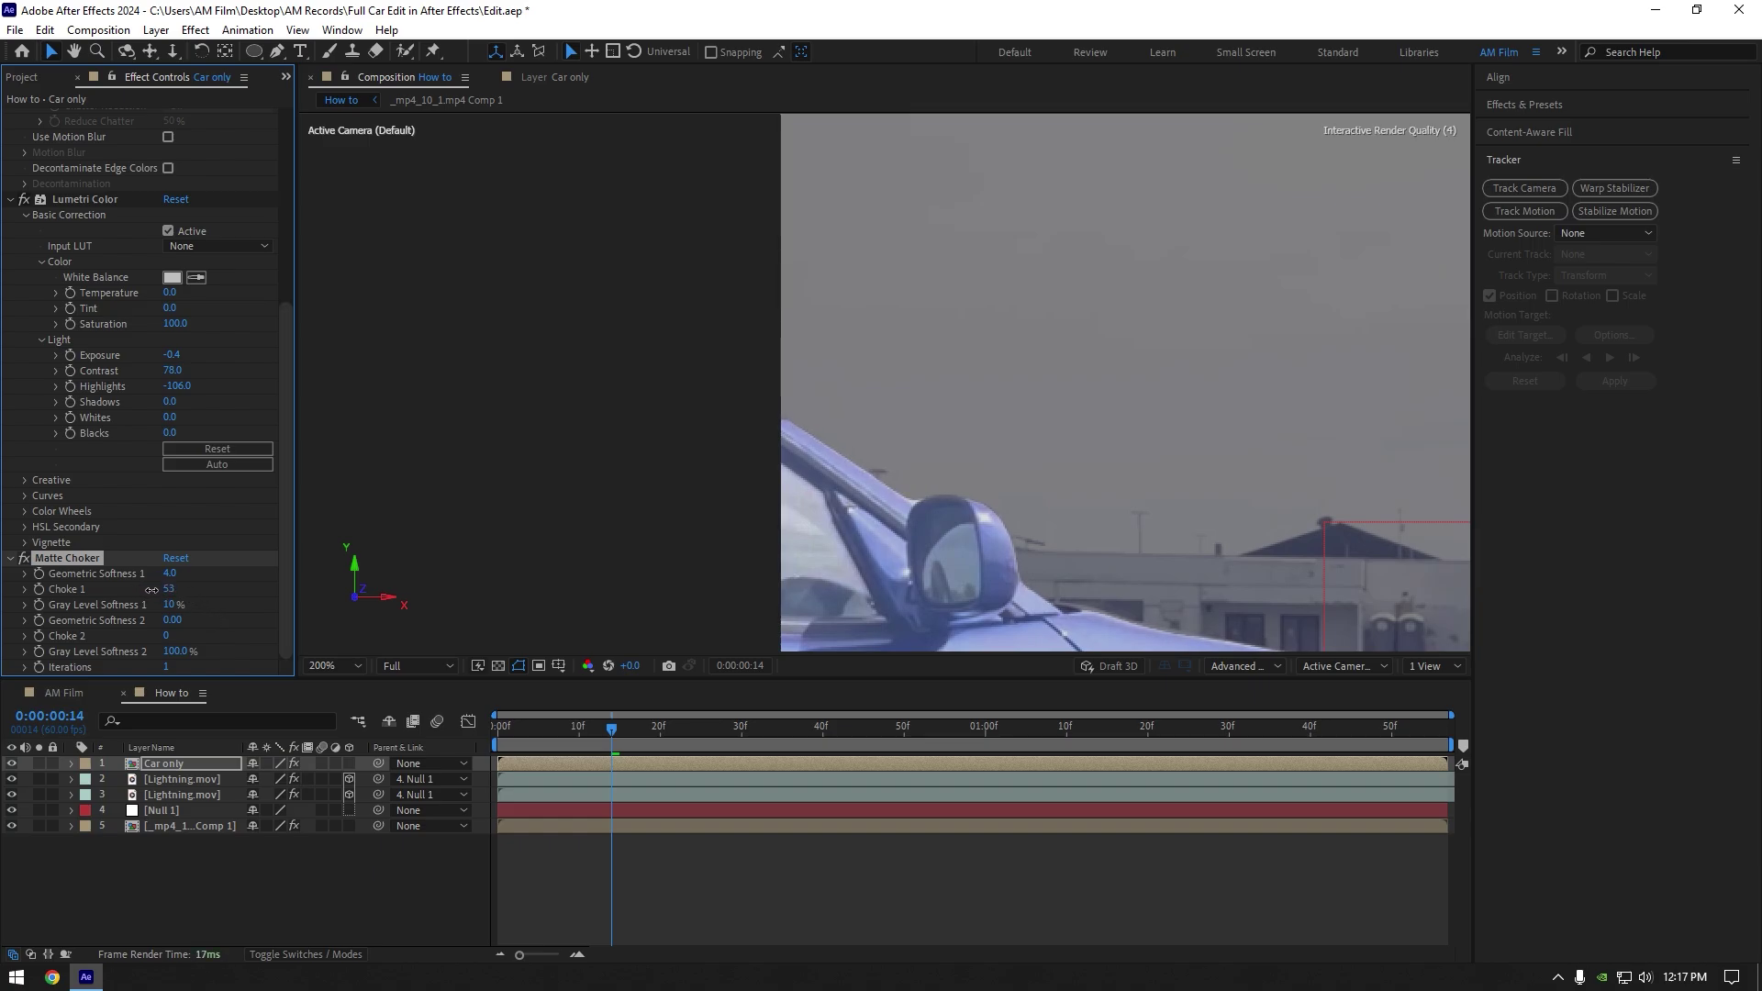
{"action": "key", "text": "ctrl+space"}
- Apply Key Cleaner from the keying results to the Car only layer
{"action": "type", "text": "key"}
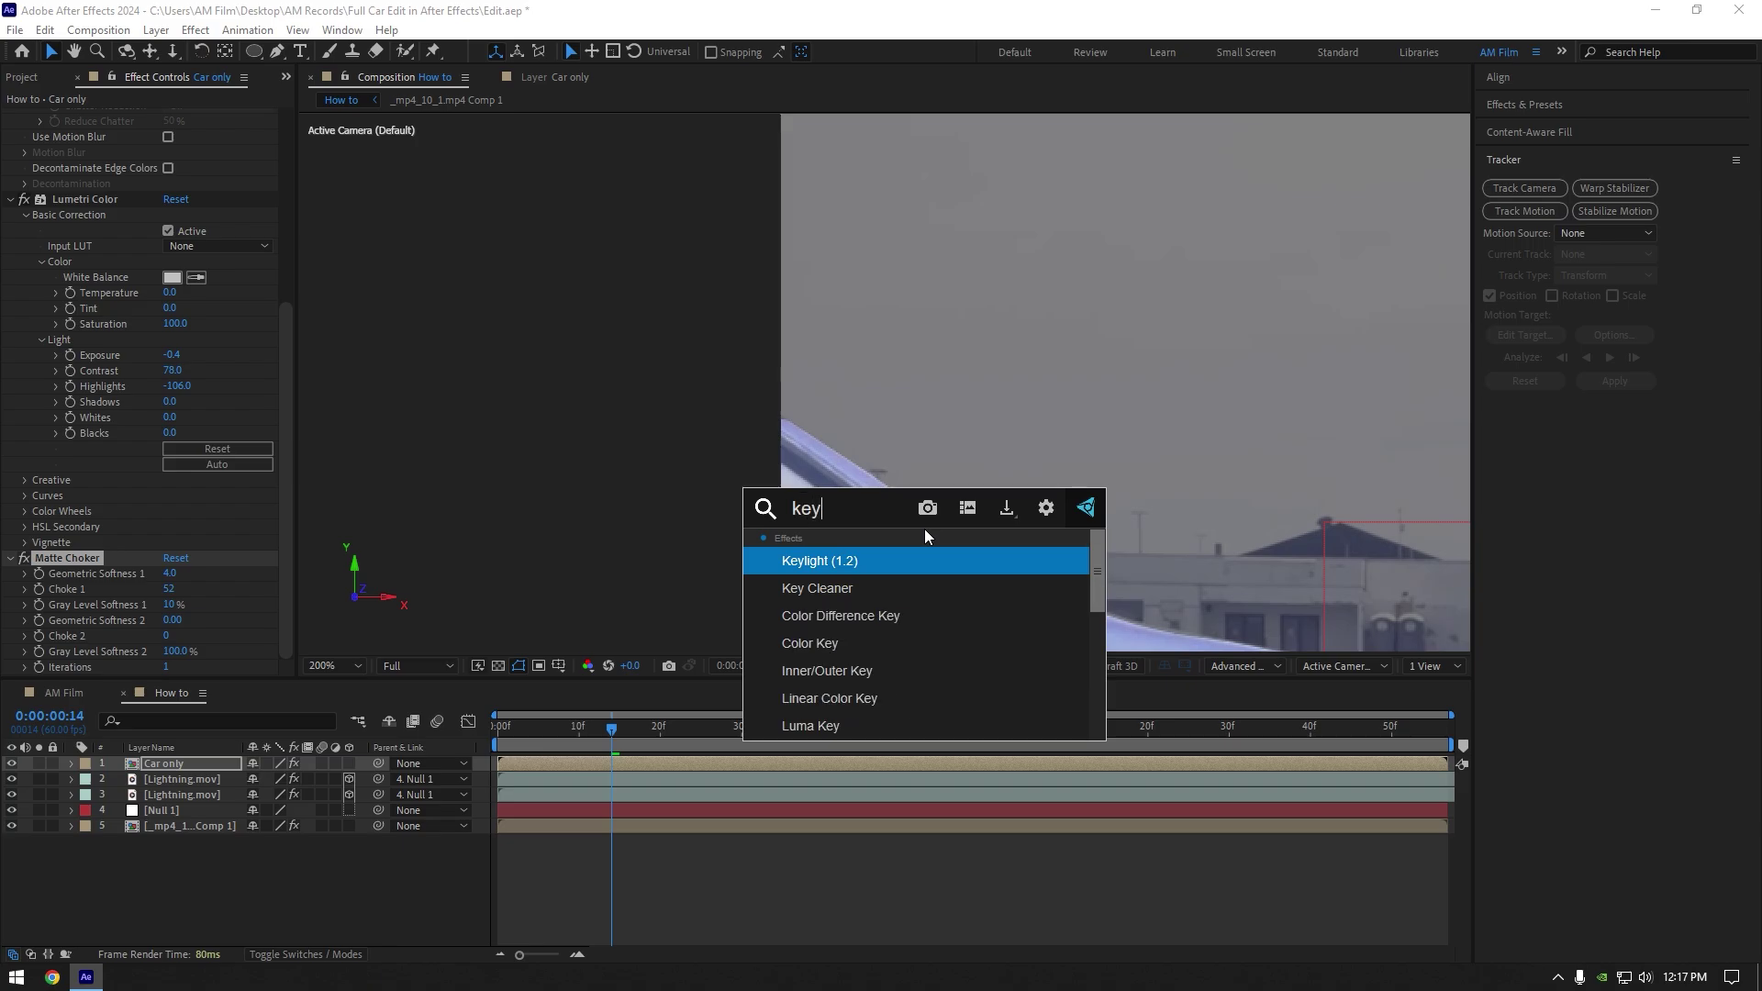
{"action": "key", "text": "Down"}
{"action": "key", "text": "Return"}
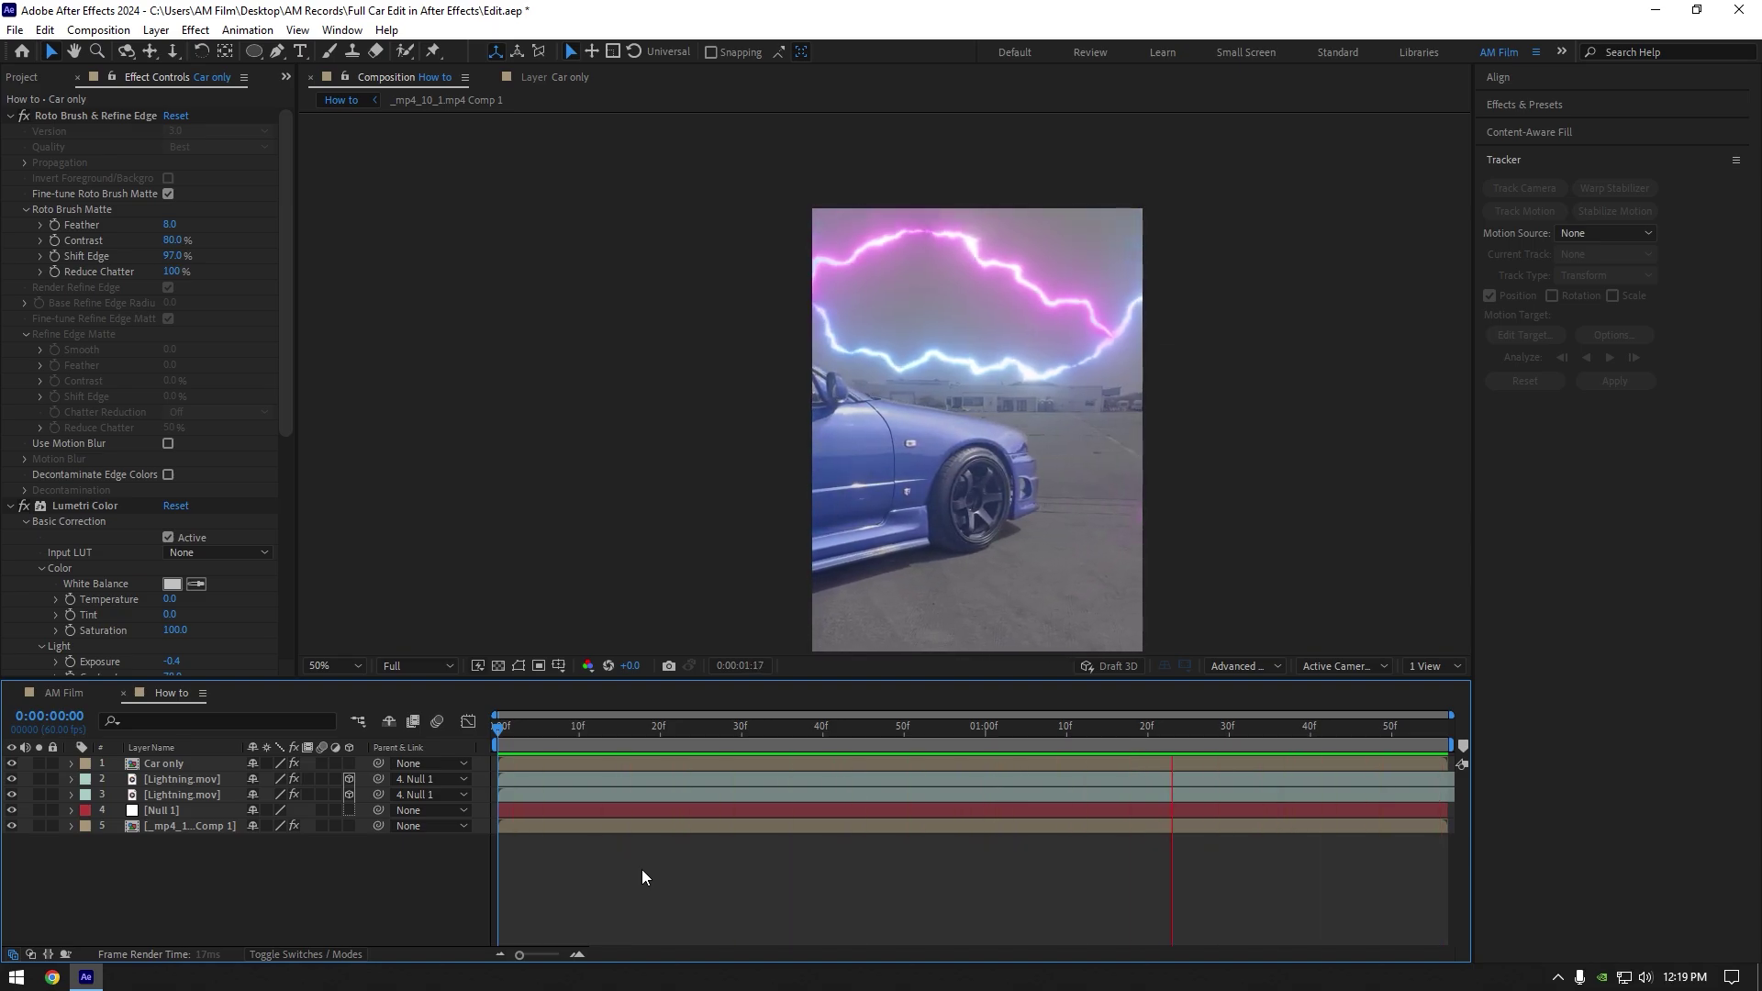
- Stop the lightning composition preview
{"action": "key", "text": "space"}
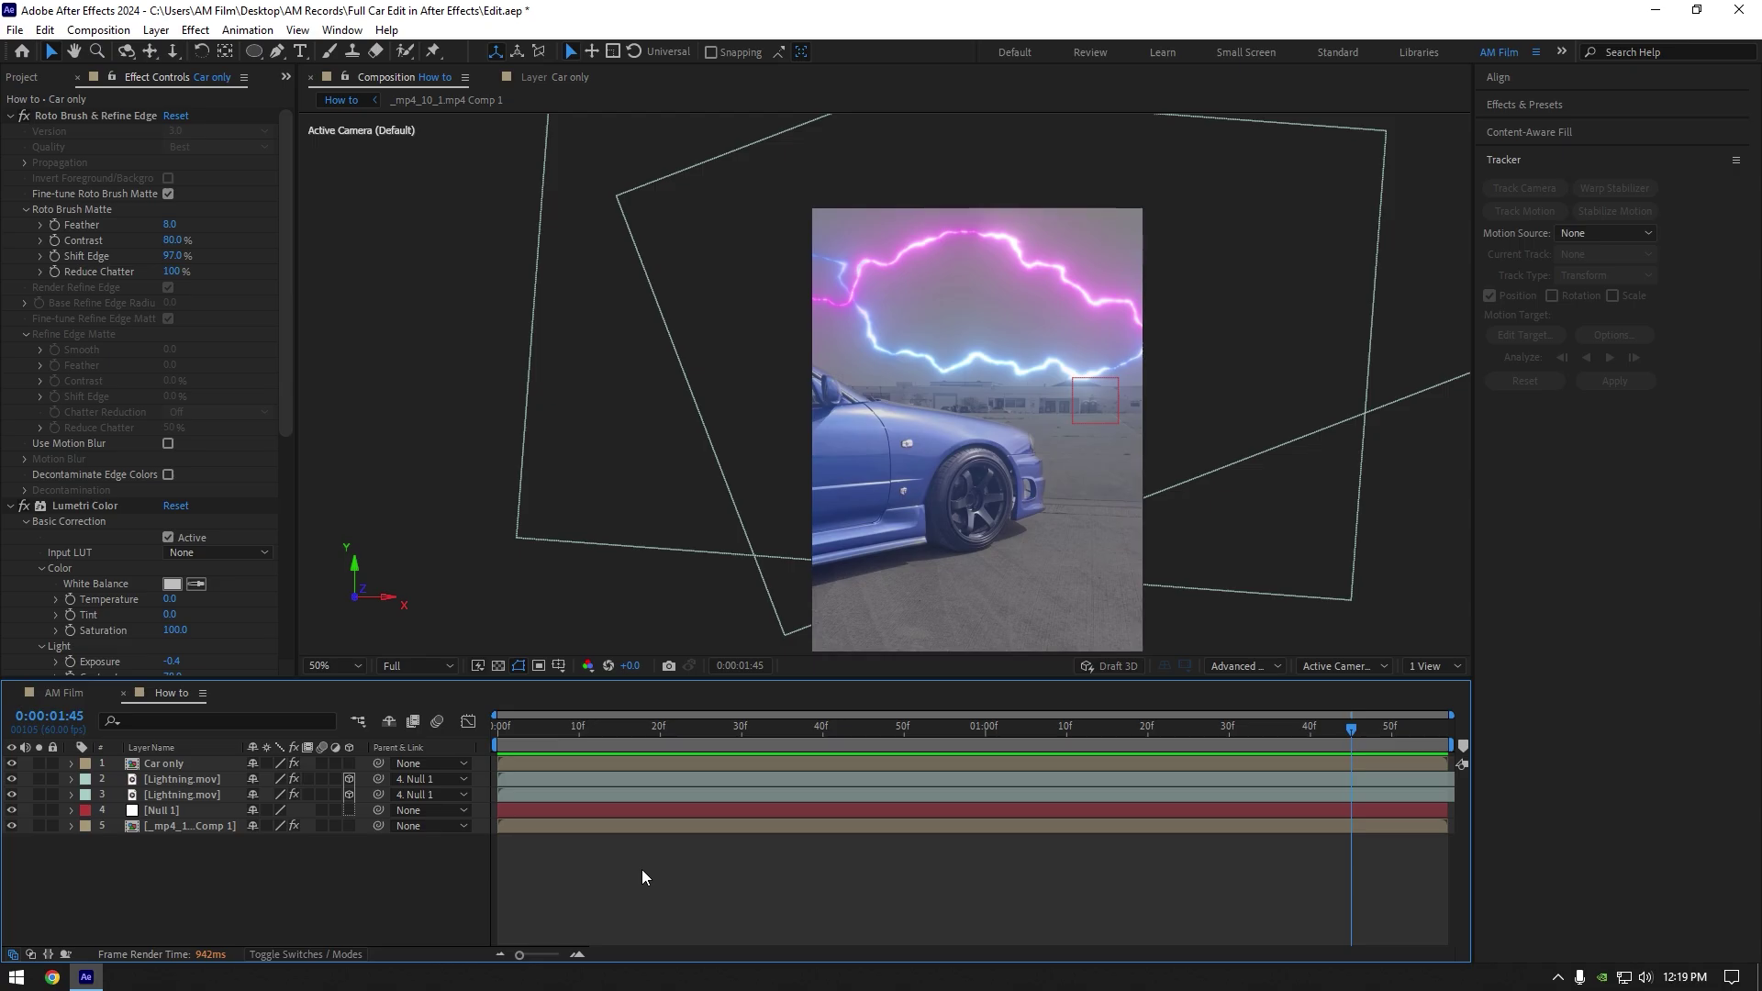